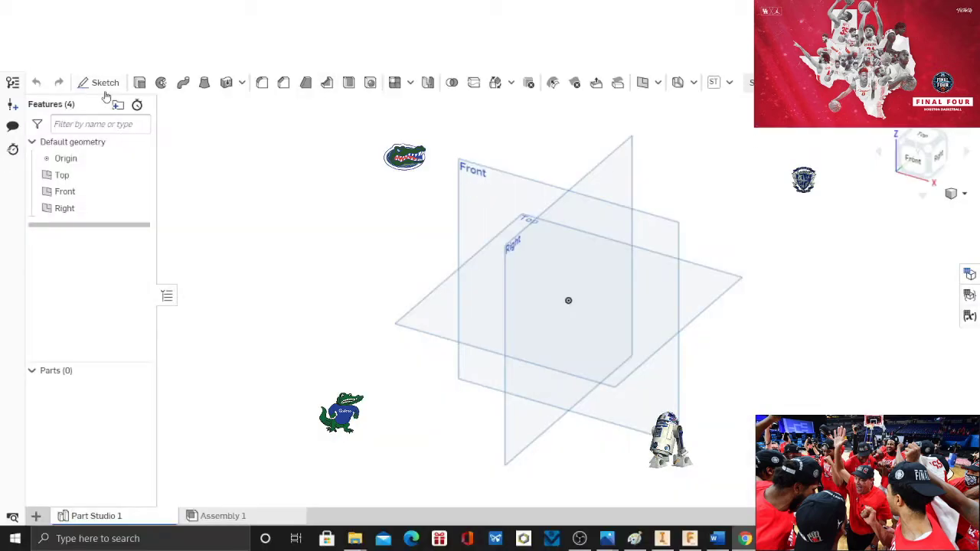
Draw an origin-centred circle on the Top plane and dimension its diameter to 6 in.
click(100, 82)
click(440, 327)
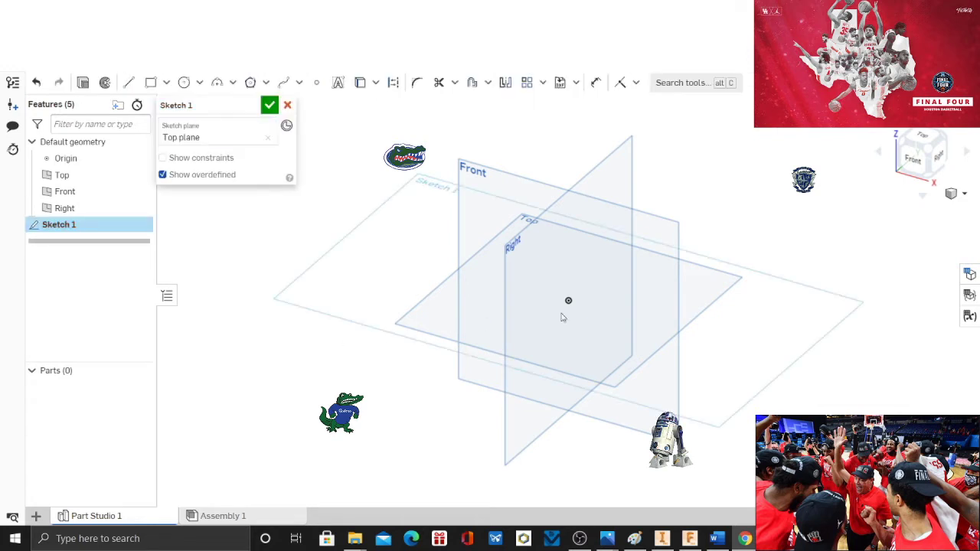
click(922, 141)
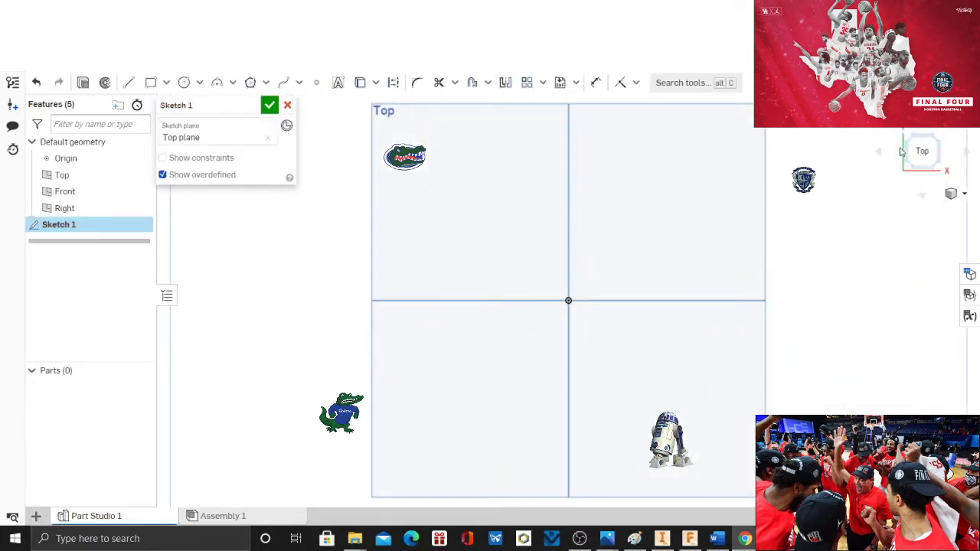
click(185, 84)
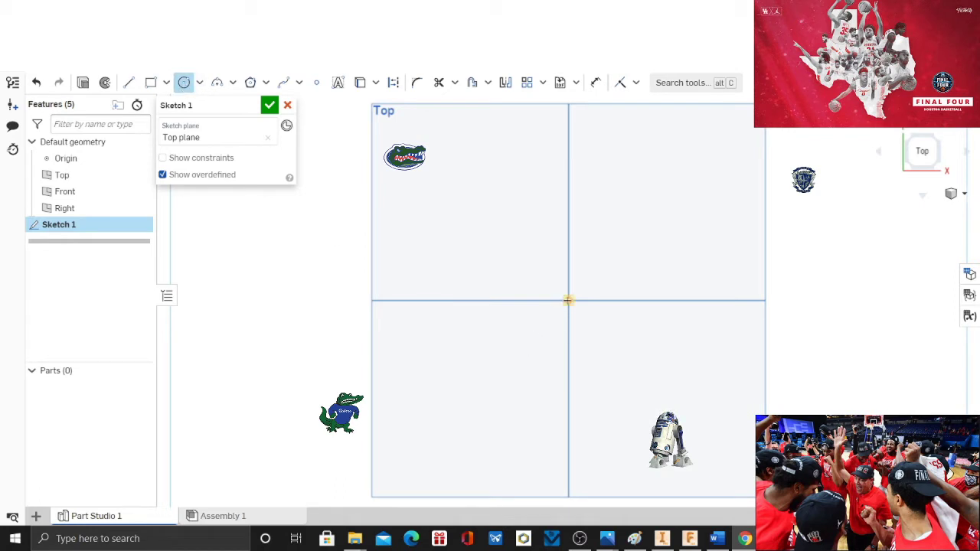
click(568, 300)
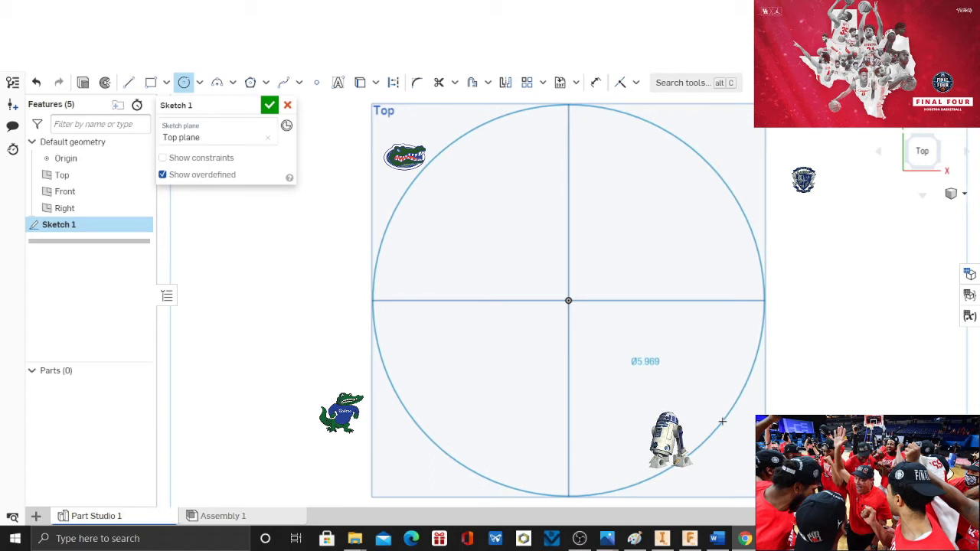
click(722, 421)
click(594, 83)
click(762, 328)
click(851, 313)
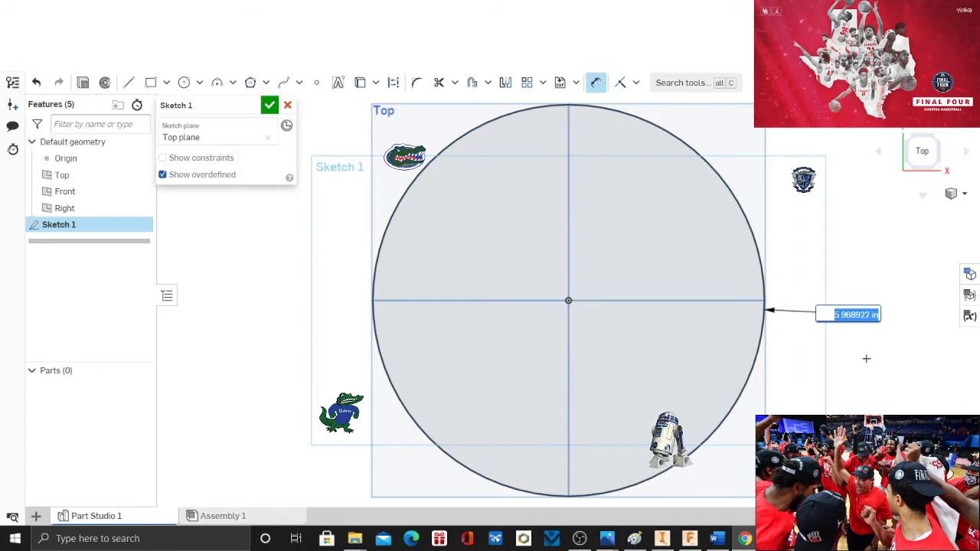
text(6)
key(Return)
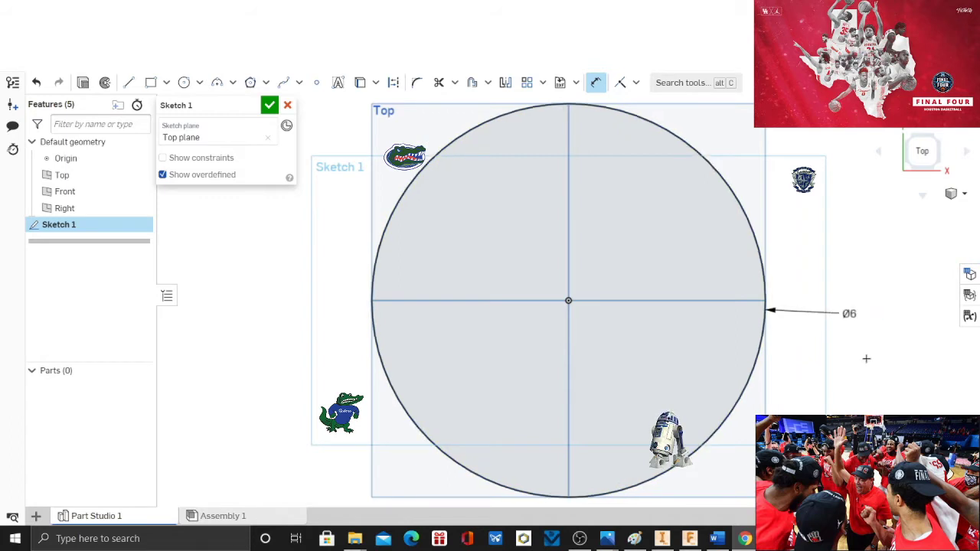
Extrude the 6 in circle to a depth of 10 in, forming cylinder Part 1.
click(82, 83)
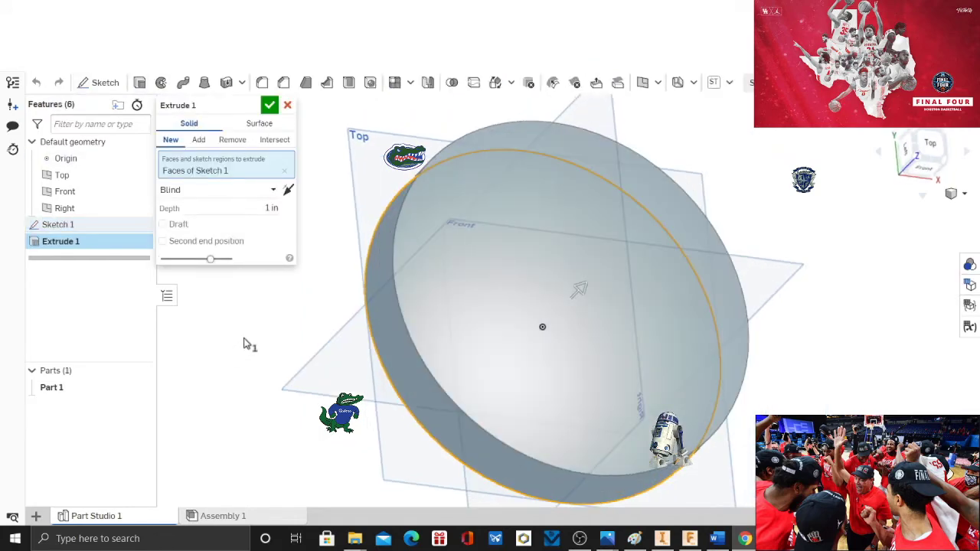
click(261, 208)
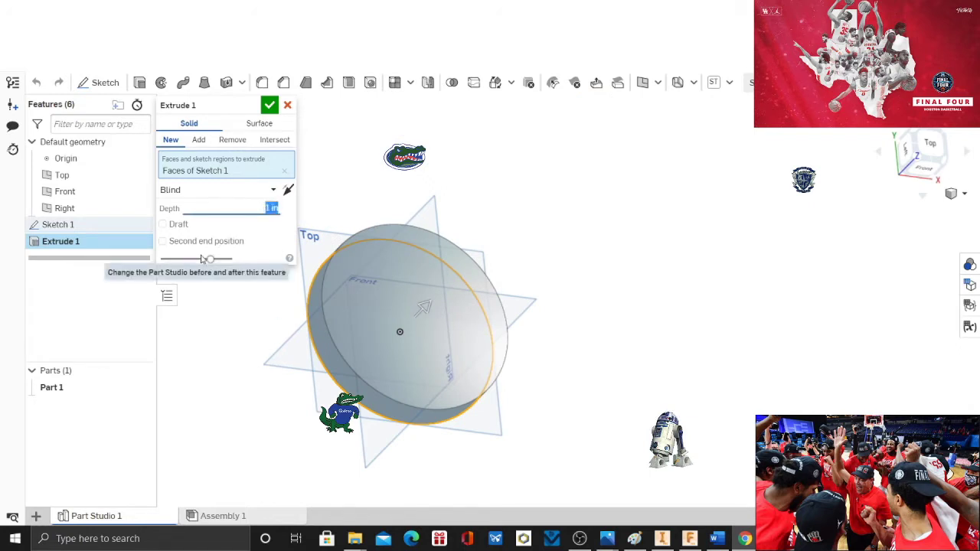
text(5)
key(Return)
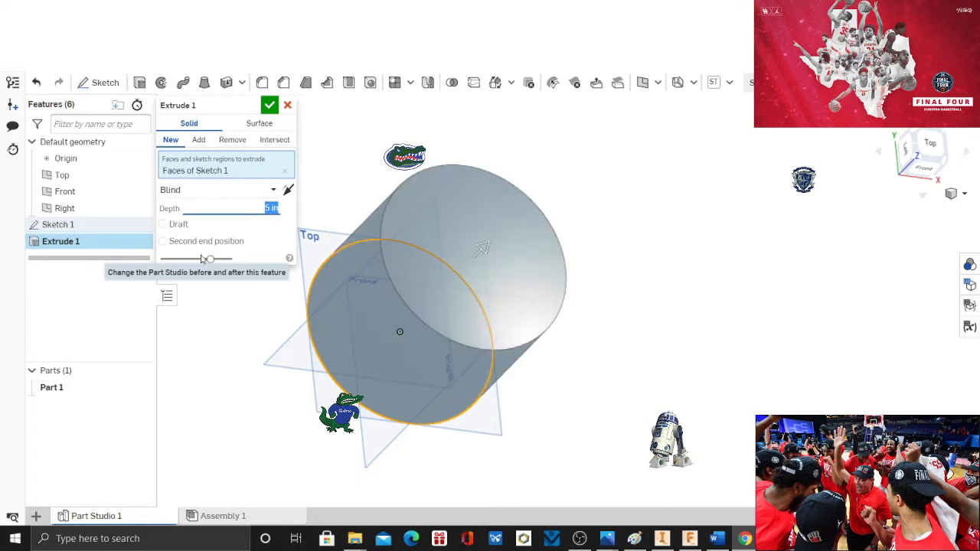
text(10)
key(Return)
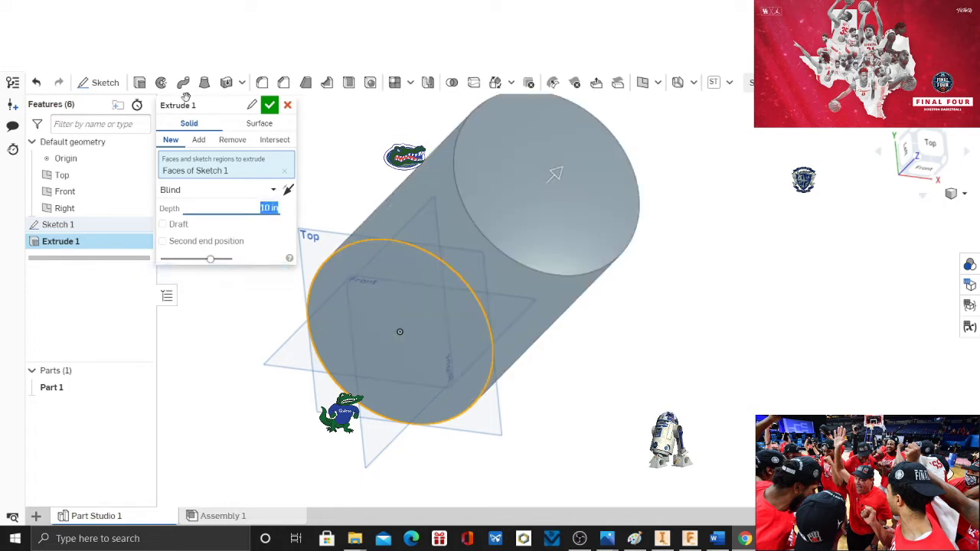
click(290, 121)
Accept the 10 in extrusion and orbit to view the cylinder from above.
click(269, 104)
scroll(733, 300, down, 3)
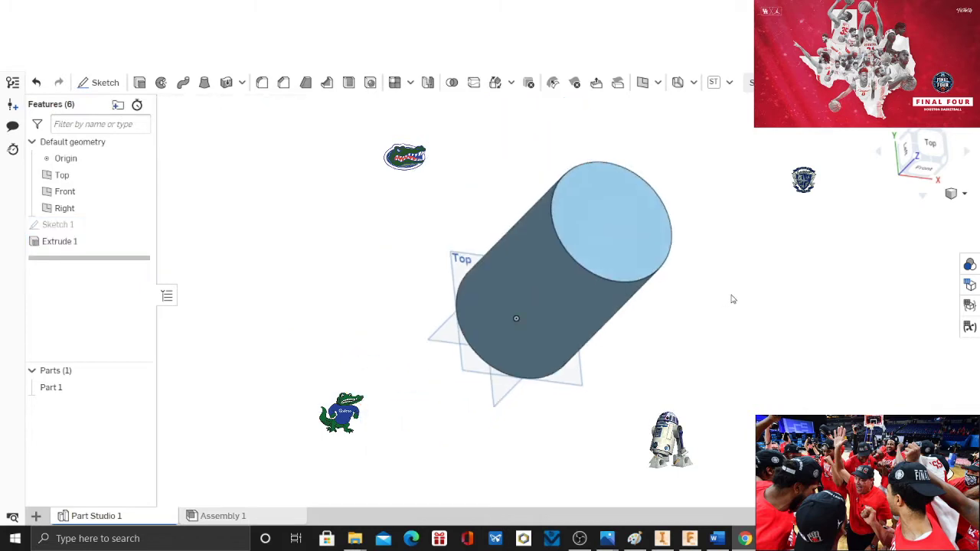
click(923, 168)
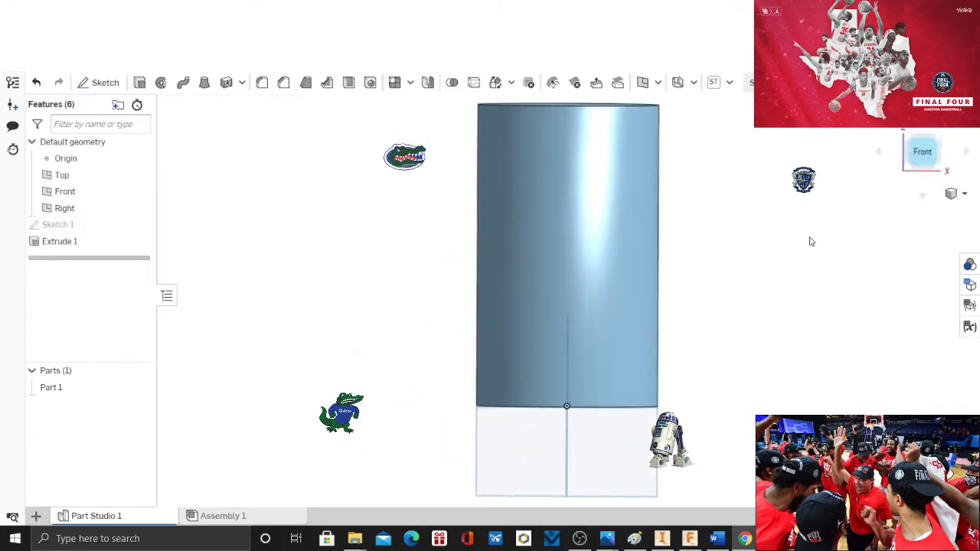
right_drag(670, 296, 711, 323)
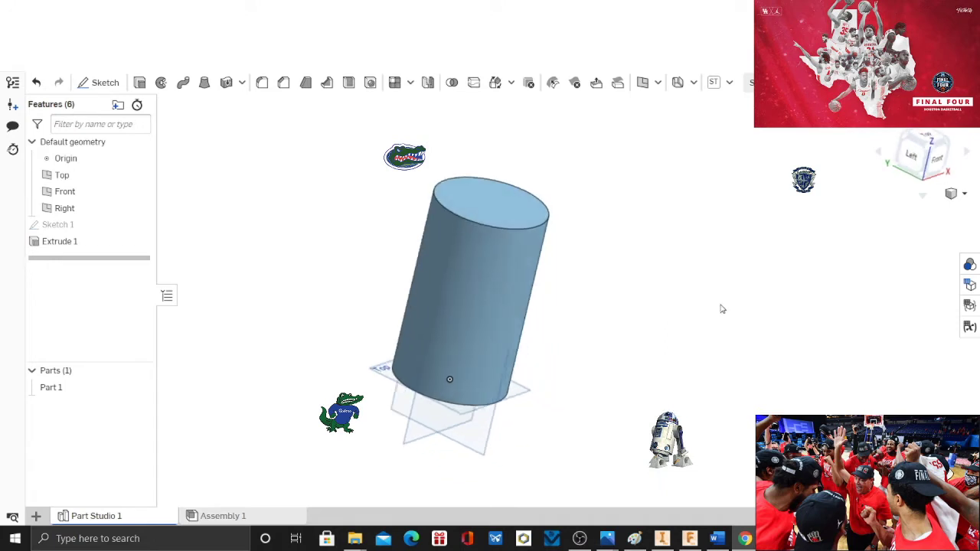
Add a one-revolution helix wrapped around the cylinder's face.
click(510, 83)
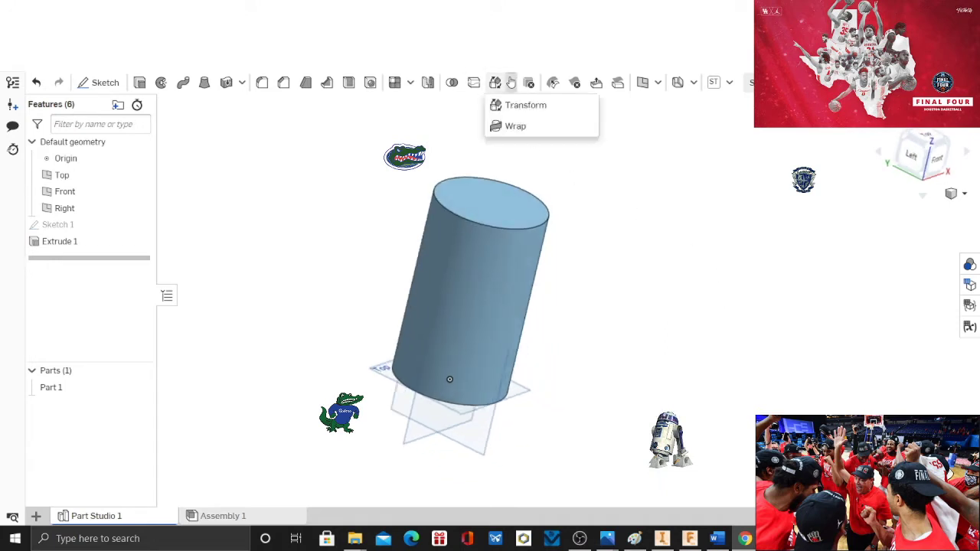
click(657, 83)
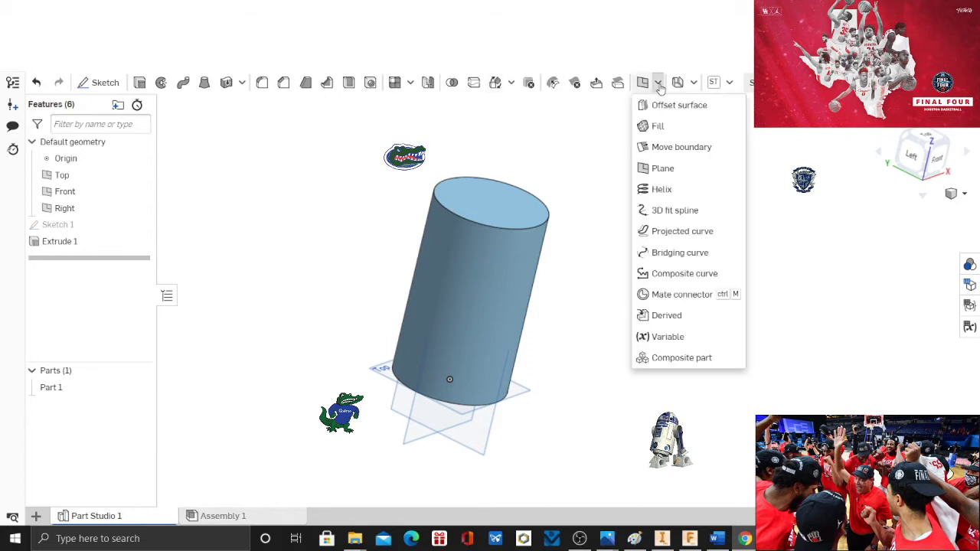
click(671, 190)
click(498, 296)
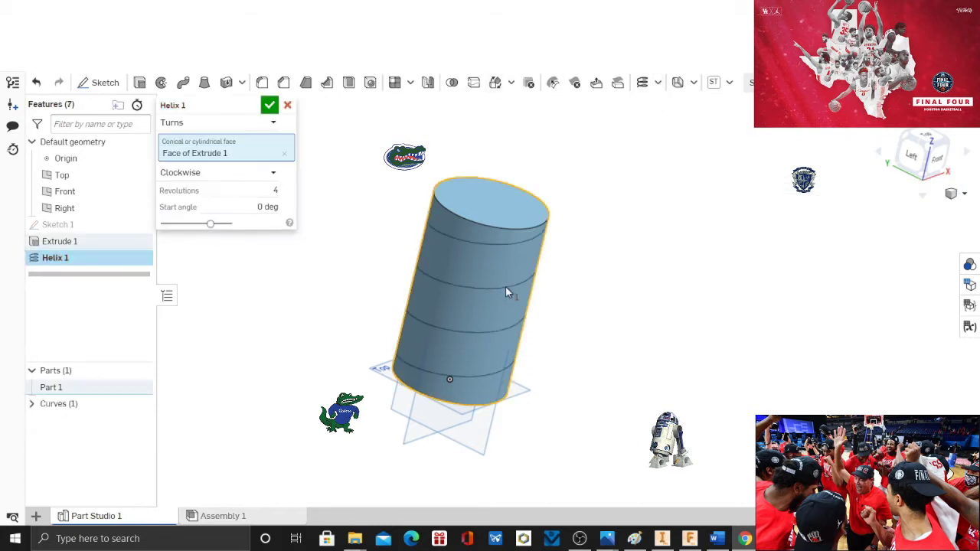
click(273, 189)
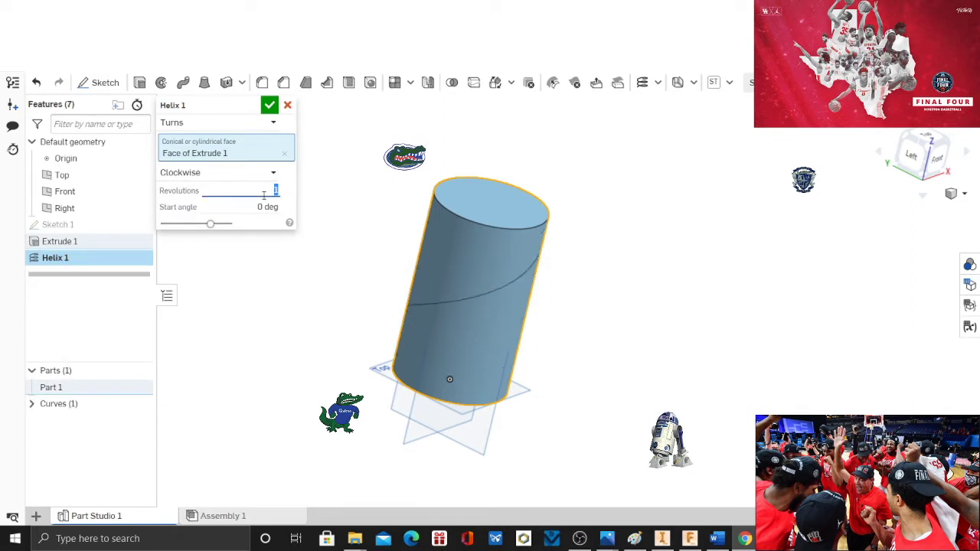
click(267, 207)
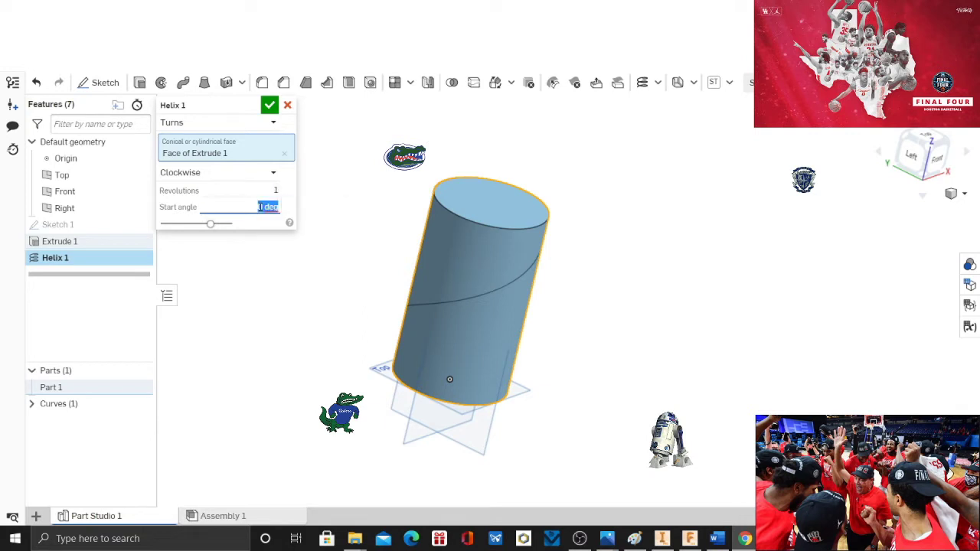
click(269, 105)
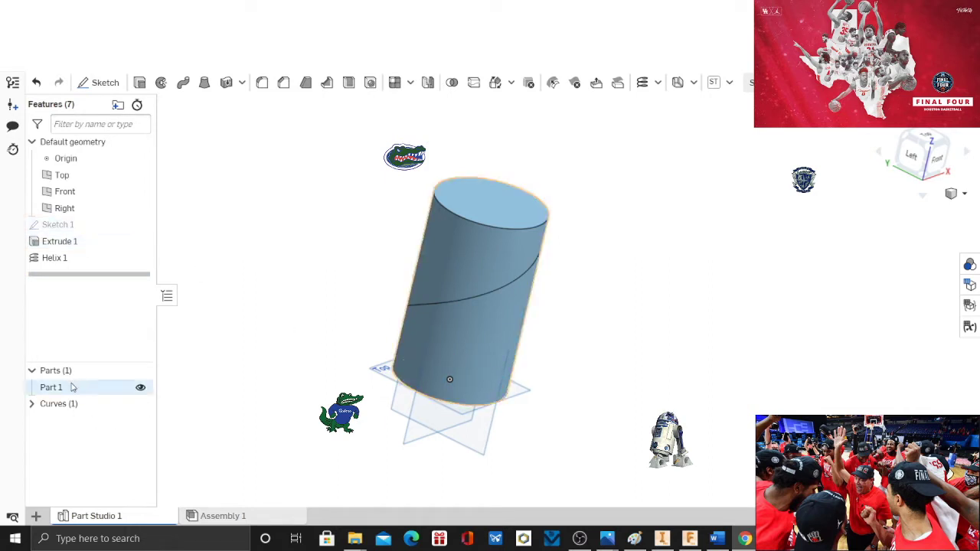
Hide Part 1 so only the helix shows, in a tilted 3D view.
click(141, 388)
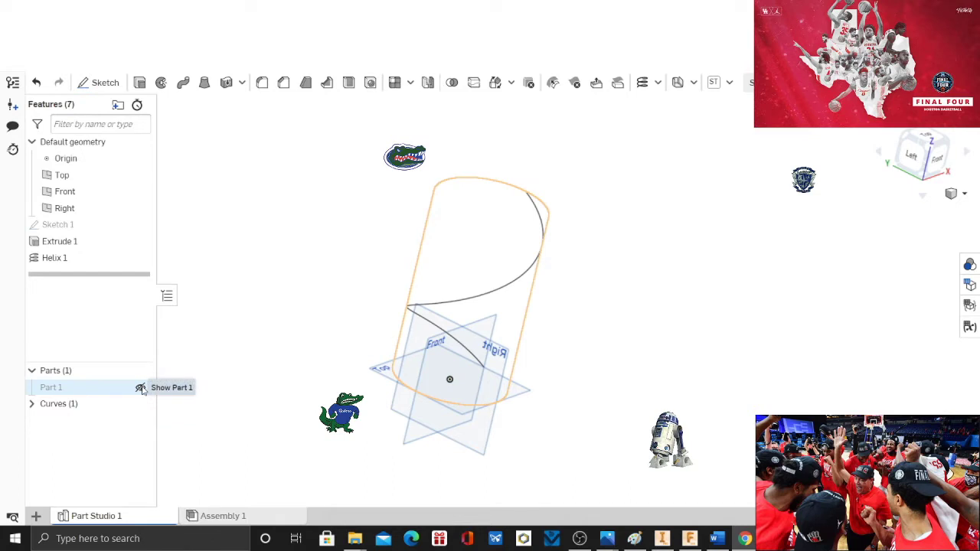
click(928, 137)
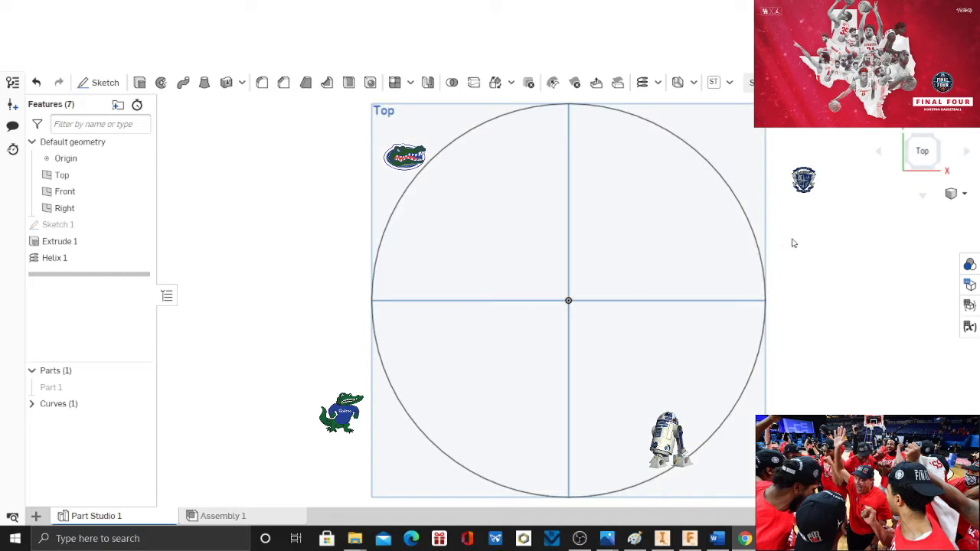
scroll(849, 276, down, 3)
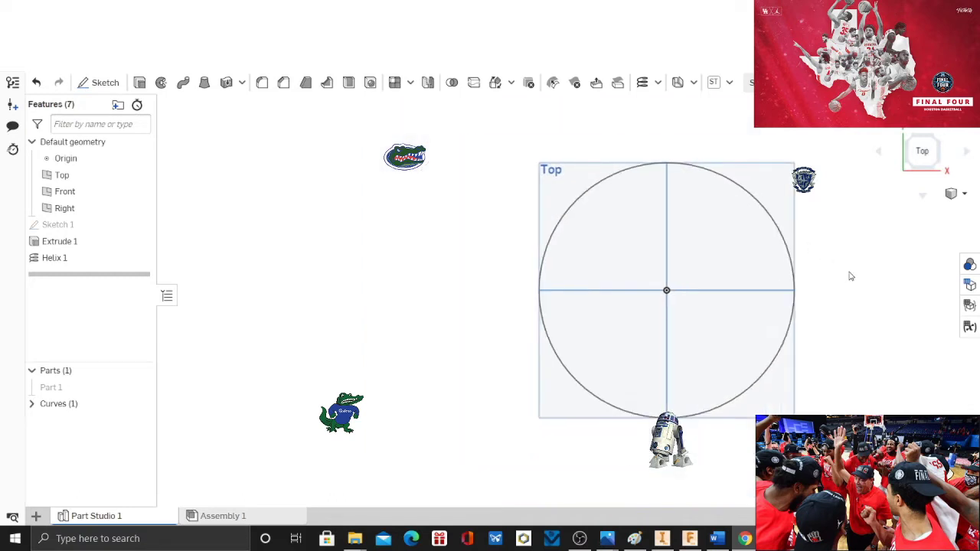
middle_drag(849, 277, 689, 317)
right_drag(689, 317, 804, 316)
Start a new Top-plane sketch with an origin-centred circle of 6 in diameter.
click(104, 83)
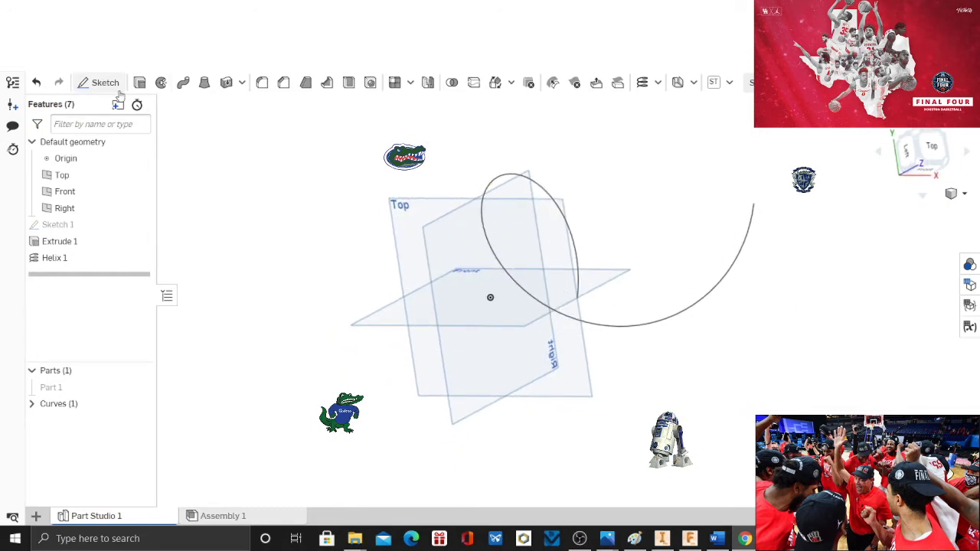
click(407, 218)
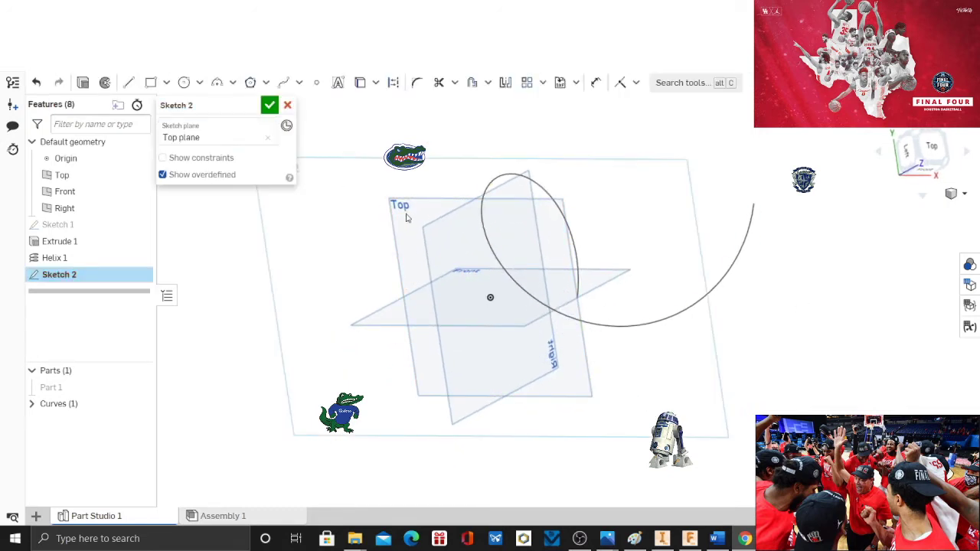
click(927, 147)
key(c)
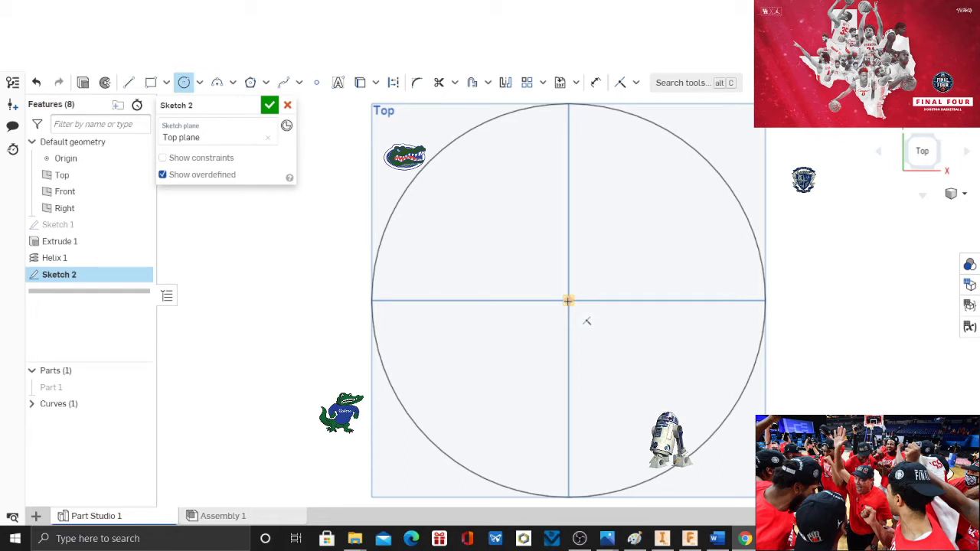
click(568, 300)
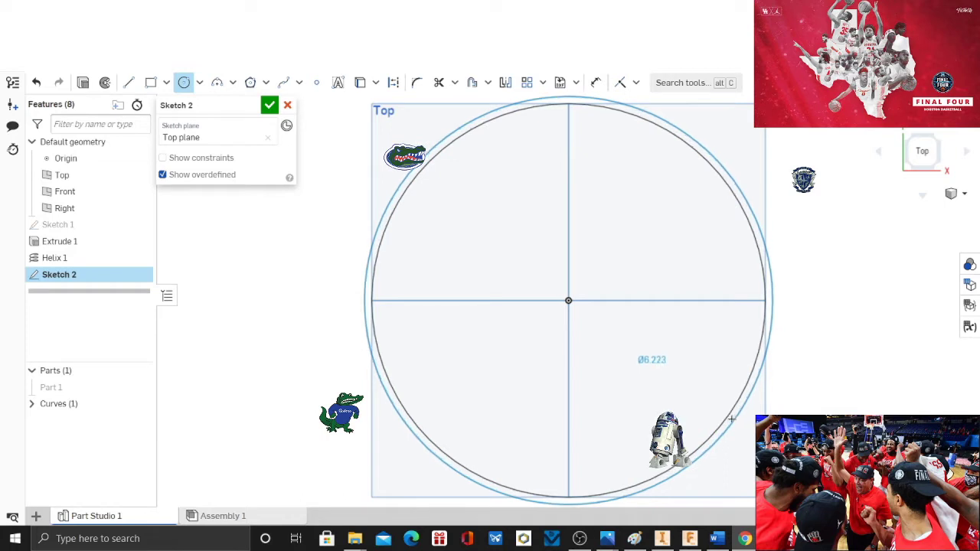
click(744, 422)
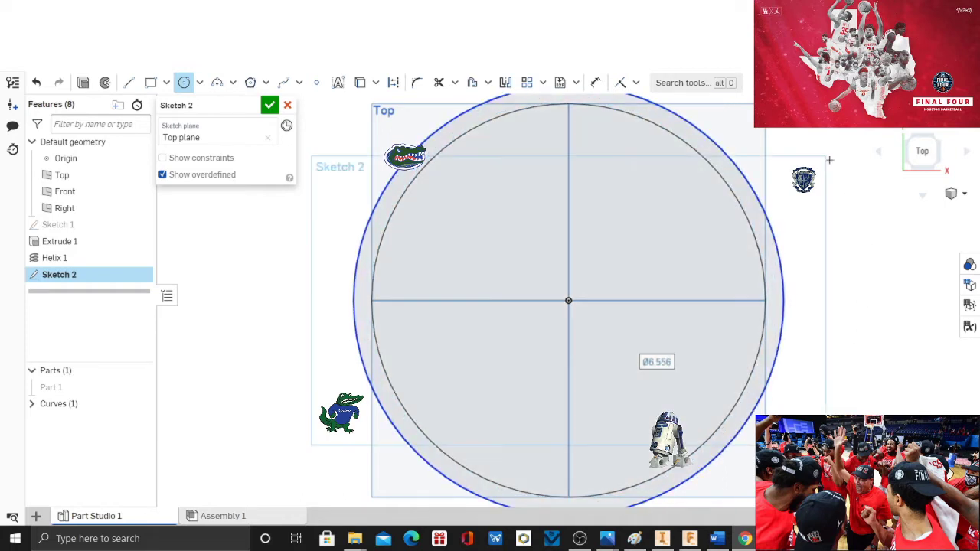
click(596, 84)
click(767, 215)
click(857, 212)
text(6)
key(Return)
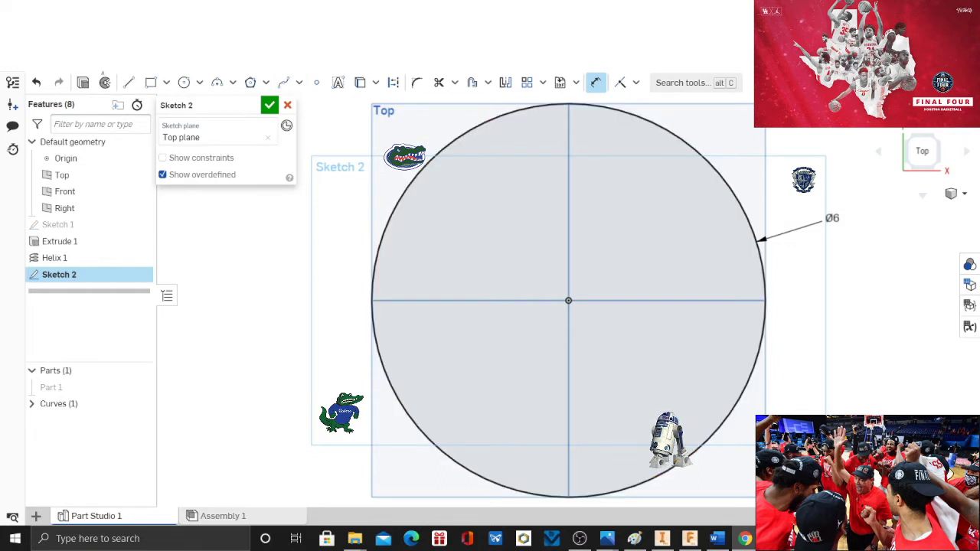
Draw a narrow triangle from the origin out past the 6 in circle.
click(127, 83)
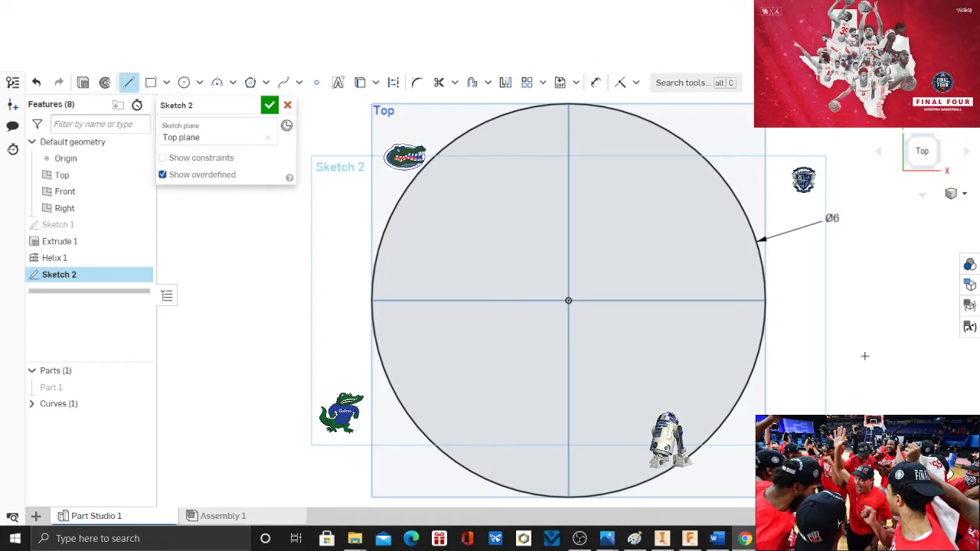
scroll(858, 349, down, 3)
middle_drag(855, 345, 593, 332)
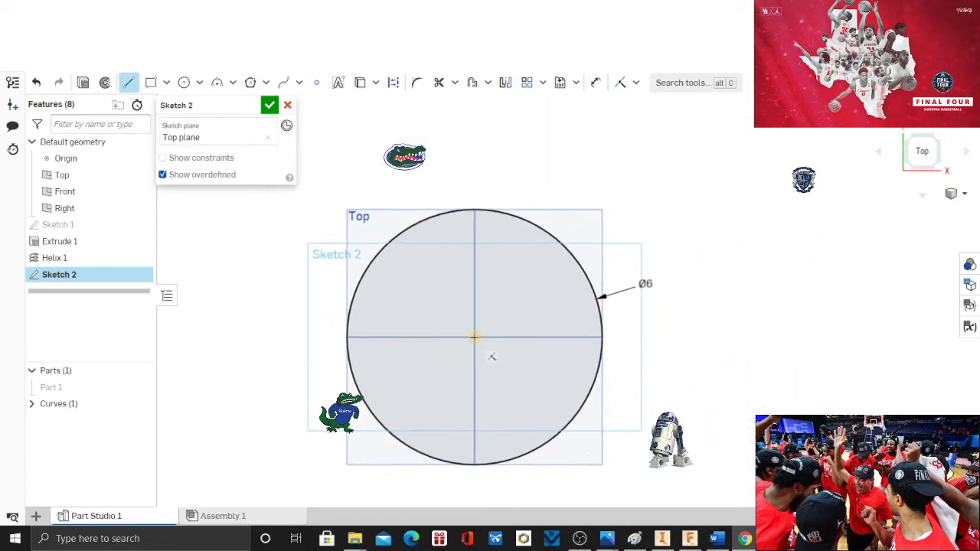
click(475, 337)
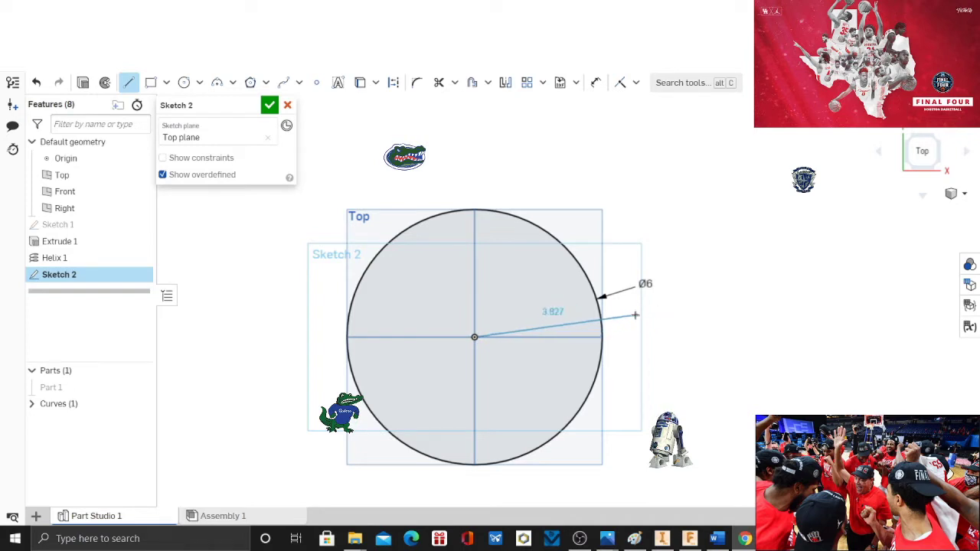
click(634, 314)
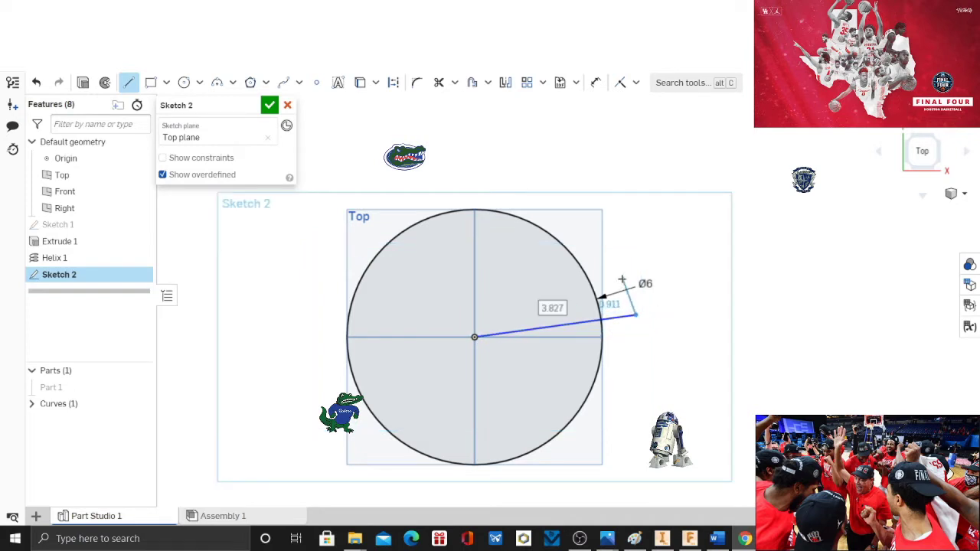
click(622, 280)
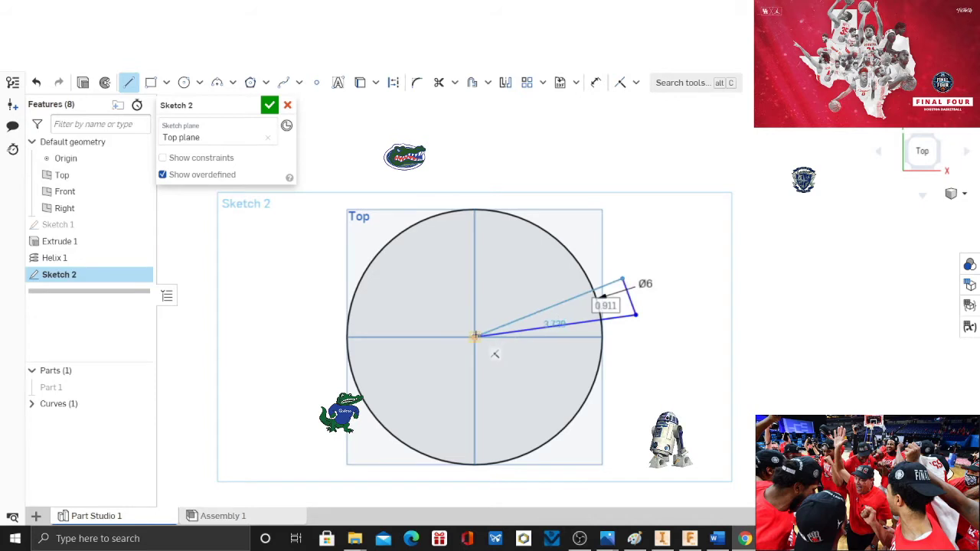
click(474, 336)
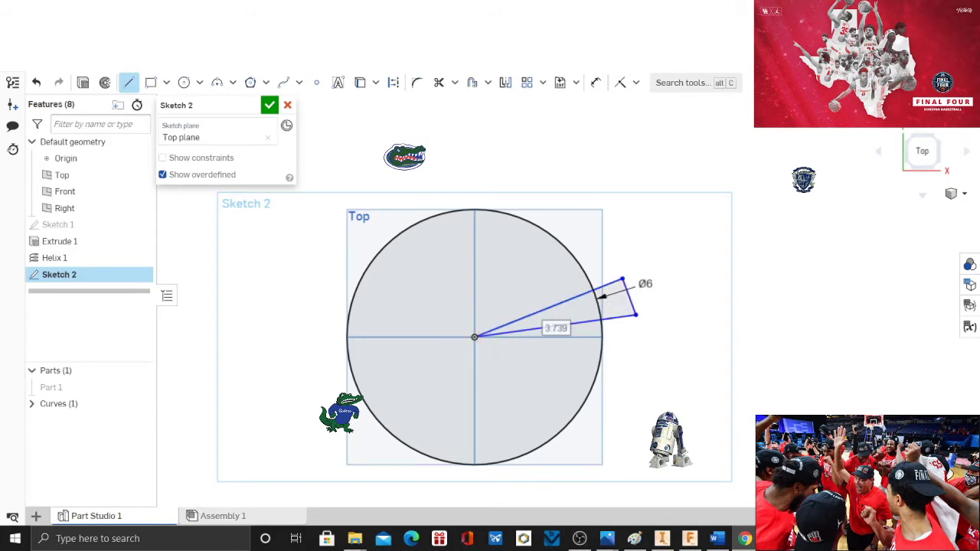
Add an origin-centred circle dimensioned to a 2 in diameter.
click(184, 84)
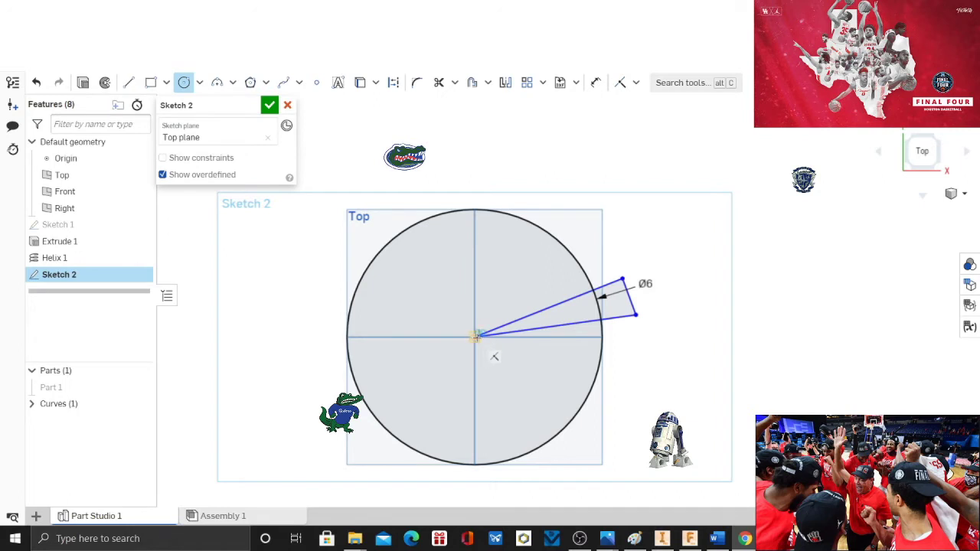
click(476, 336)
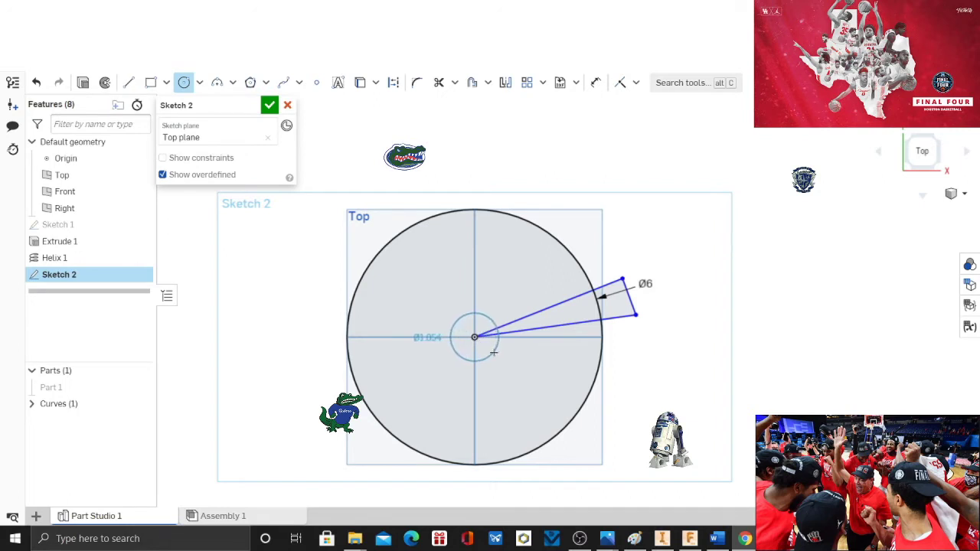
click(500, 353)
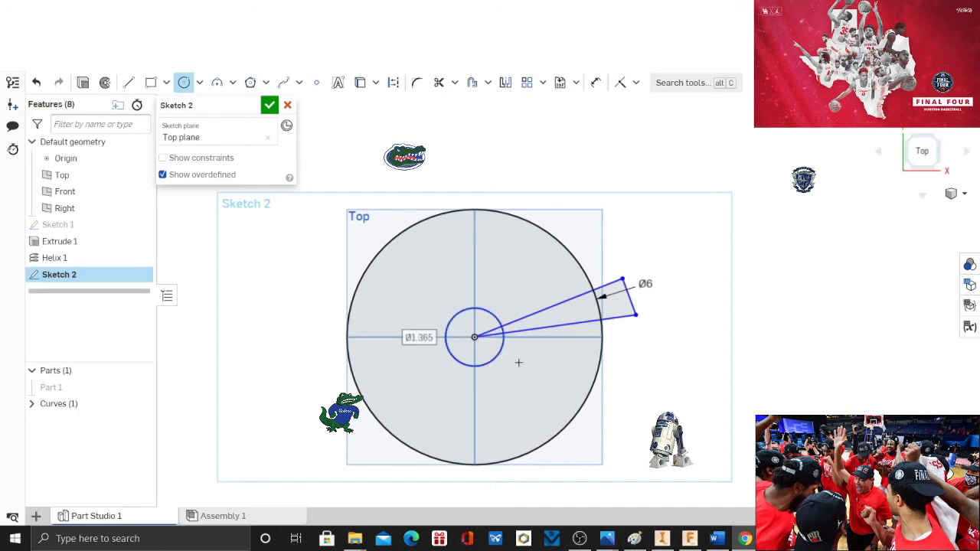
click(596, 82)
click(497, 357)
click(640, 427)
text(2)
key(Return)
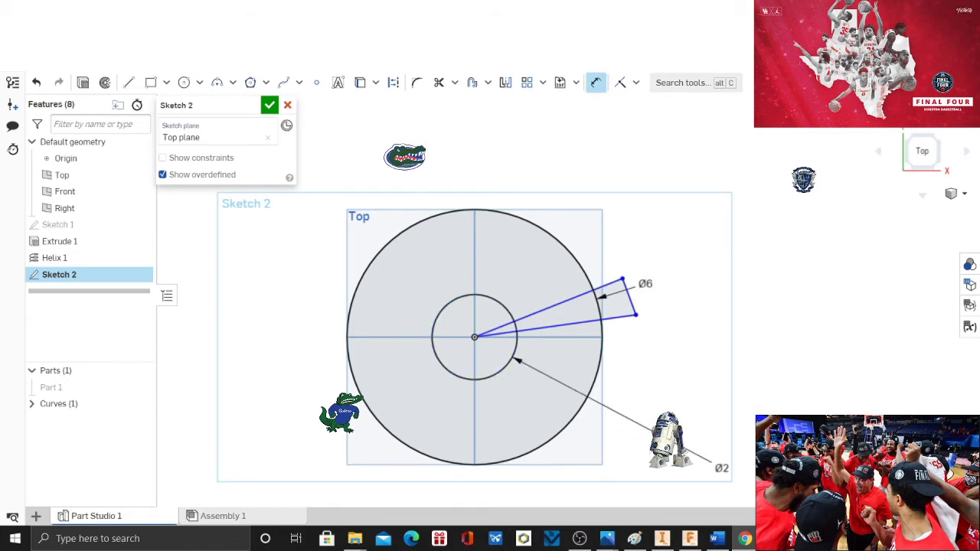
Trim the extra line segments and arcs to leave a closed wedge profile.
click(439, 82)
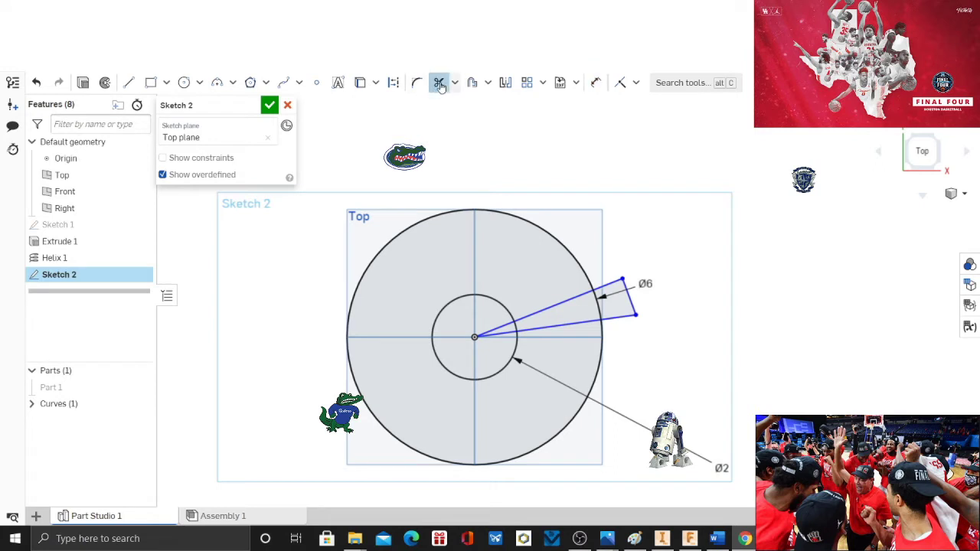
click(506, 335)
click(503, 307)
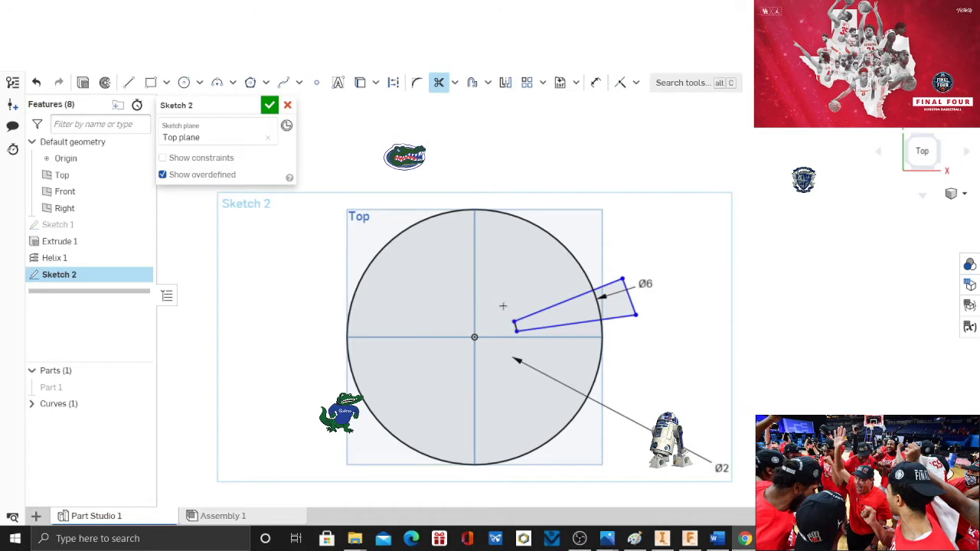
click(631, 302)
click(609, 285)
click(625, 316)
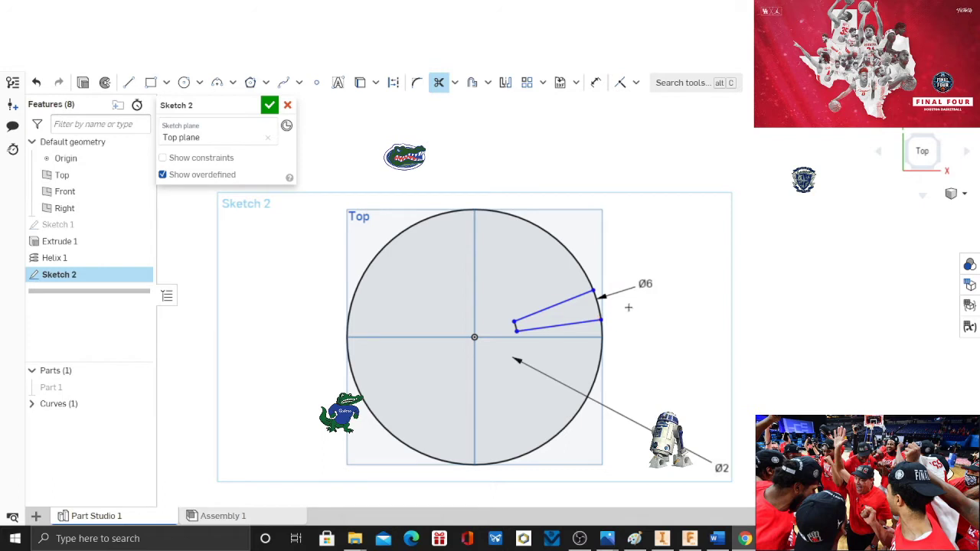
click(579, 266)
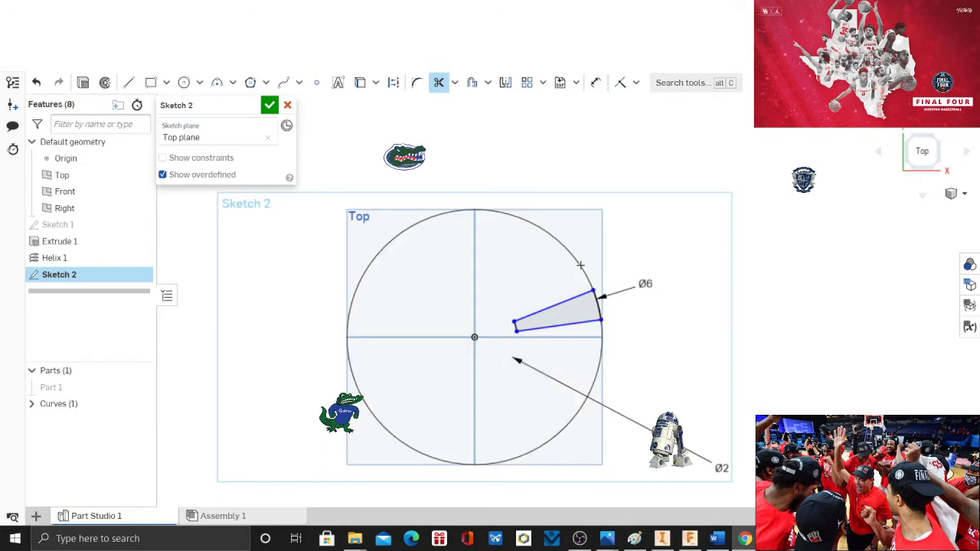
scroll(834, 240, up, 2)
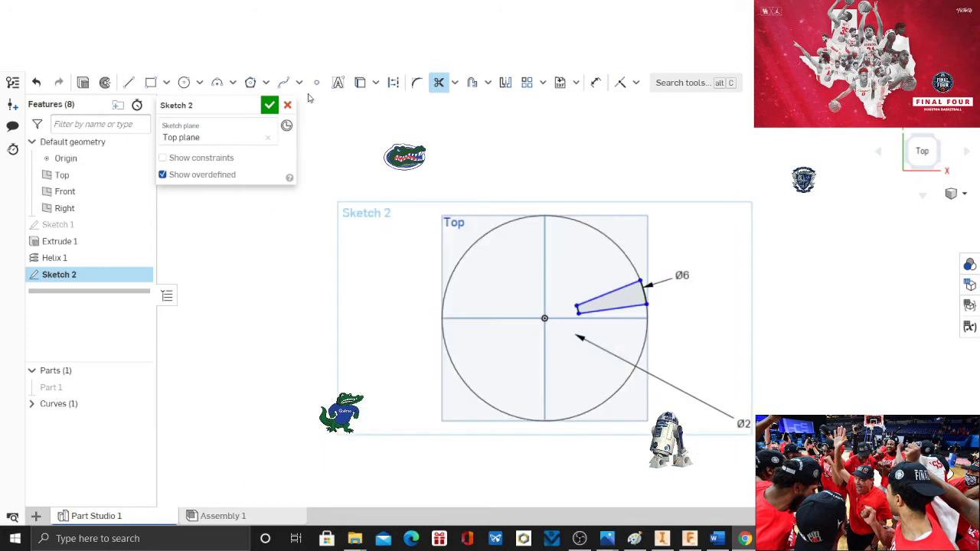
Finish Sketch 2 and orbit to see the wedge beside the helix.
click(269, 105)
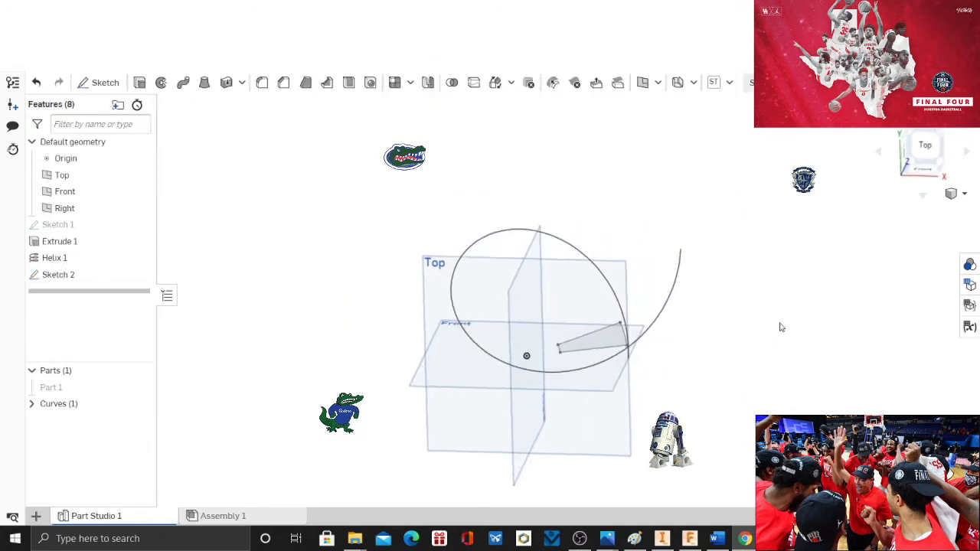
right_drag(781, 327, 724, 305)
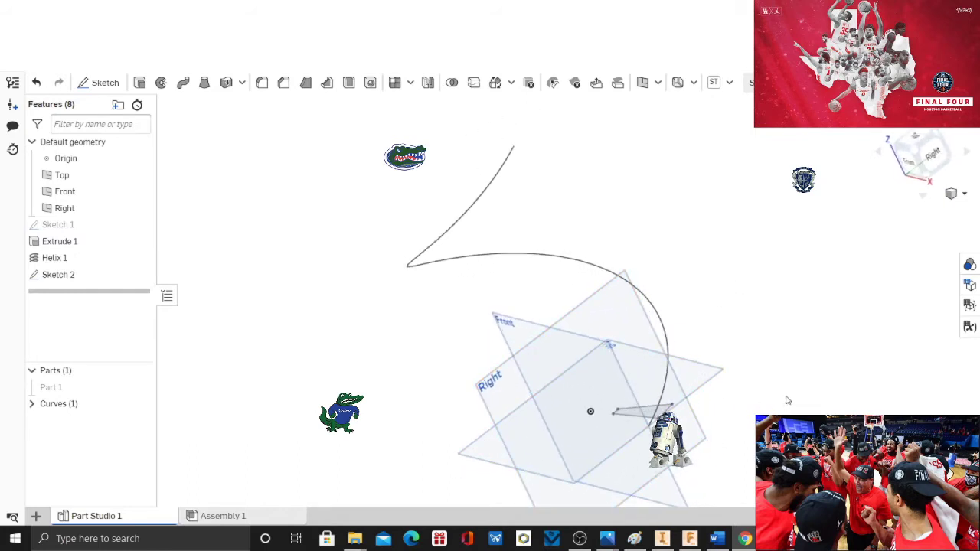
right_drag(786, 400, 268, 307)
Reopen Sketch 2 and constrain the wedge's bottom edge to be horizontal.
right_click(86, 276)
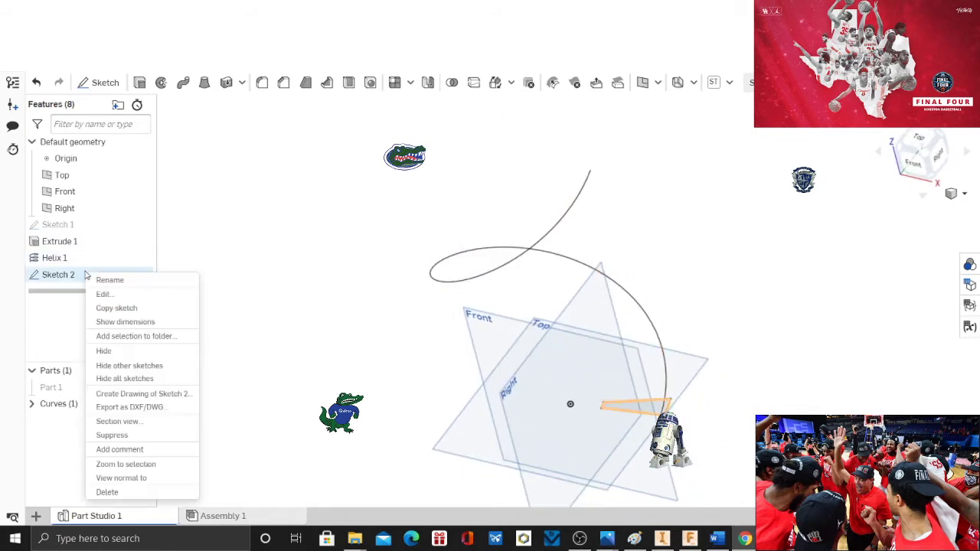
click(104, 295)
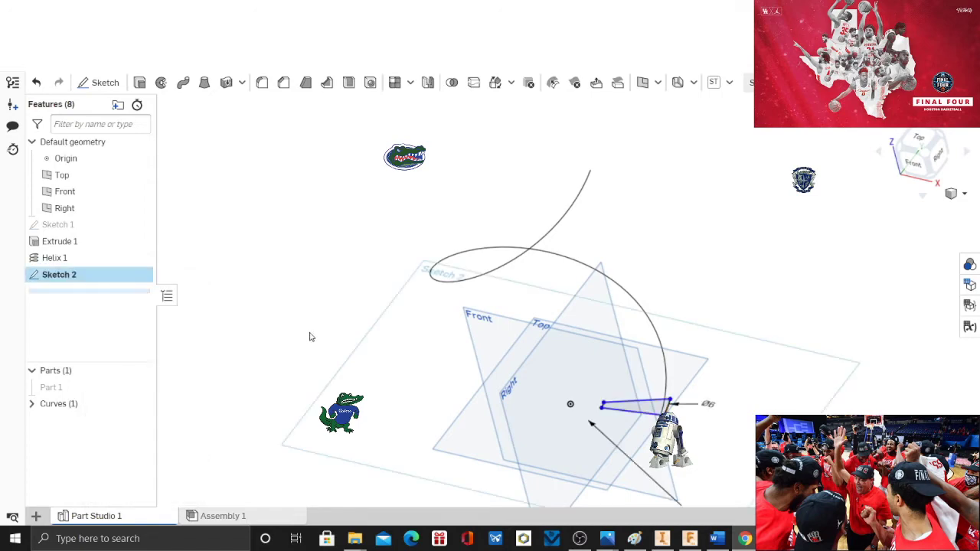
click(923, 141)
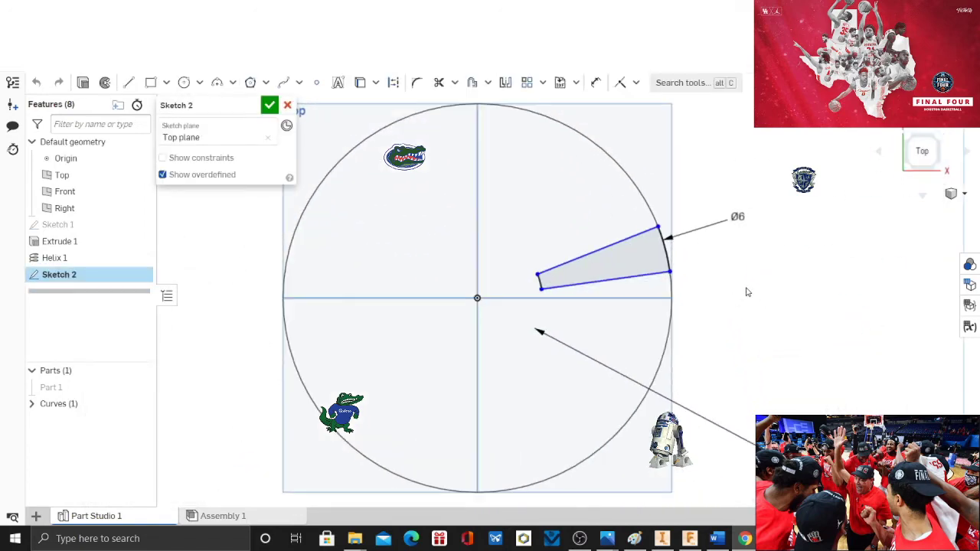
click(636, 83)
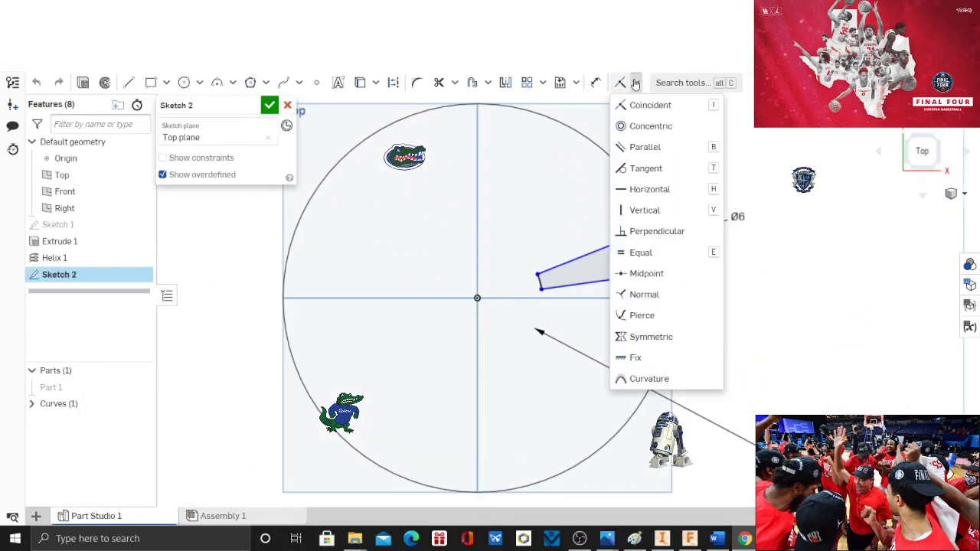
click(833, 207)
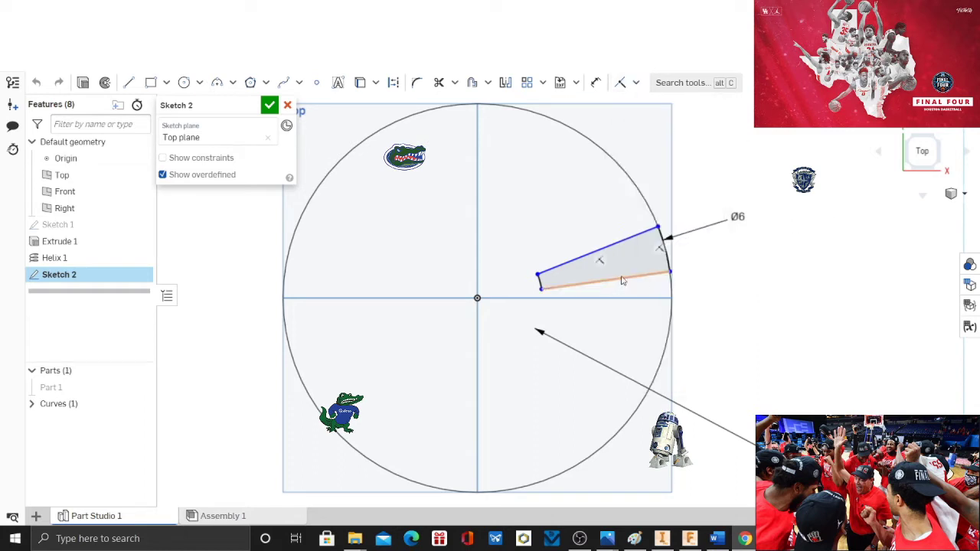
click(638, 84)
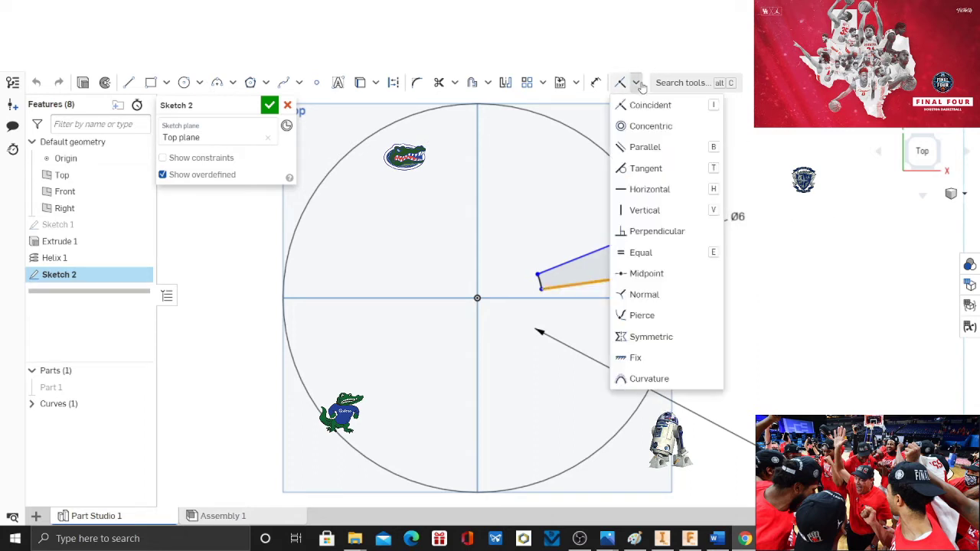
click(661, 192)
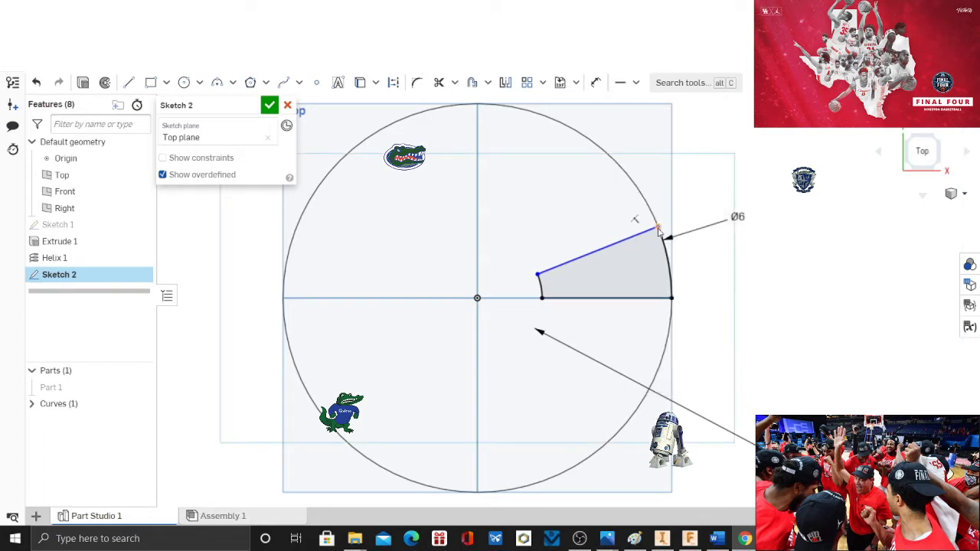
drag(658, 229, 667, 259)
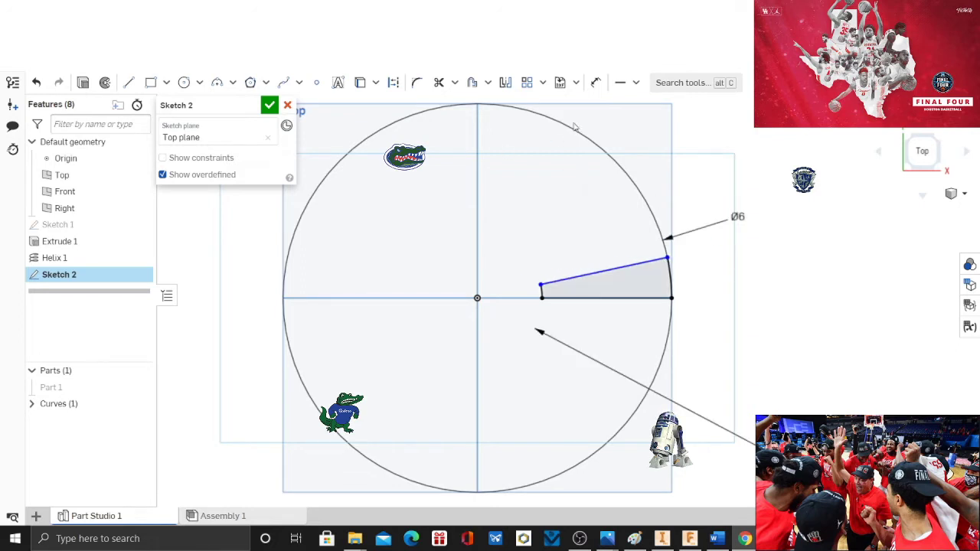
Dimension the wedge's opening angle to 12° and finish the sketch.
click(596, 82)
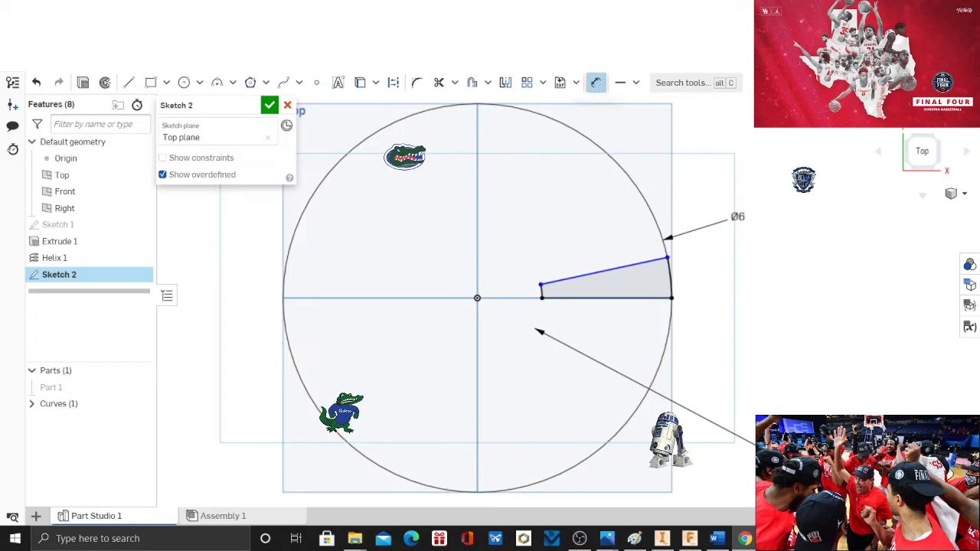
click(635, 263)
click(609, 298)
click(795, 278)
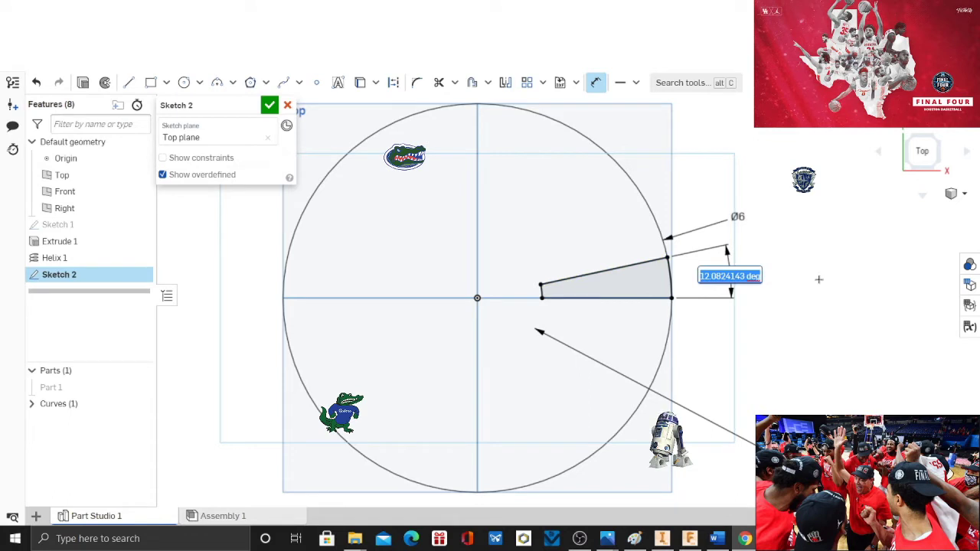
text(12)
key(Return)
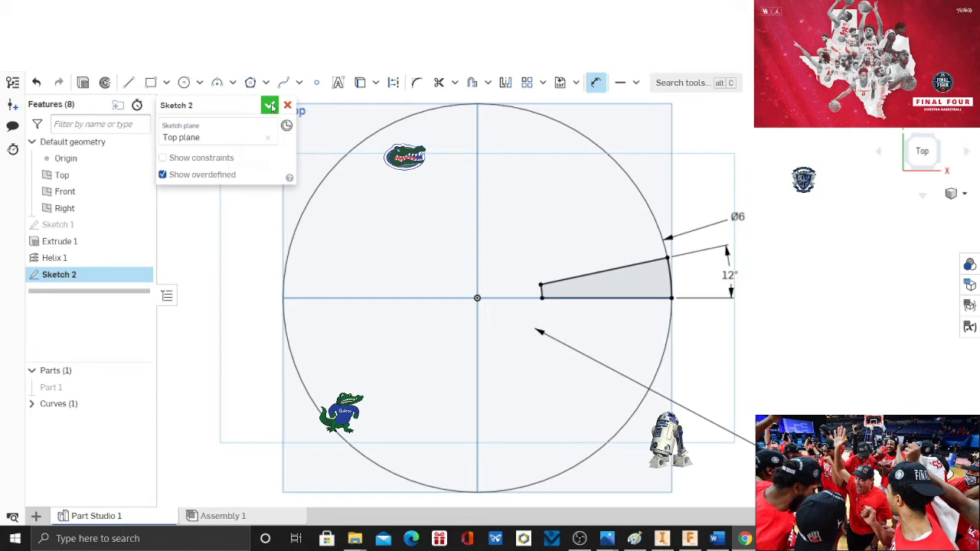
click(270, 105)
middle_drag(815, 347, 737, 372)
right_drag(738, 372, 774, 334)
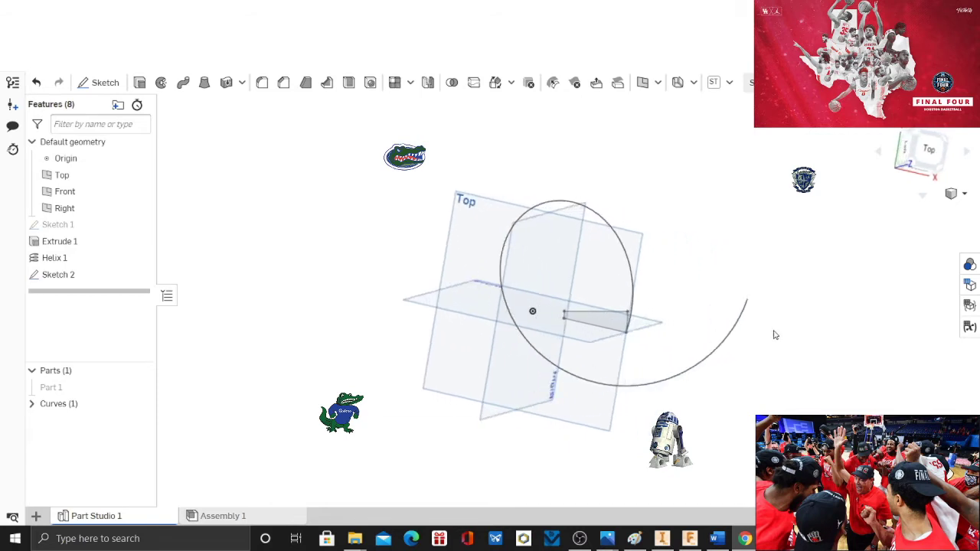
Extrude the wedge face 0.25 in into a new solid step, Part 2.
click(139, 82)
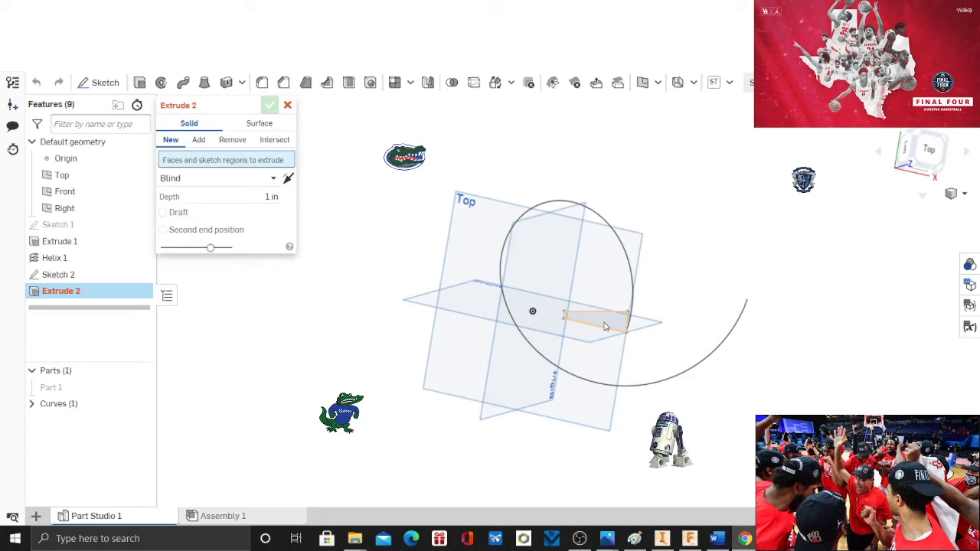
click(605, 327)
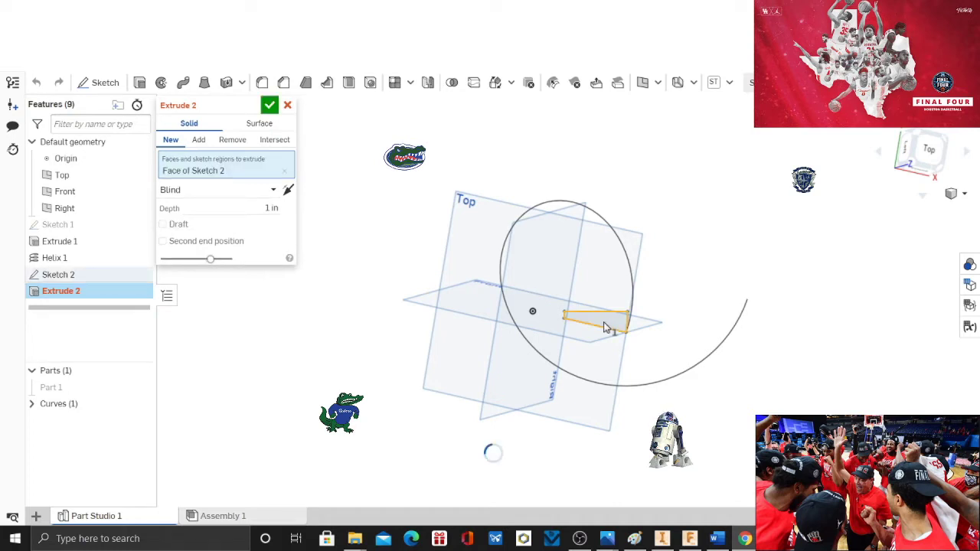
right_drag(750, 387, 763, 369)
click(272, 208)
text(2)
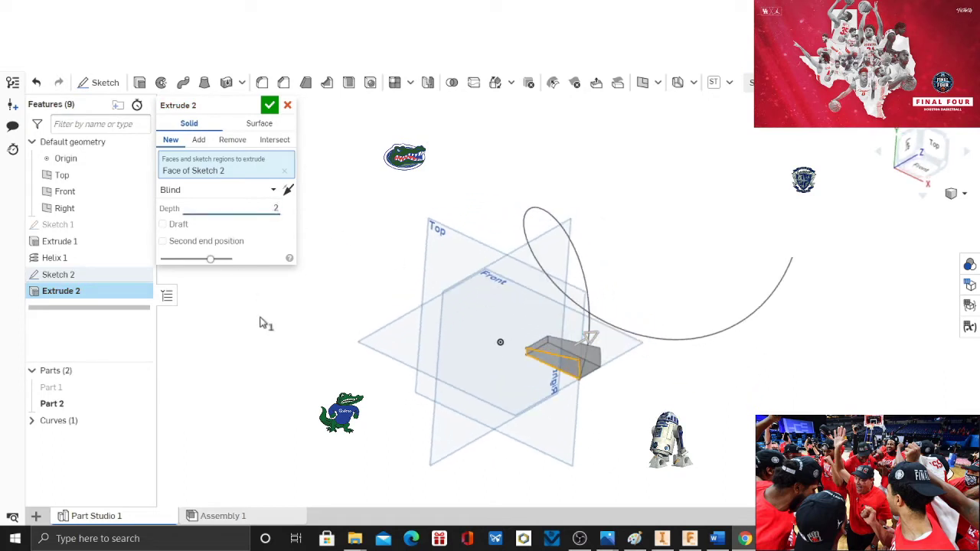
text(5)
key(Return)
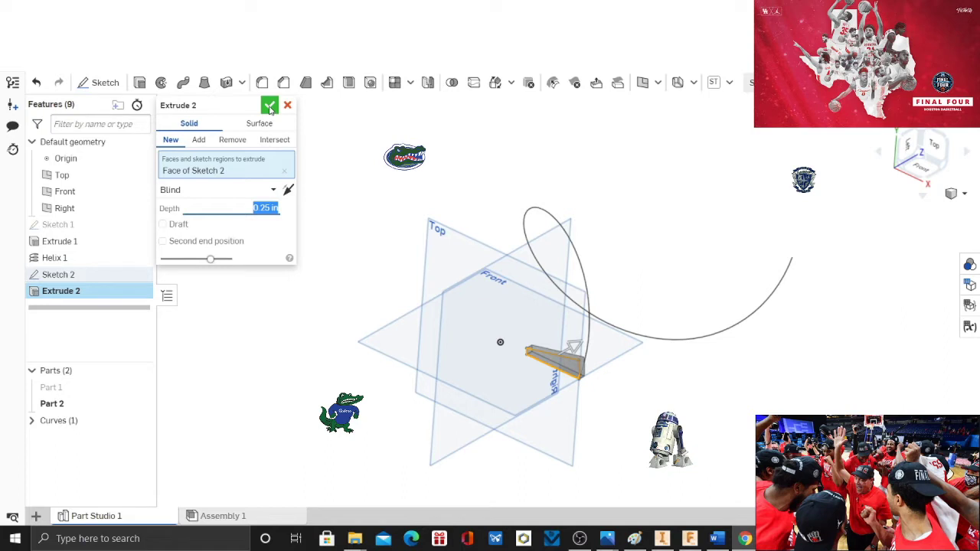
click(270, 107)
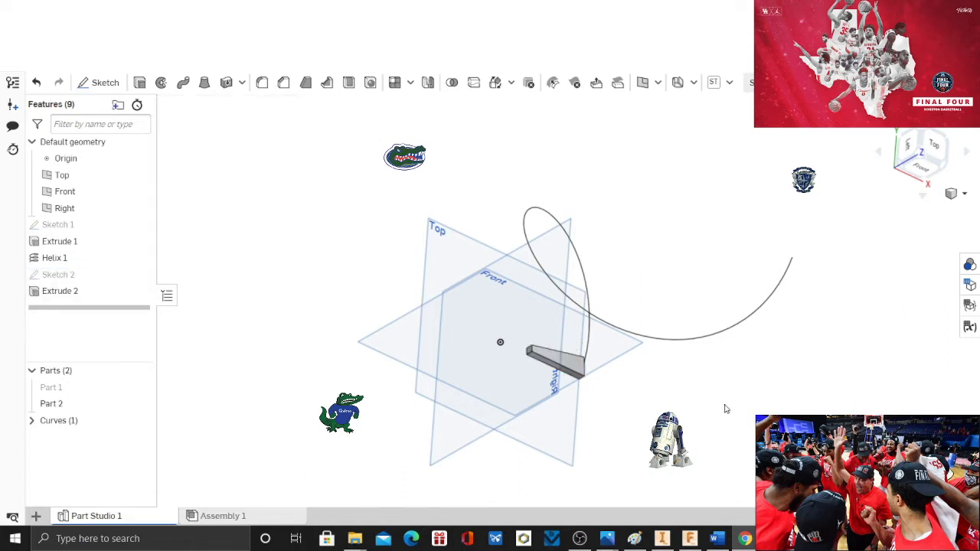
Create a curve pattern of Part 2 along the helix with 20 instances.
right_drag(726, 402, 666, 369)
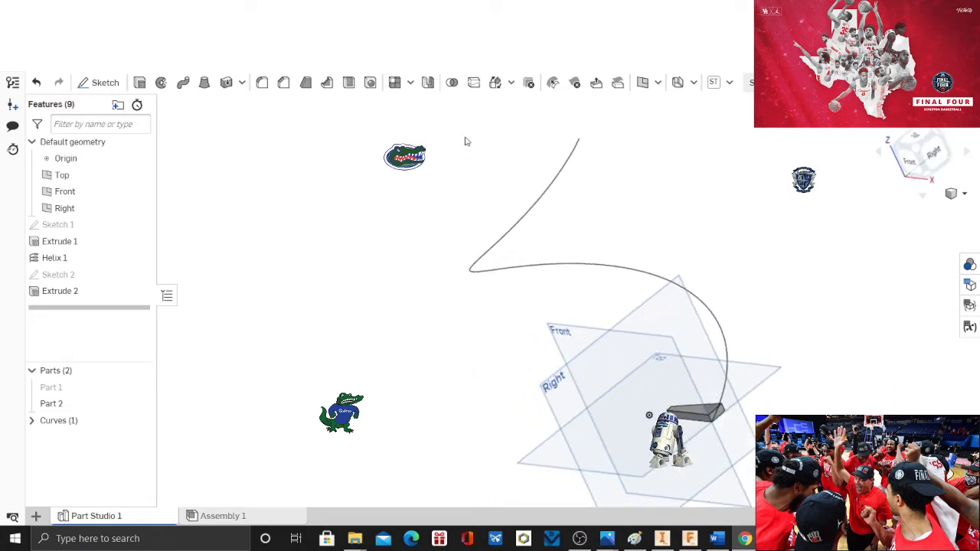
click(410, 82)
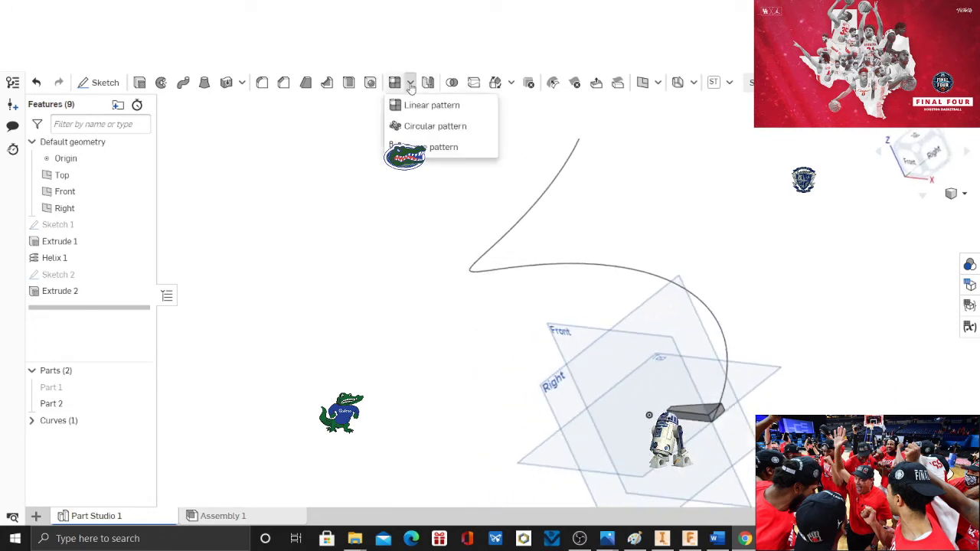
click(446, 153)
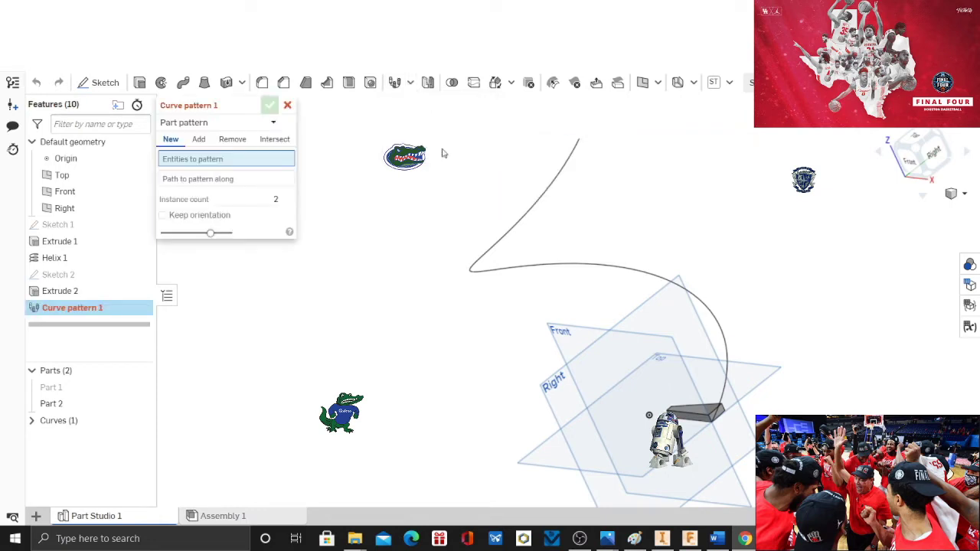
right_drag(383, 201, 646, 395)
click(681, 405)
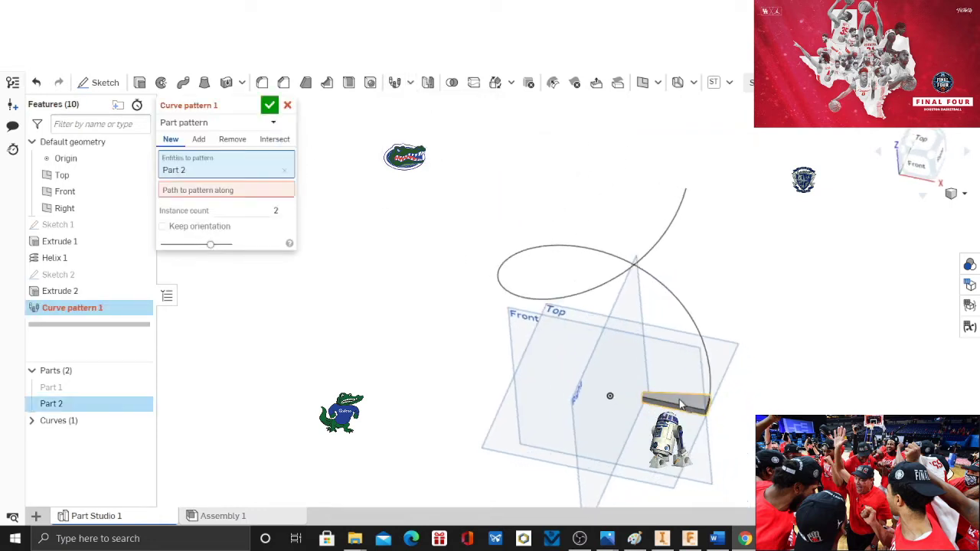
click(232, 192)
click(693, 320)
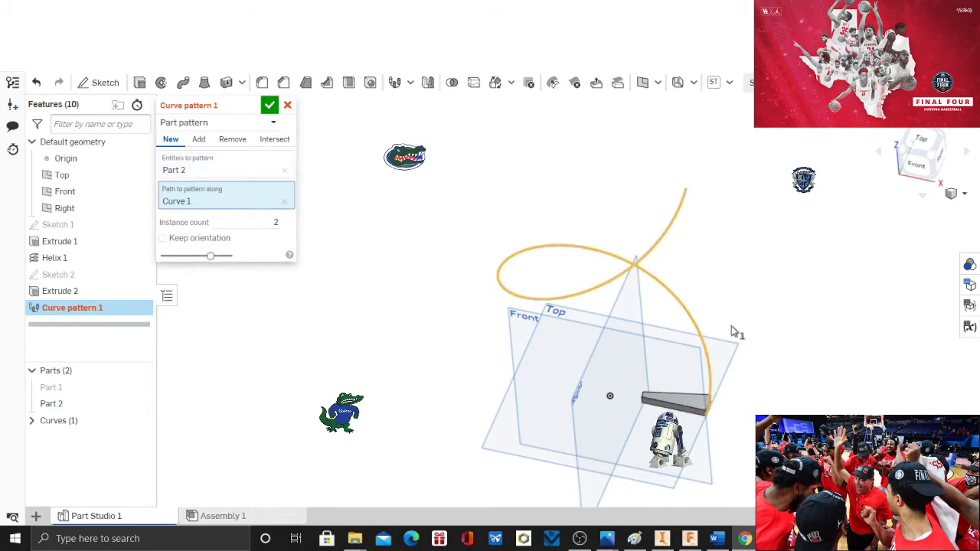
click(276, 223)
text(20)
key(Return)
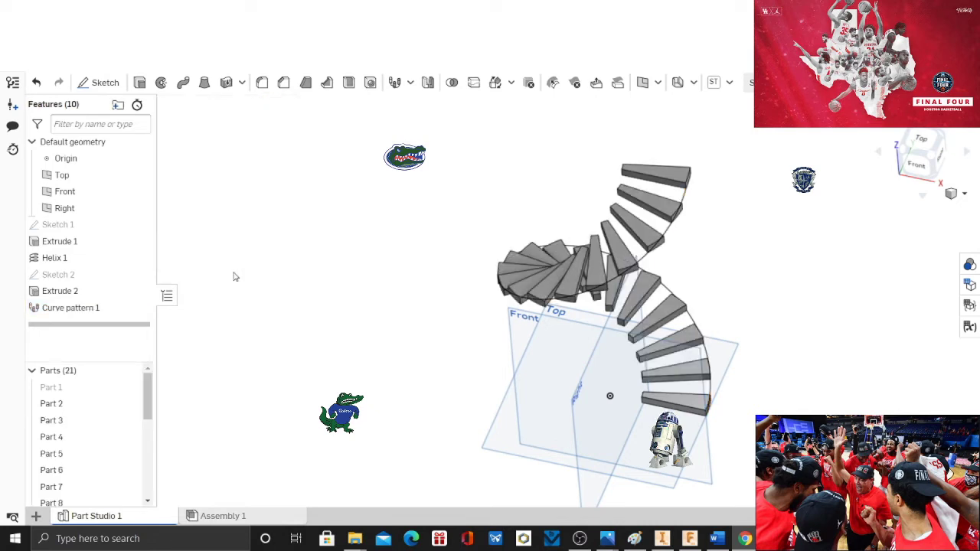
Edit Curve pattern 1, raising the instance count to 35, and confirm it.
right_click(76, 309)
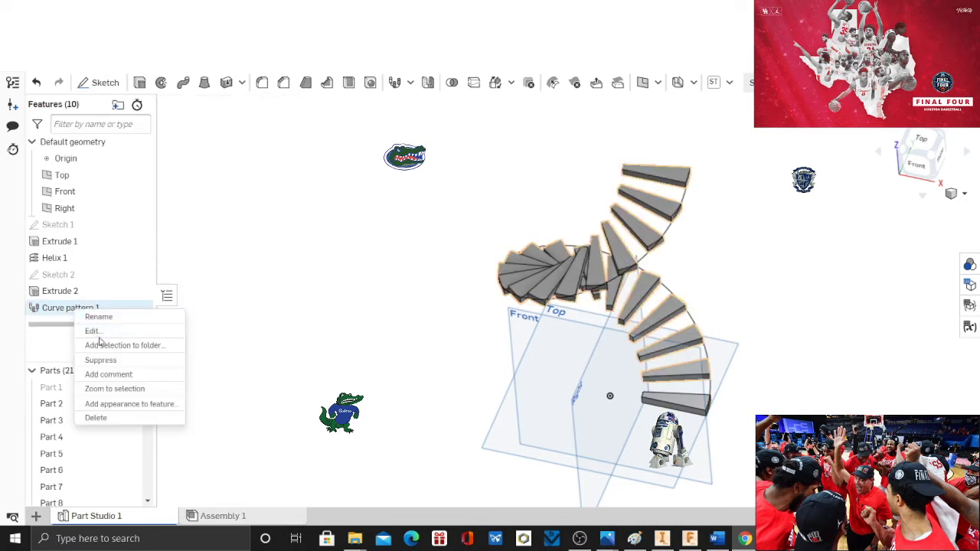
click(99, 332)
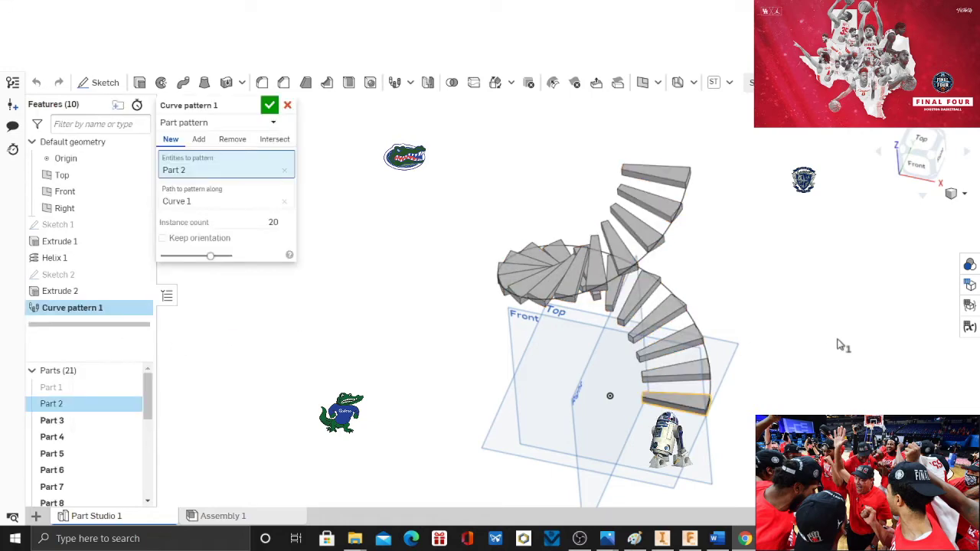
click(236, 224)
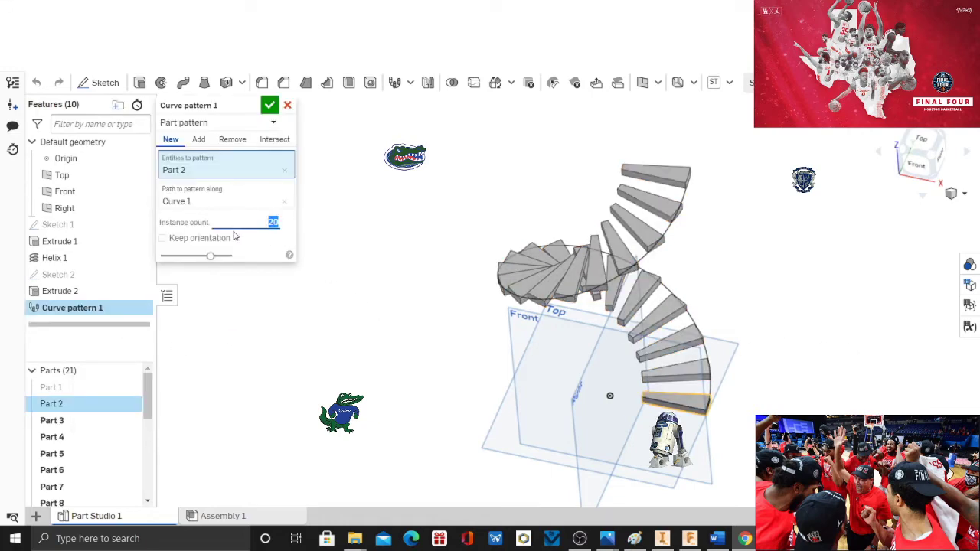
text(25)
key(Return)
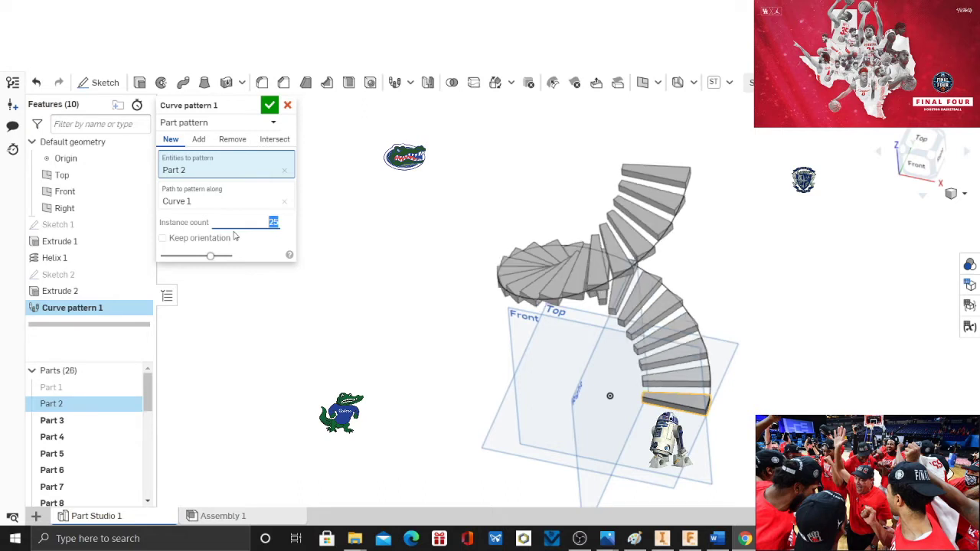
text(30)
key(Return)
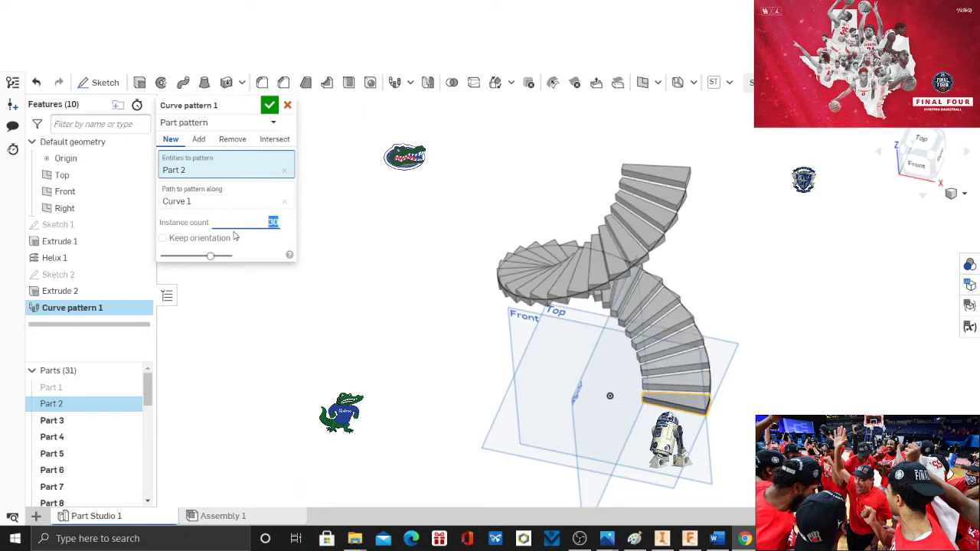
text(35)
key(Return)
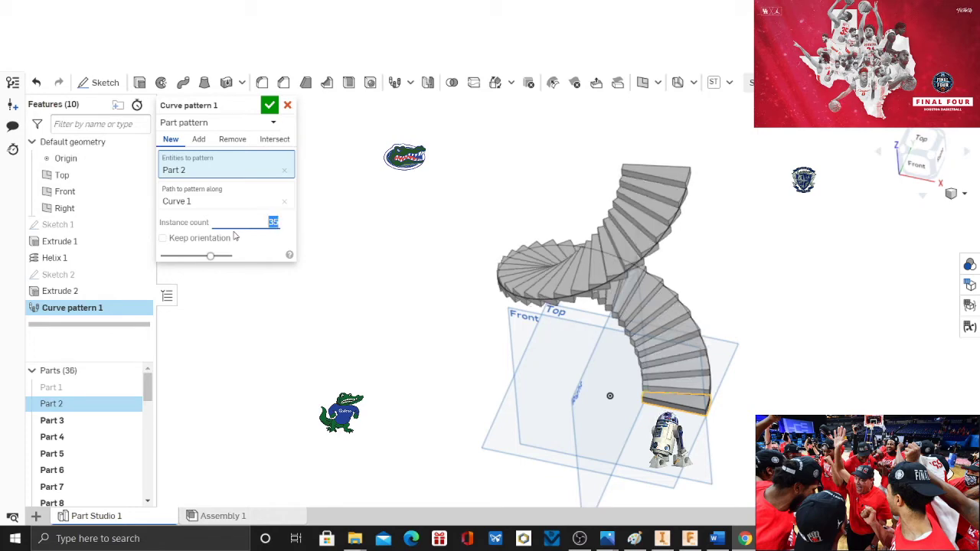
right_drag(849, 327, 791, 319)
click(269, 105)
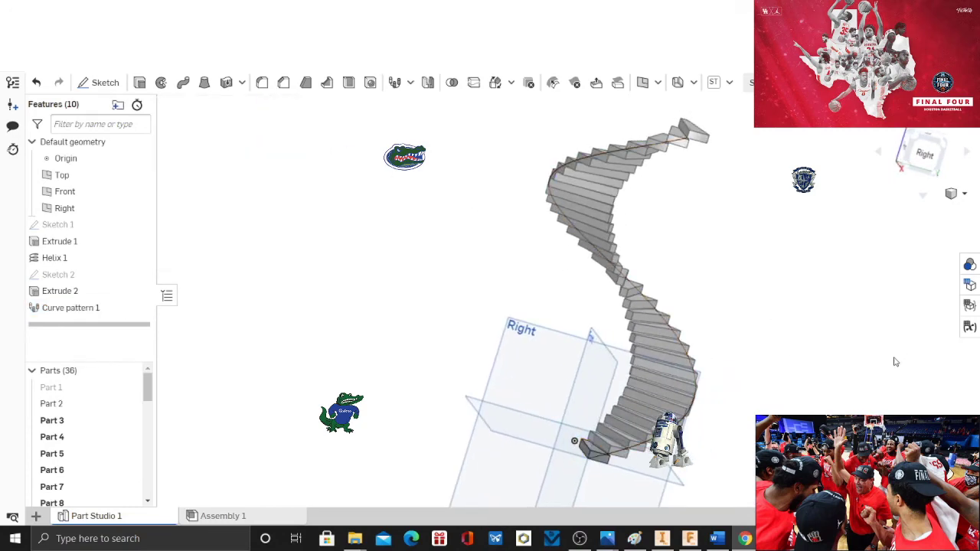
right_drag(894, 366, 917, 389)
right_drag(797, 386, 807, 398)
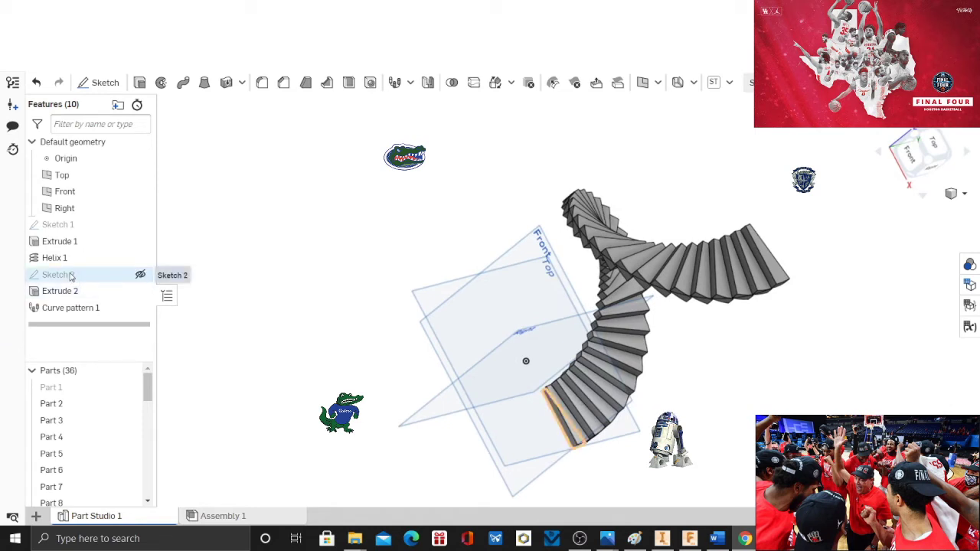
In Sketch 2, dimension the wedge's inner corner 1 in from the origin and finish.
right_click(69, 276)
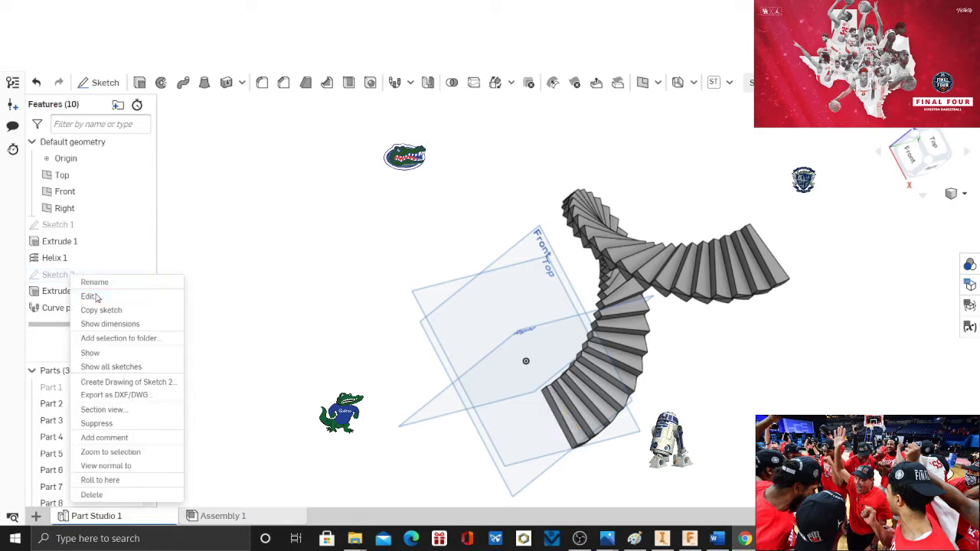
click(84, 297)
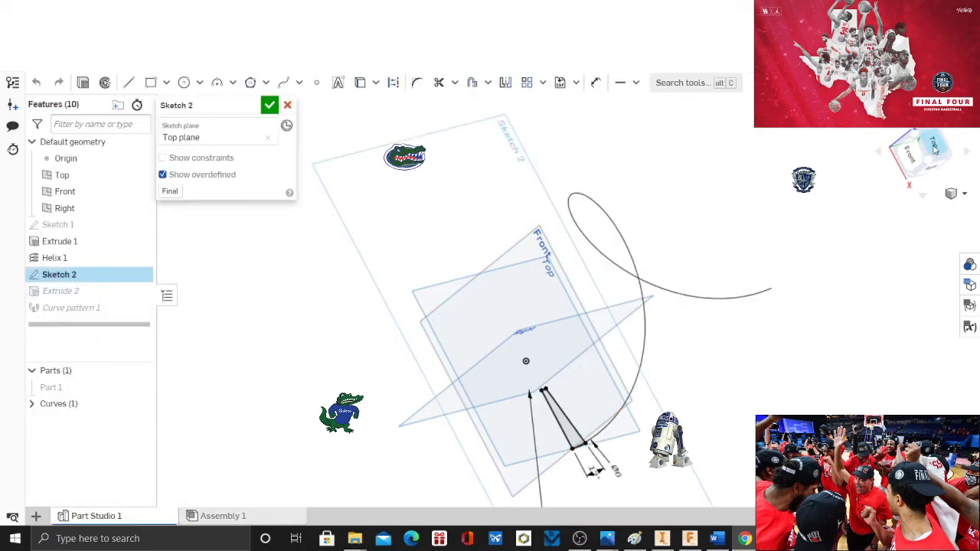
click(931, 145)
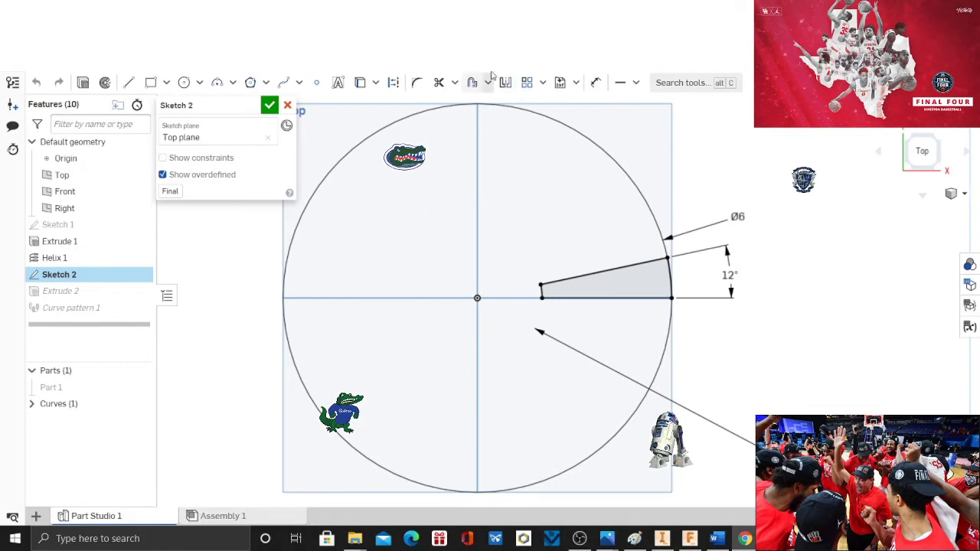
click(595, 82)
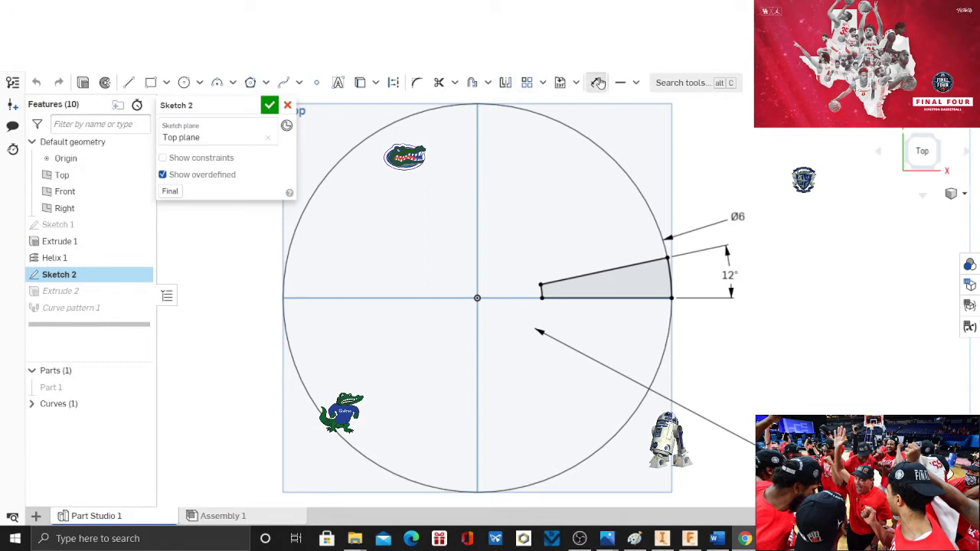
click(541, 298)
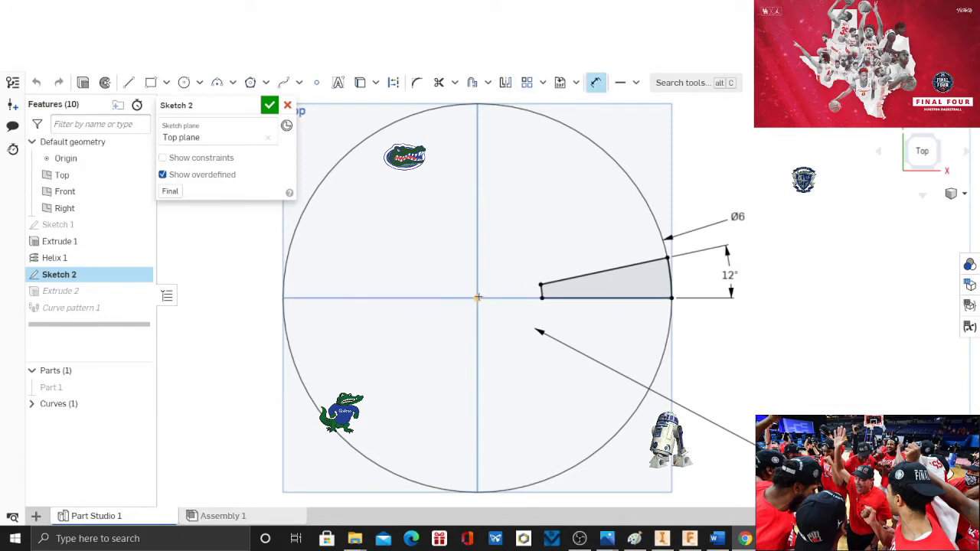
click(477, 298)
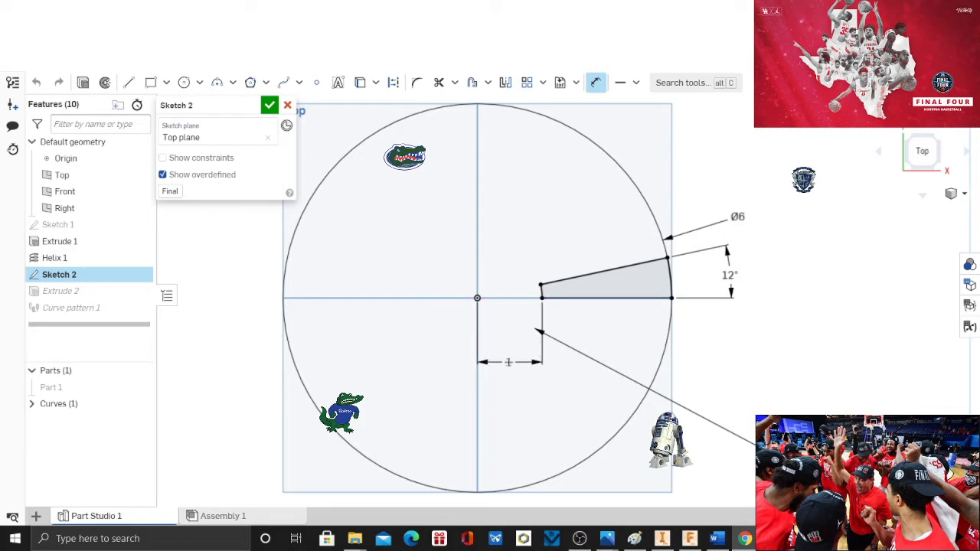
click(507, 362)
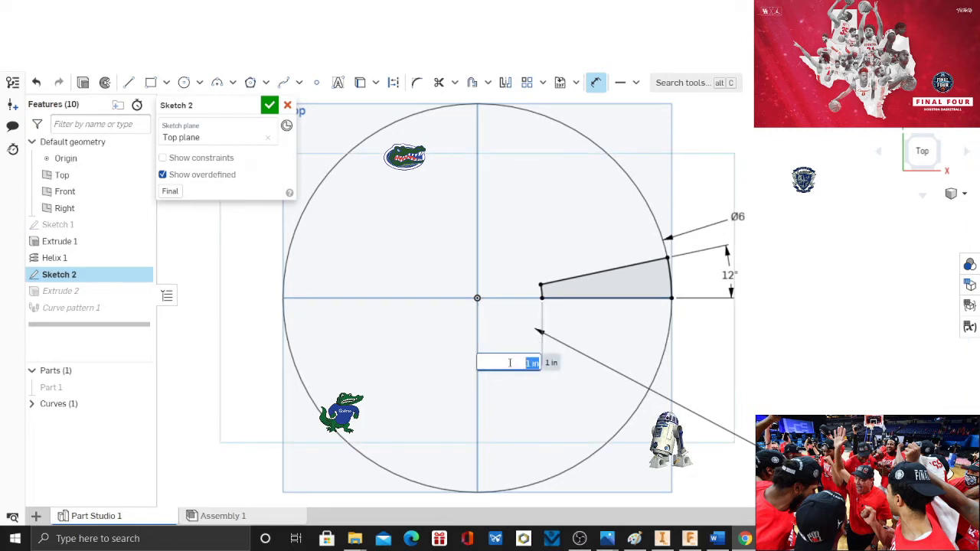
key(Return)
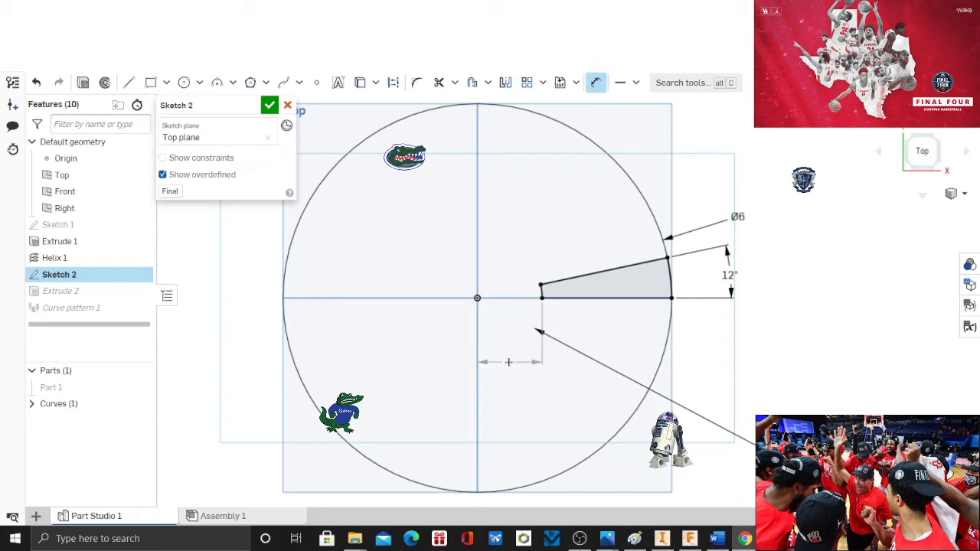
click(270, 105)
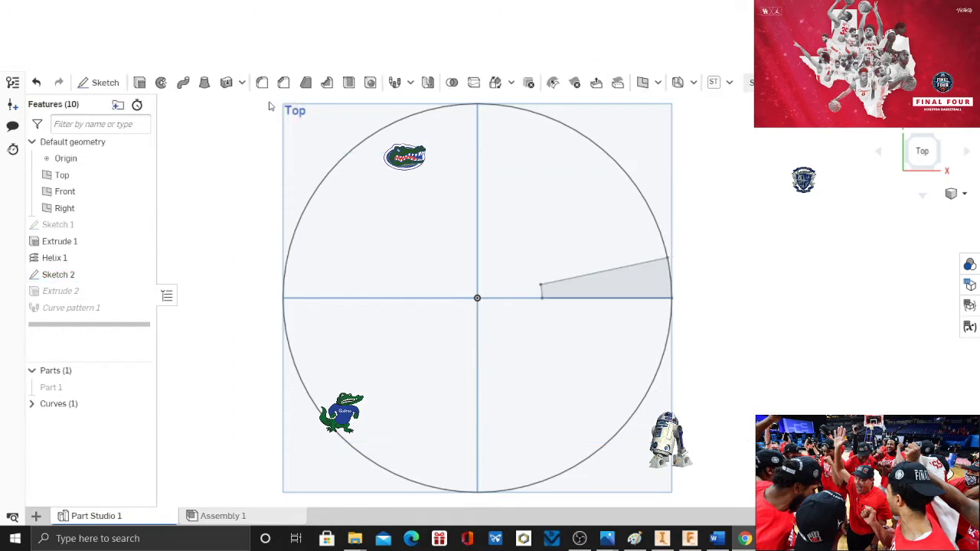
Start Sketch 3 on the Top plane, viewed from above with all parts hidden.
scroll(824, 327, down, 3)
right_drag(844, 328, 760, 257)
click(104, 84)
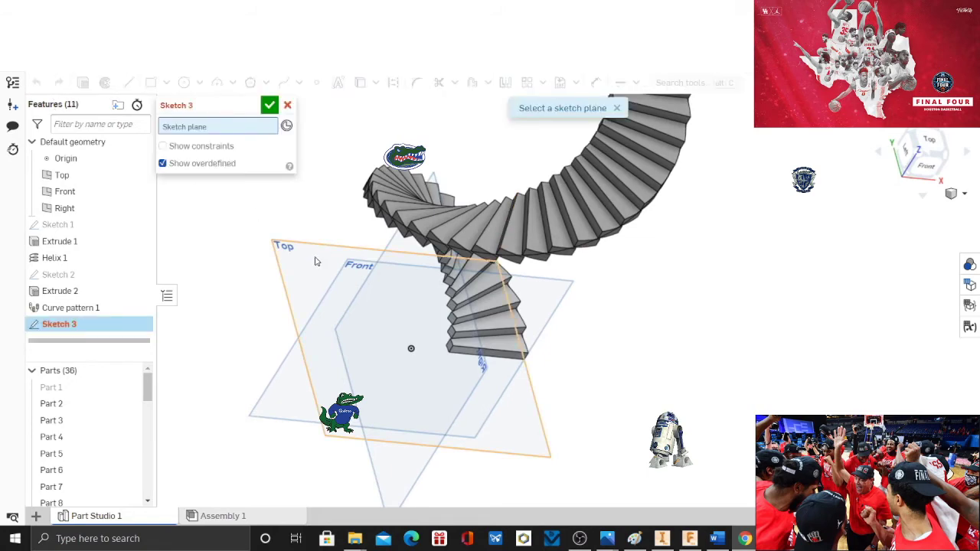
click(315, 262)
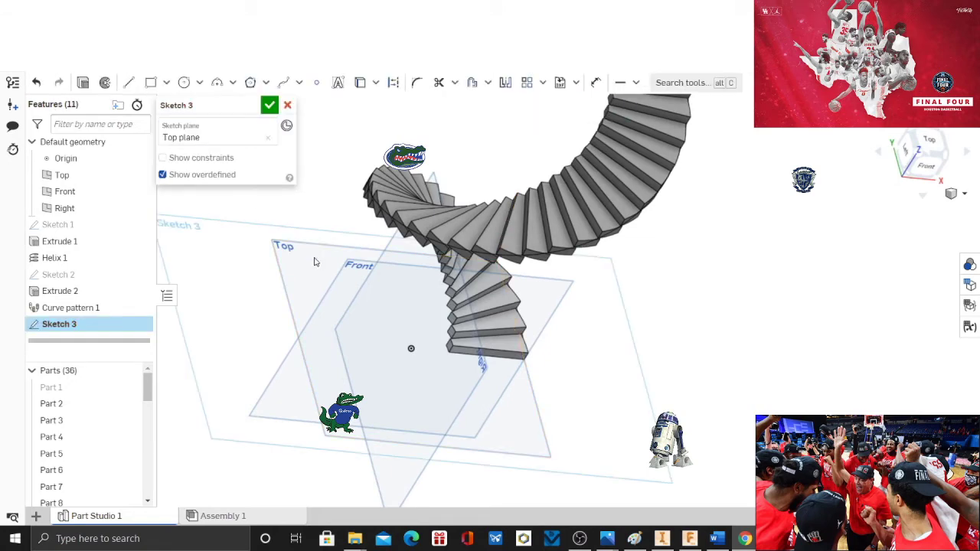
click(930, 140)
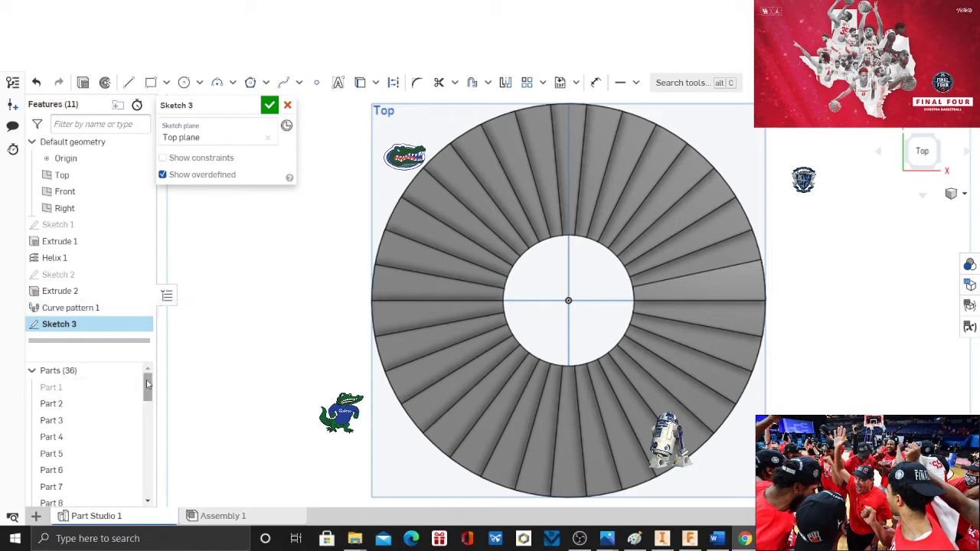
click(130, 372)
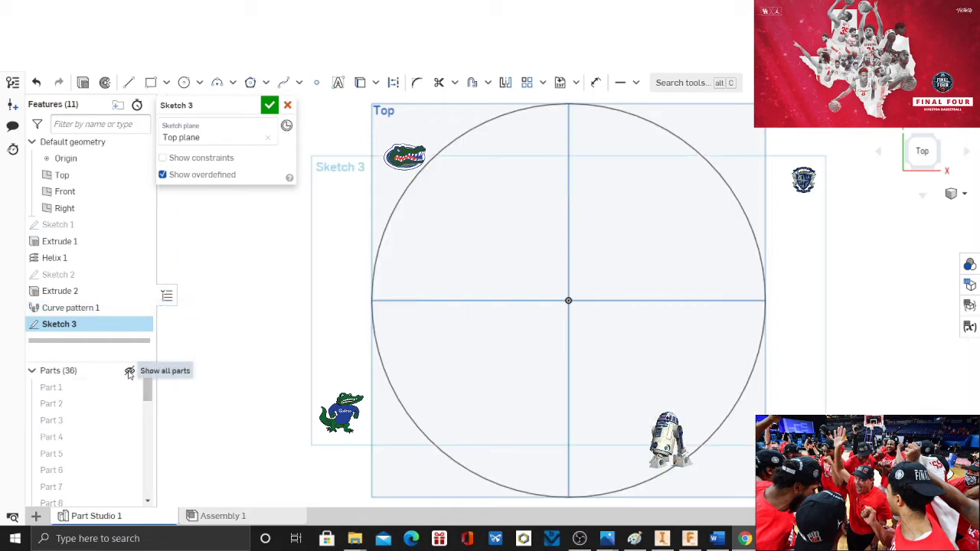
Draw a circle centred on the origin and dimension its diameter to 1 in.
click(184, 82)
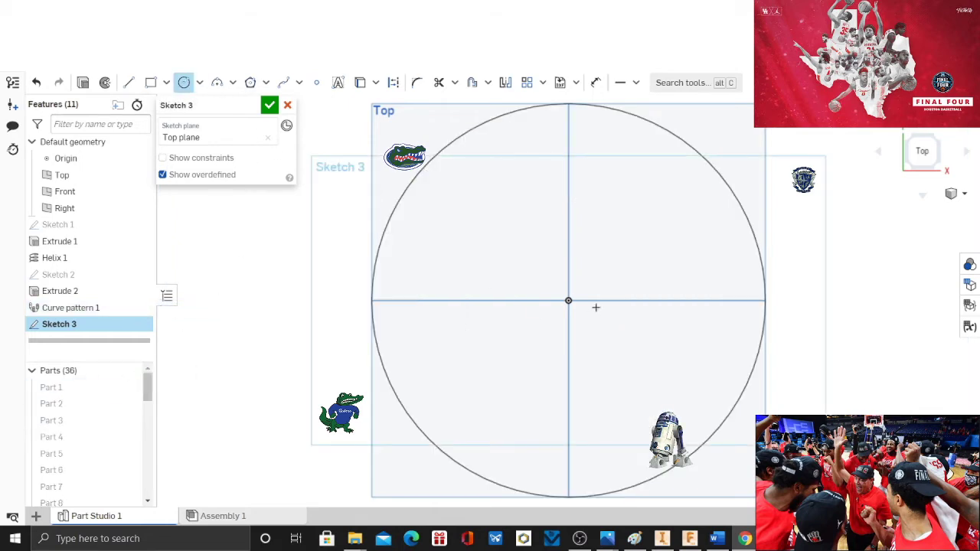
click(567, 301)
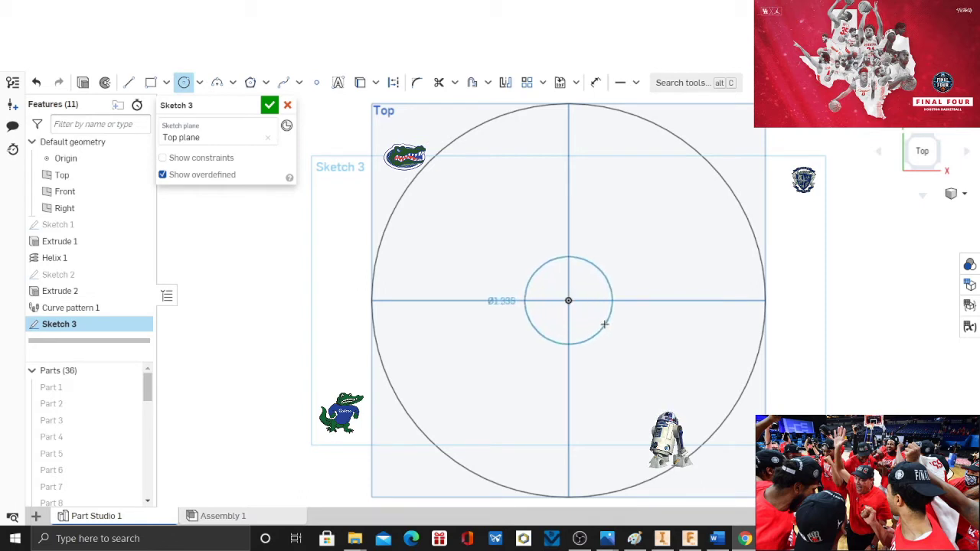
click(604, 325)
click(597, 84)
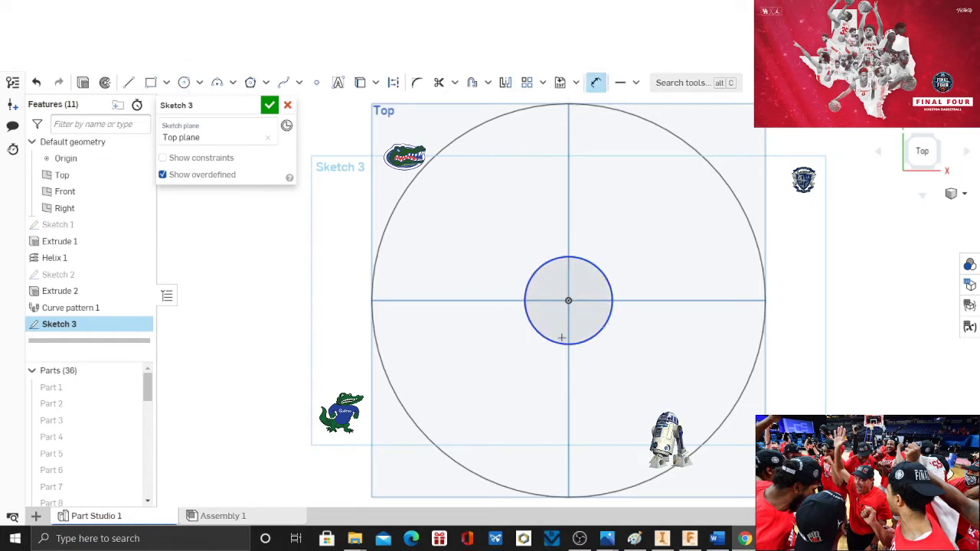
click(613, 296)
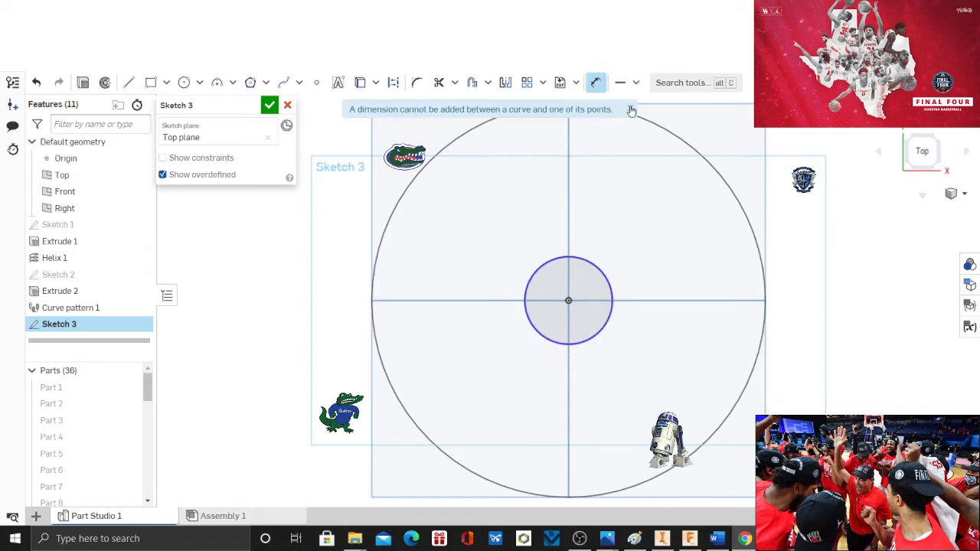
click(596, 265)
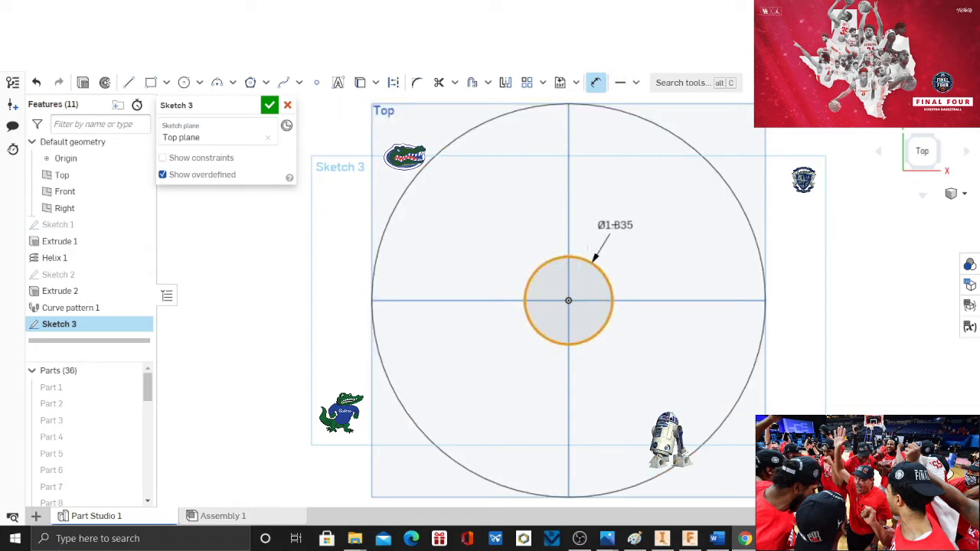
click(615, 224)
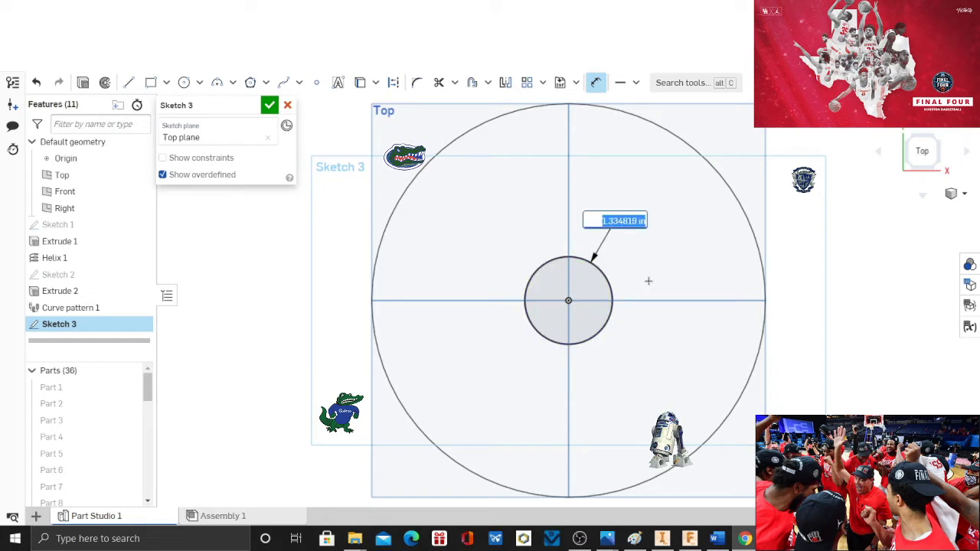
text(1)
key(Return)
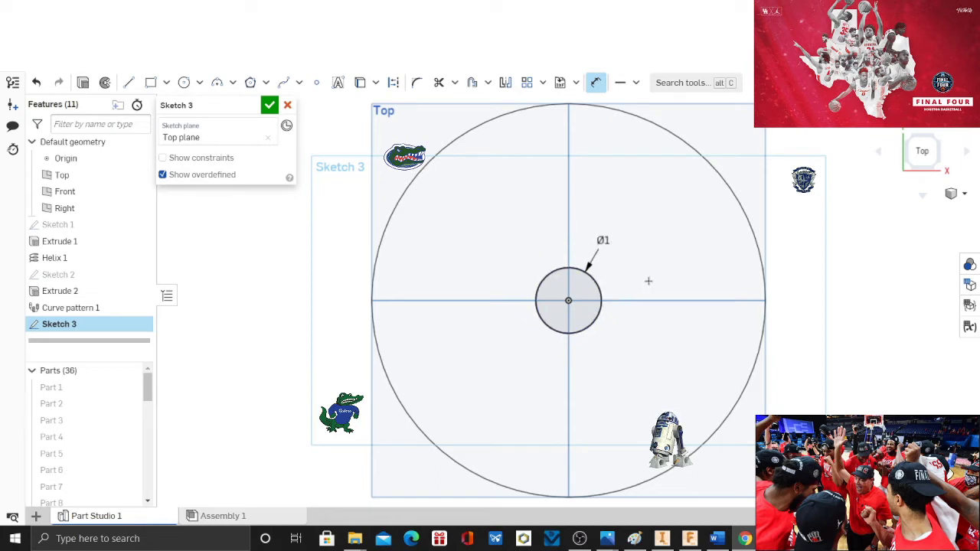
Extrude Sketch 3's 1 in circle 10 in deep as a new solid part.
key(shift+e)
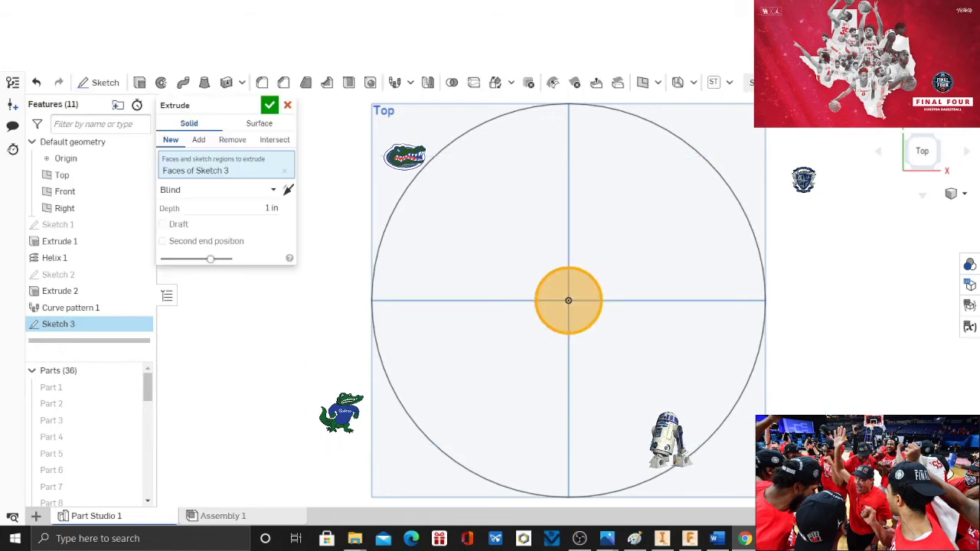
scroll(863, 412, down, 2)
right_drag(862, 412, 809, 365)
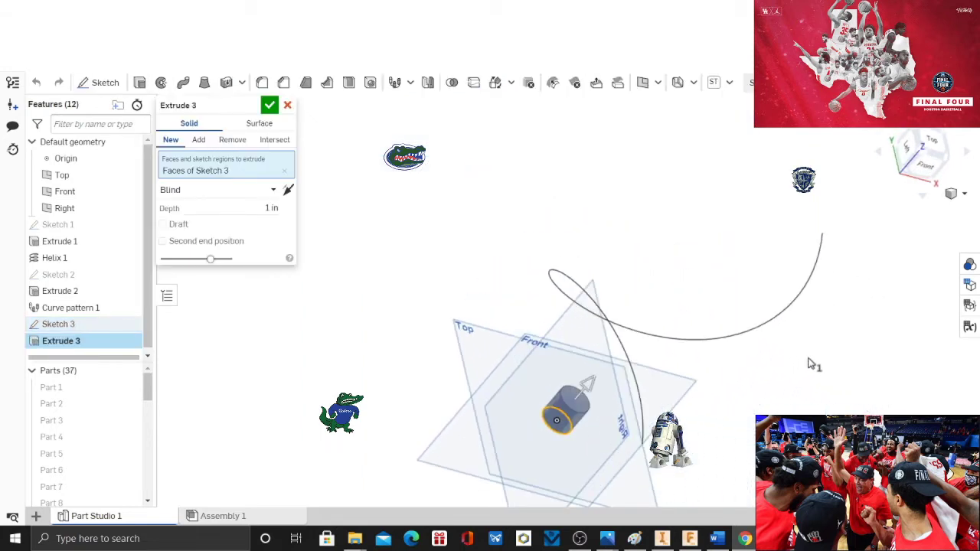
click(129, 373)
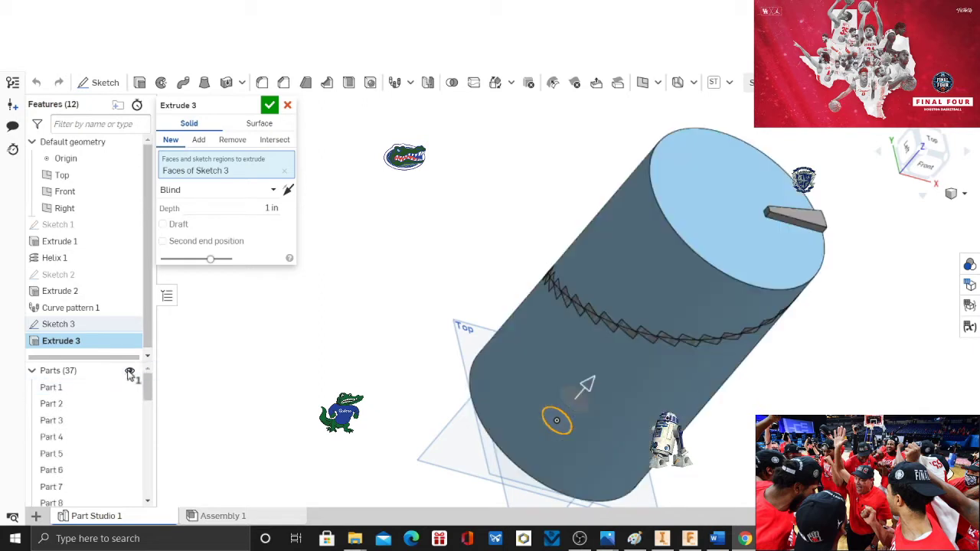
click(129, 373)
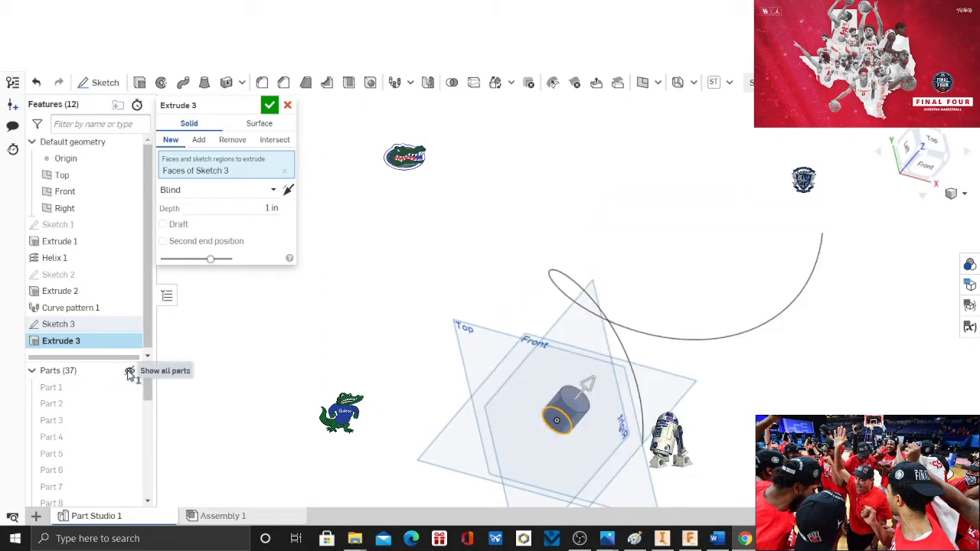
click(260, 207)
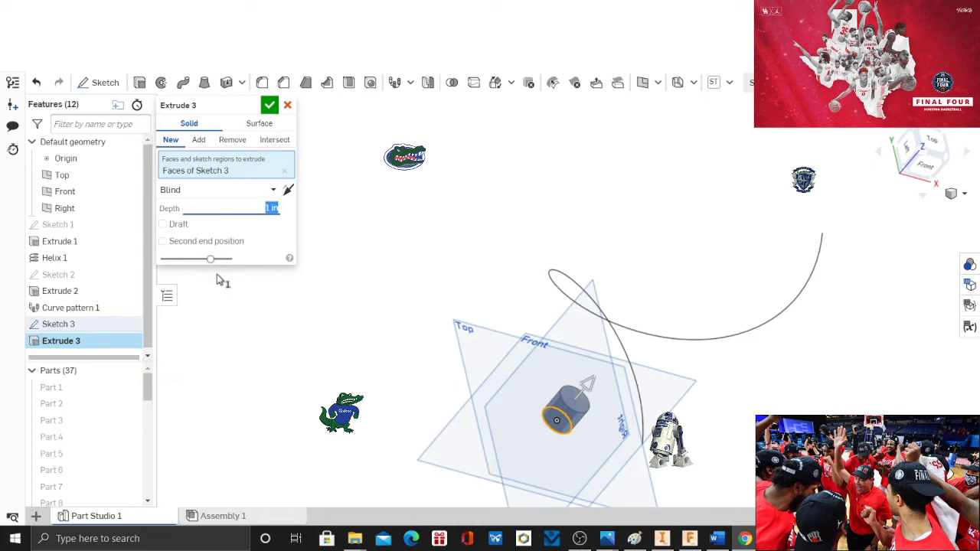
text(10)
key(Return)
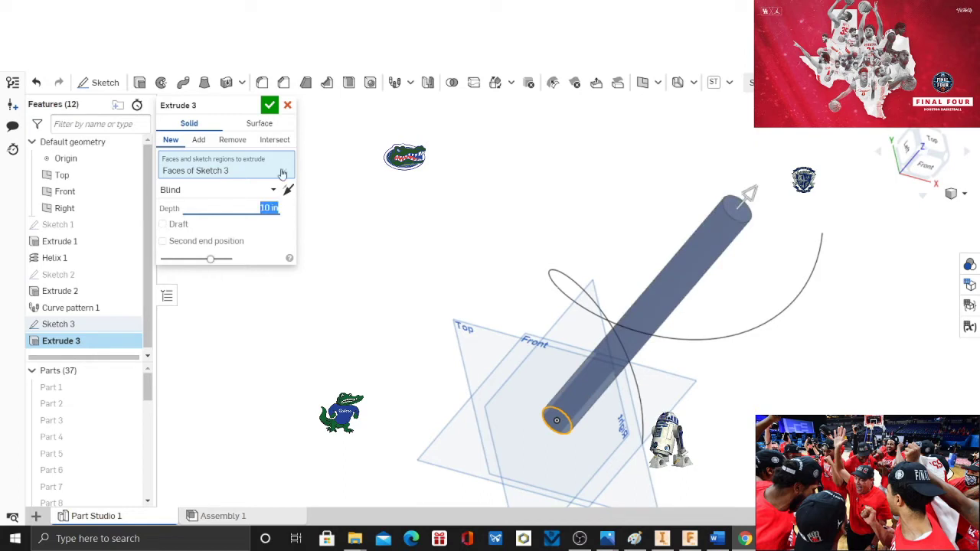
click(269, 105)
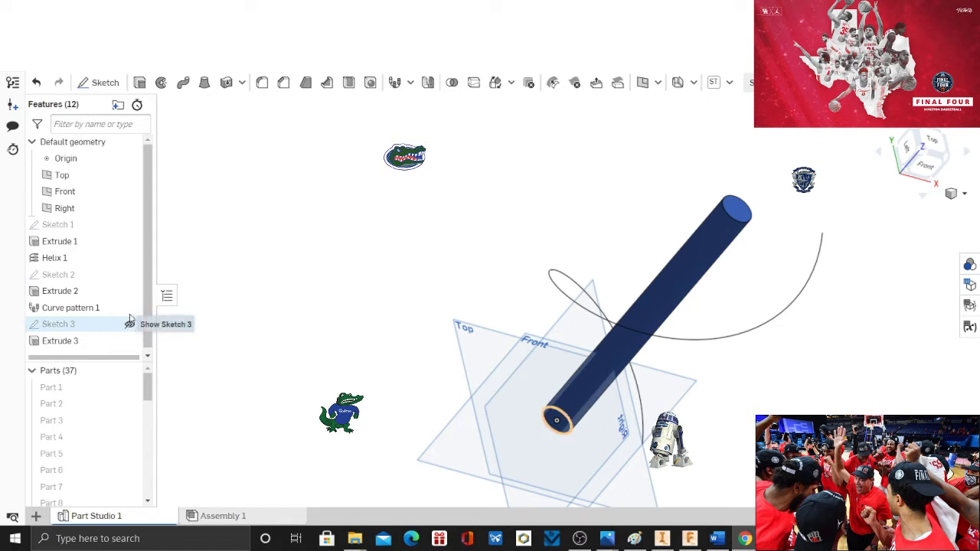
Hide all parts, then show Part 37, Part 36 and Part 35 individually.
click(131, 389)
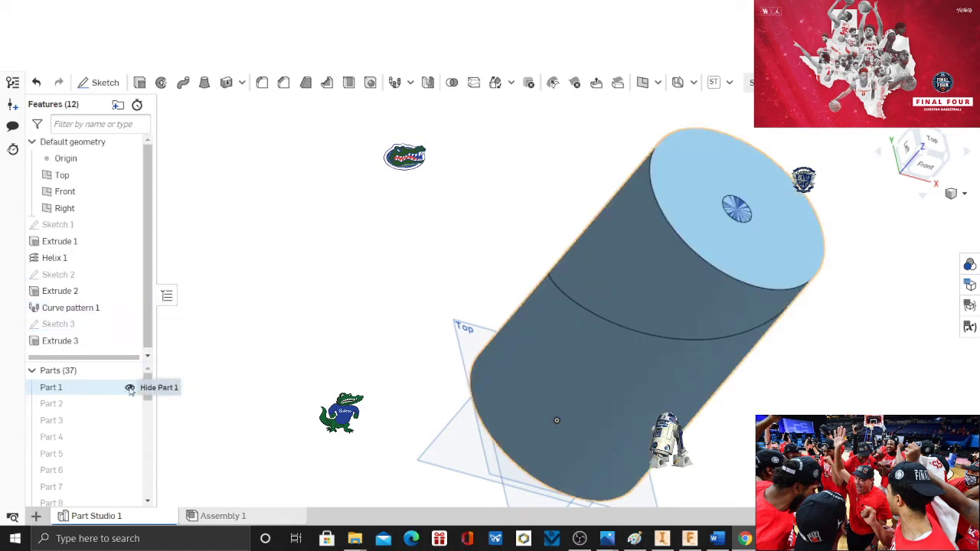
click(131, 372)
click(130, 372)
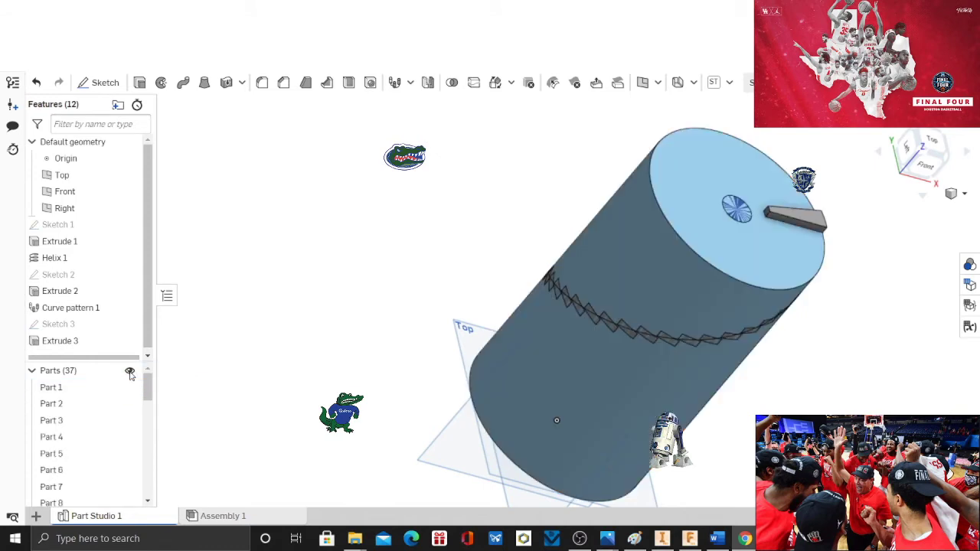
click(130, 372)
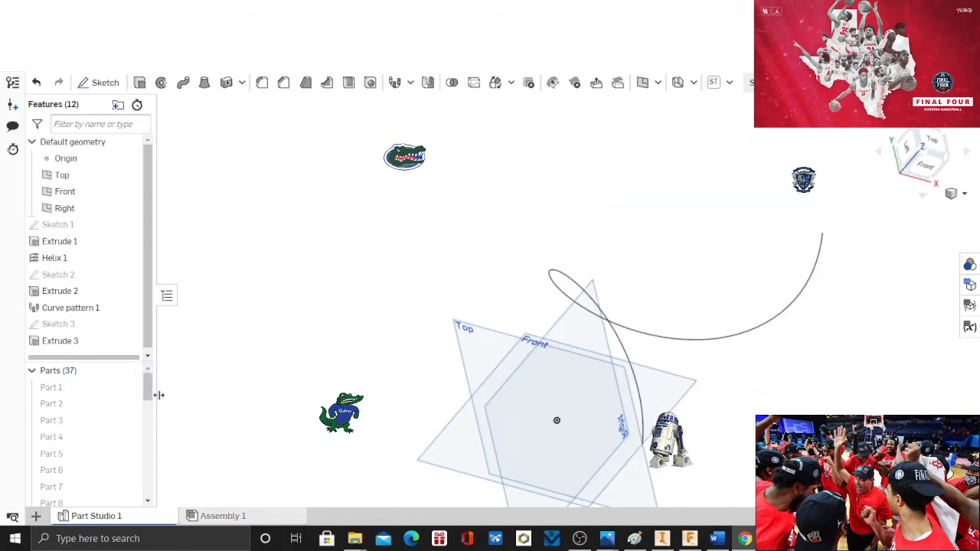
drag(151, 392, 151, 485)
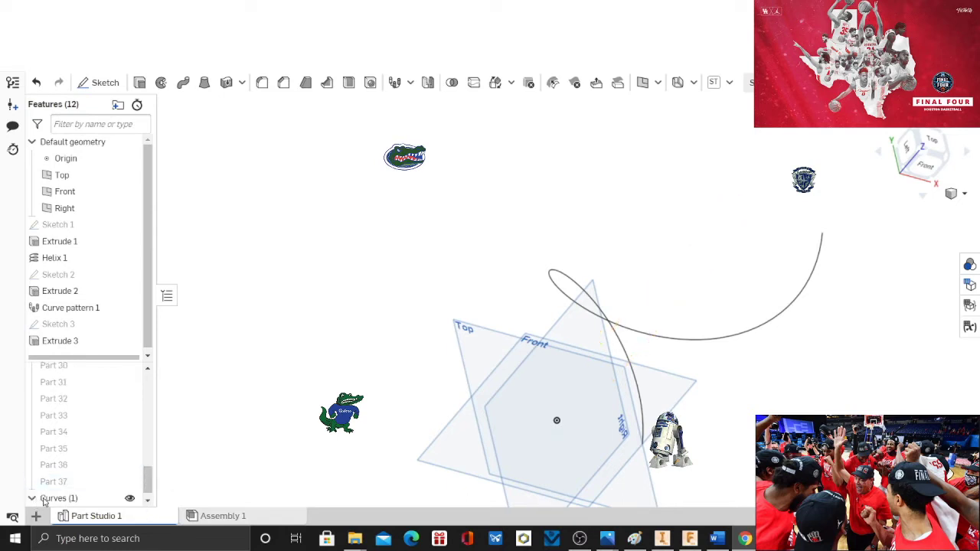
scroll(161, 444, down, 3)
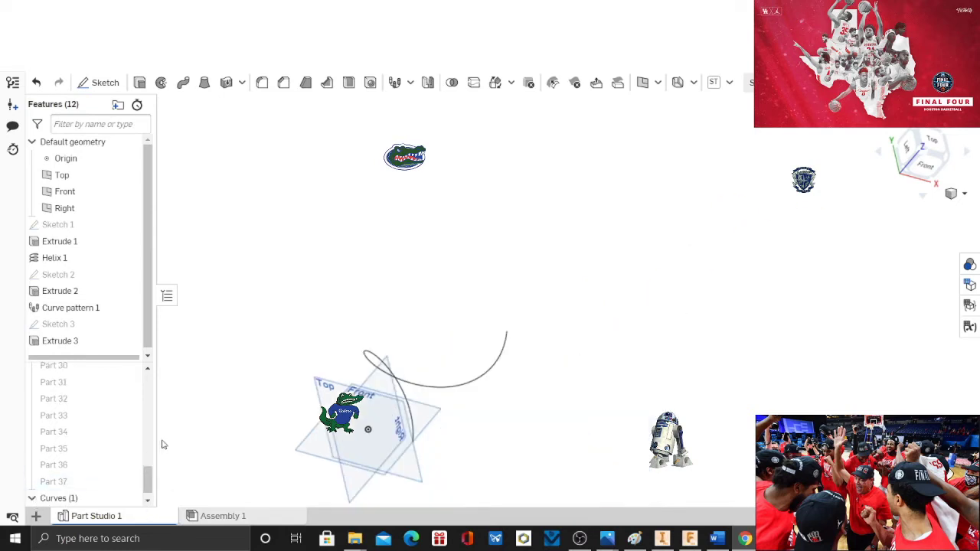
click(129, 482)
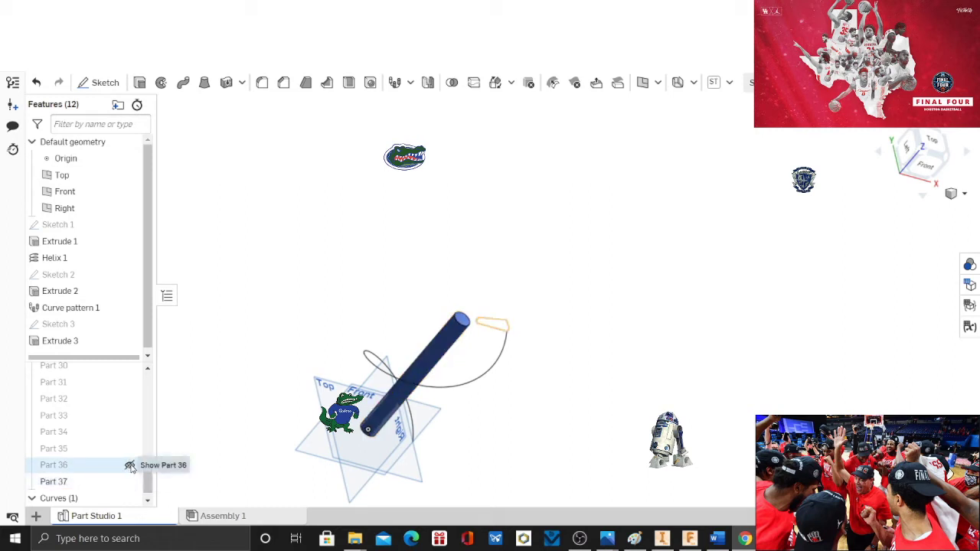
click(131, 466)
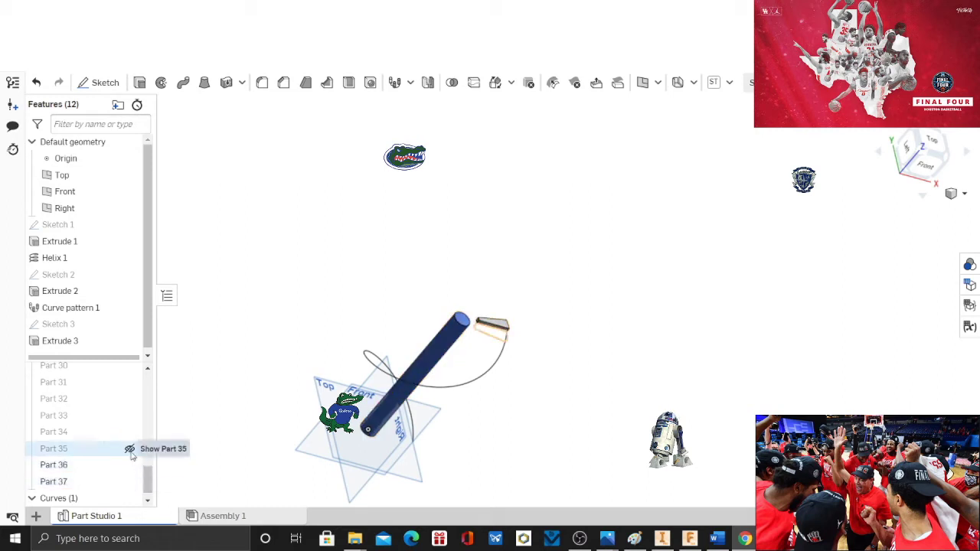
click(130, 450)
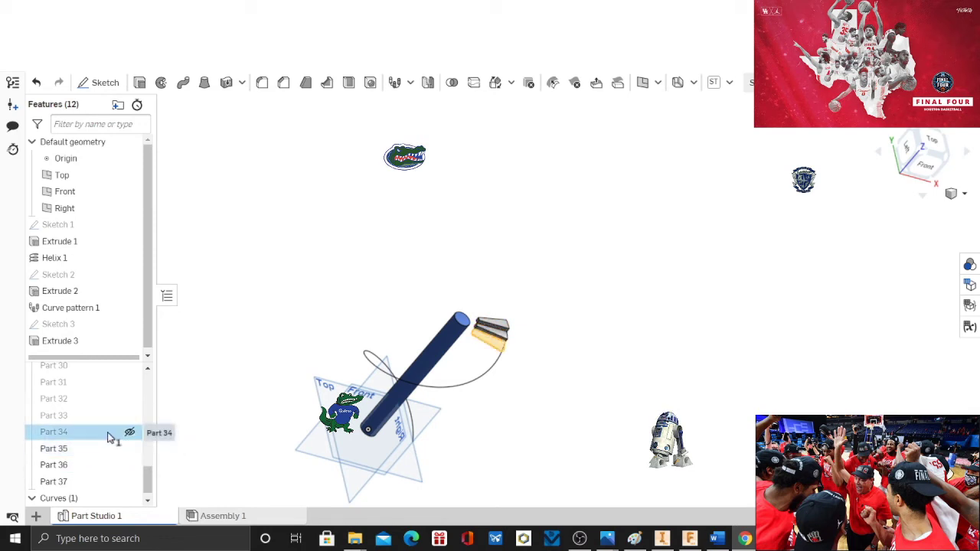
Select Part 3 through Part 37 together and show them all.
scroll(110, 437, up, 5)
scroll(95, 398, up, 6)
scroll(96, 398, up, 3)
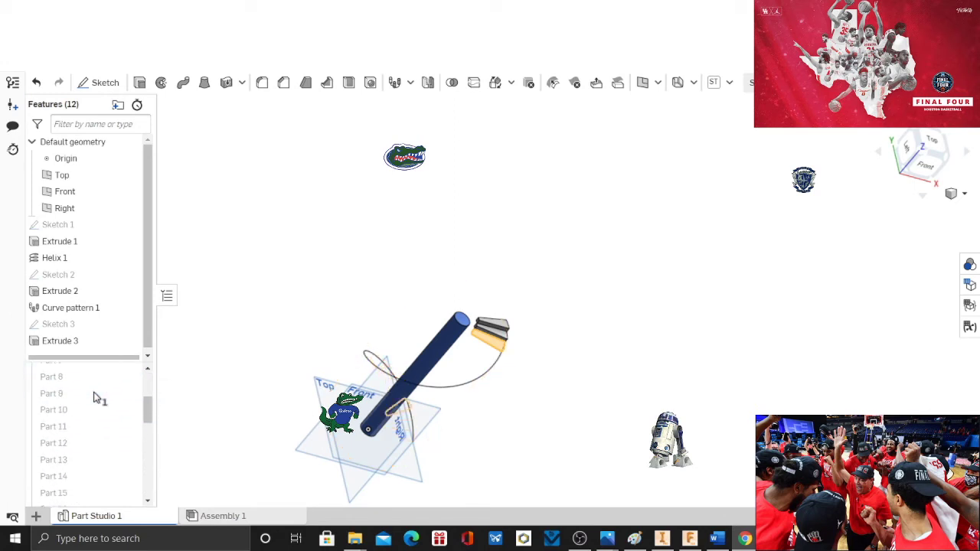
scroll(86, 413, up, 4)
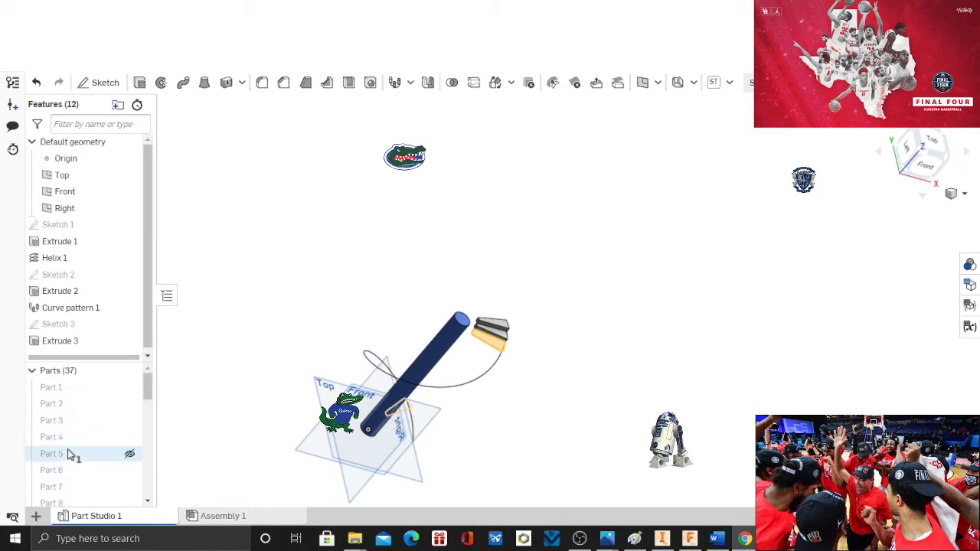
shift+click(67, 407)
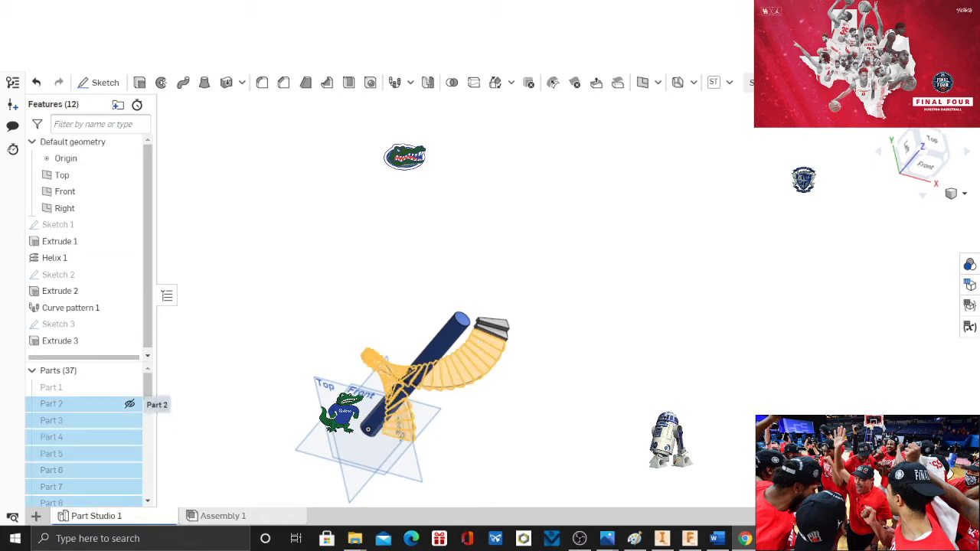
right_click(96, 424)
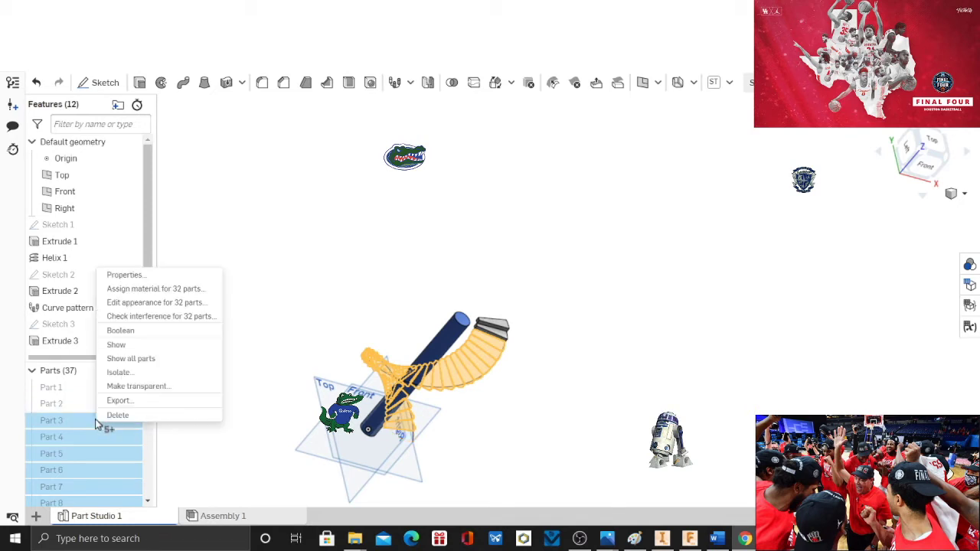
click(125, 345)
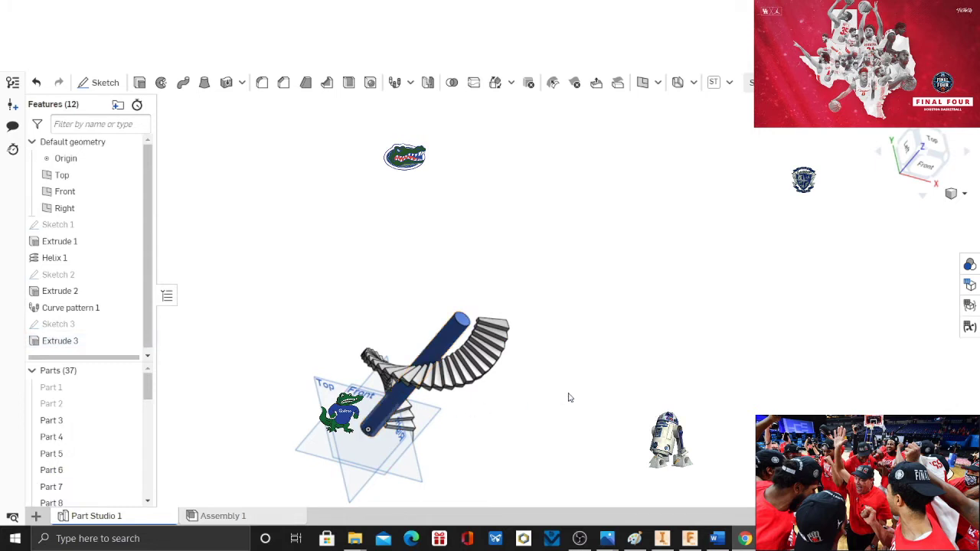
right_drag(576, 397, 536, 394)
scroll(414, 439, up, 2)
scroll(414, 438, up, 3)
scroll(620, 349, up, 3)
mouse_move(618, 345)
right_down()
mouse_move(643, 339)
mouse_move(623, 335)
mouse_move(641, 223)
mouse_move(628, 345)
right_up()
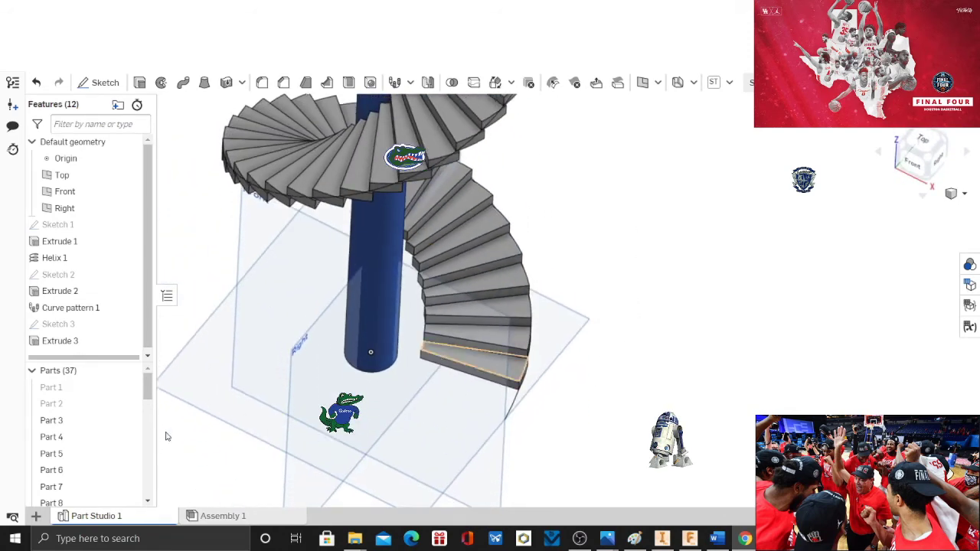
Edit Sketch 3 and change the column circle's diameter from 1 to 2.
right_click(73, 328)
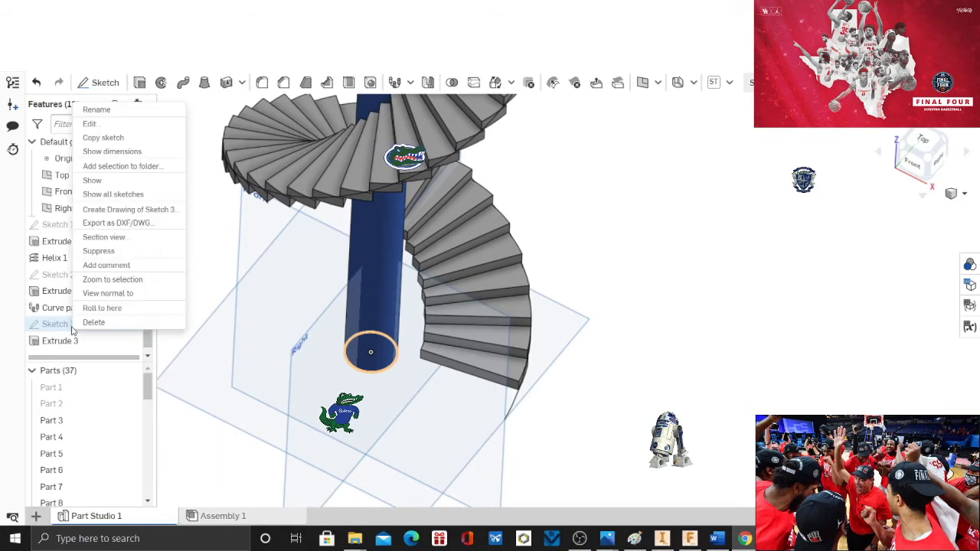
click(100, 124)
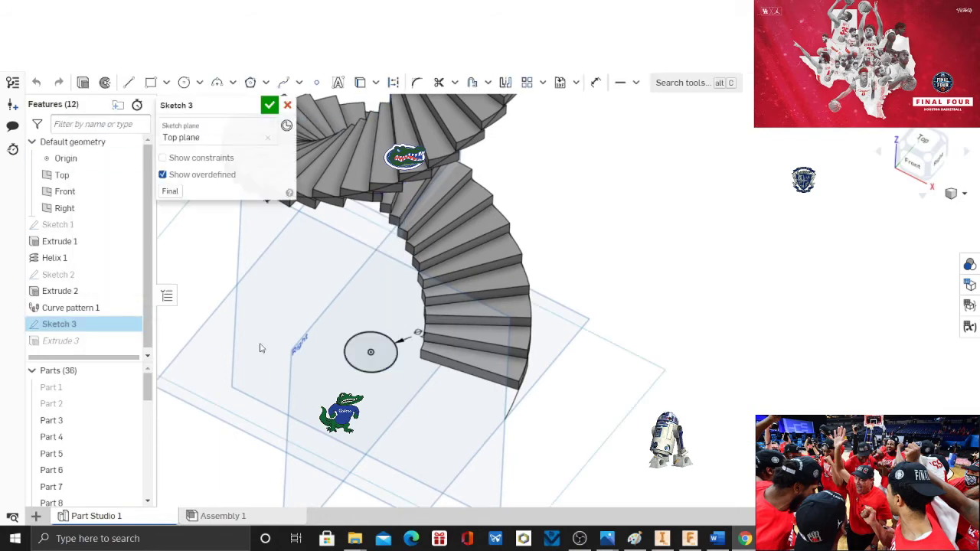
double_click(423, 333)
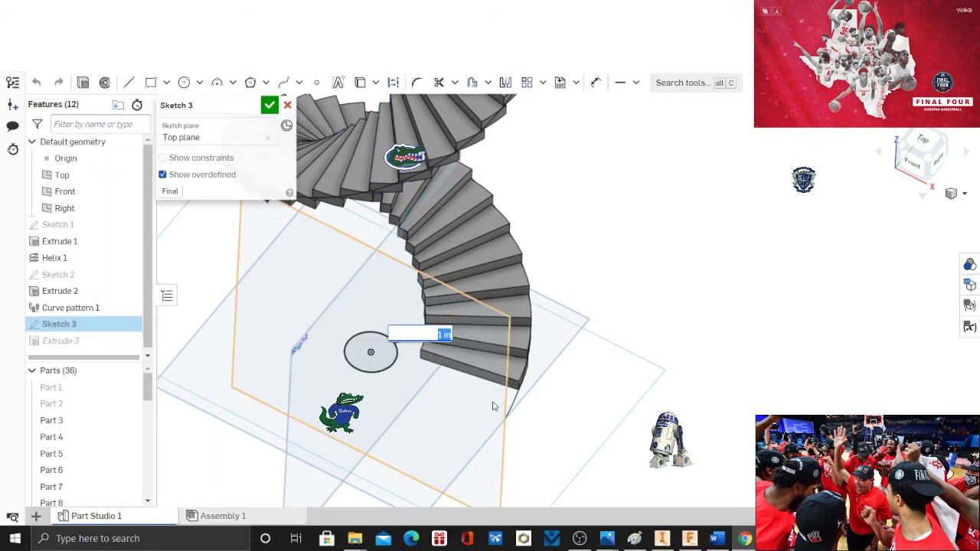
text(2)
key(Return)
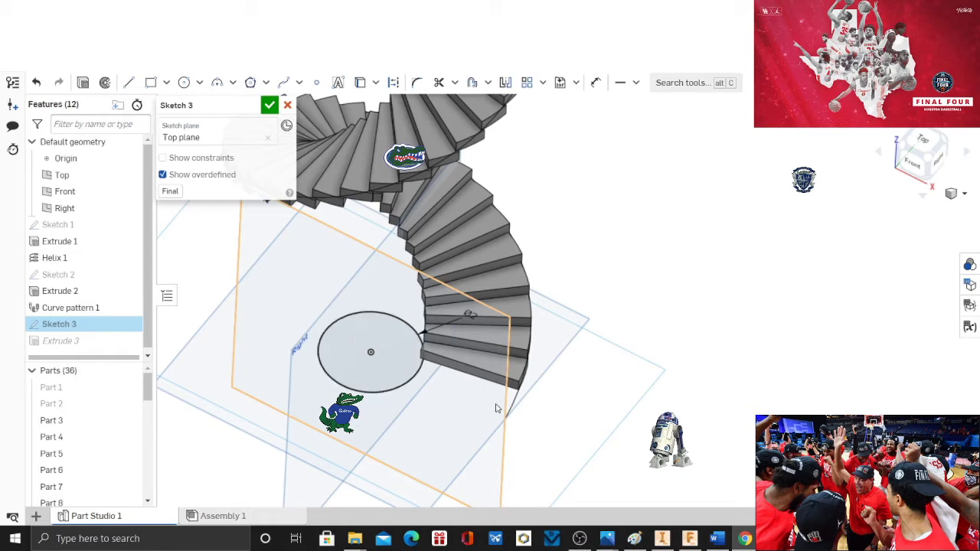
click(270, 105)
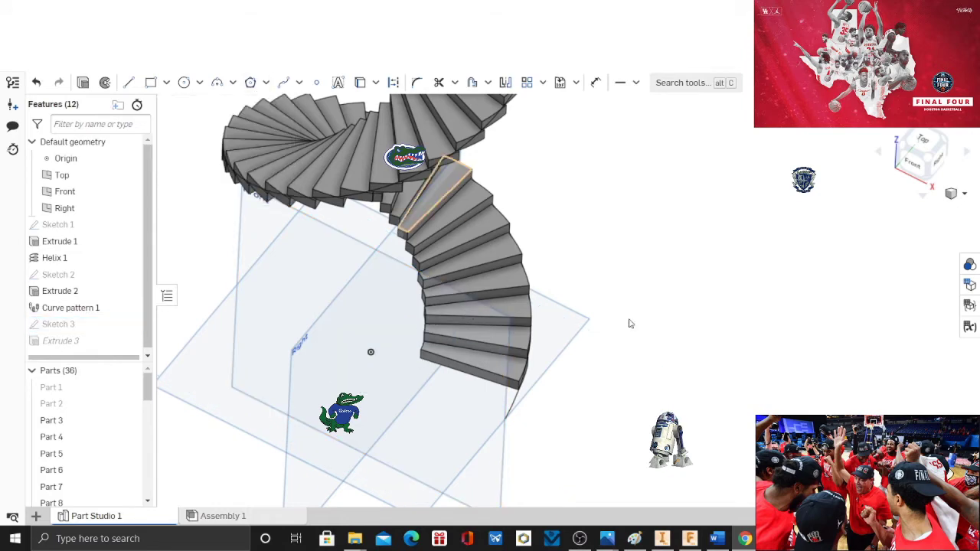
right_drag(695, 355, 737, 383)
scroll(709, 316, down, 5)
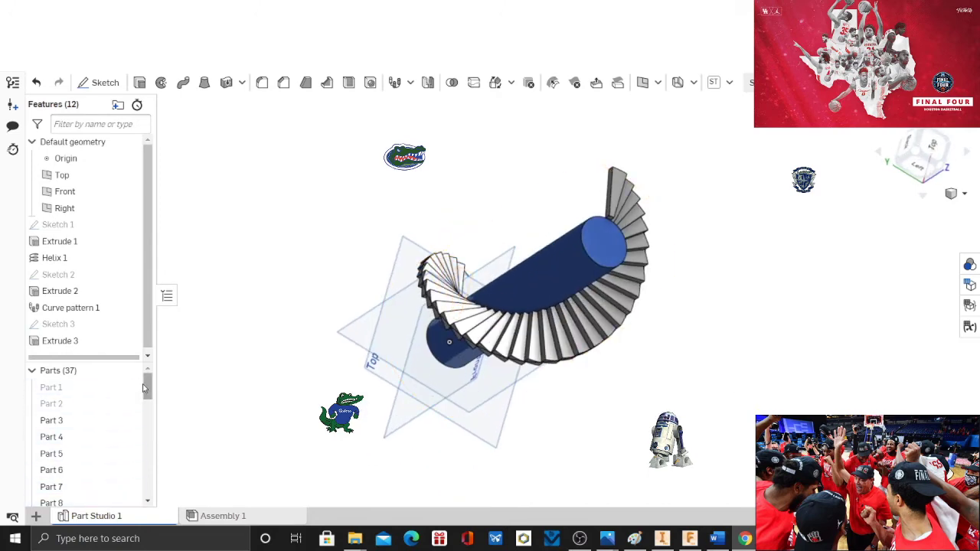
Select the even-numbered step parts, Part 36 down to Part 4, in the Parts list.
drag(149, 387, 148, 480)
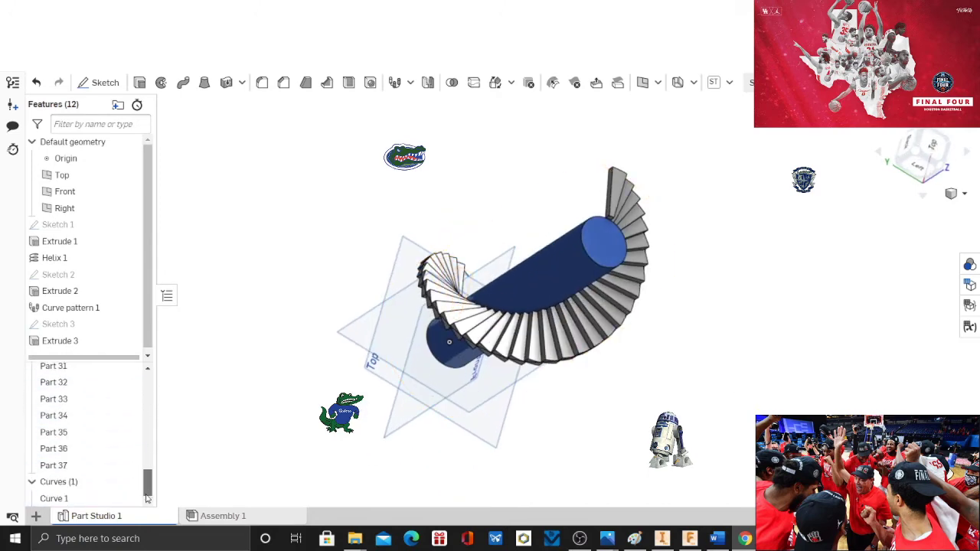
click(65, 451)
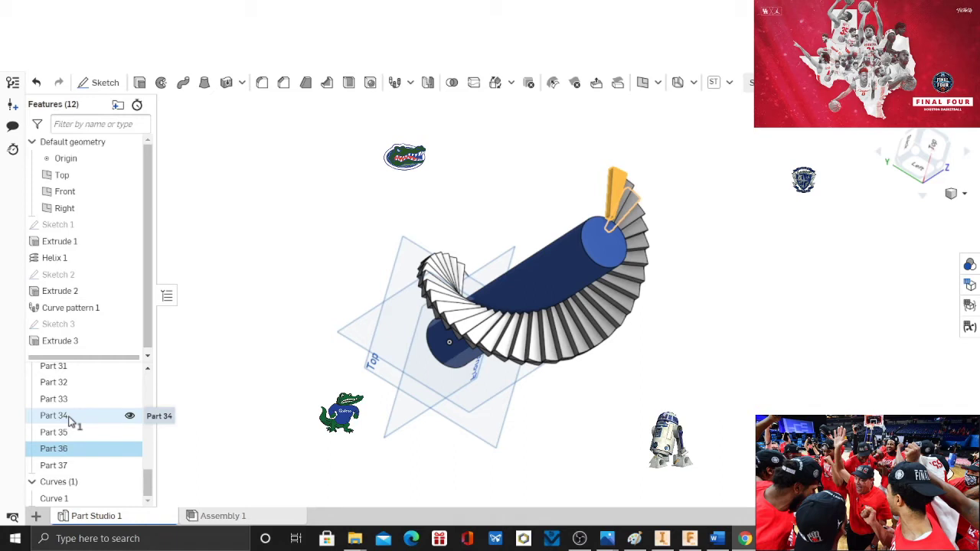
click(69, 417)
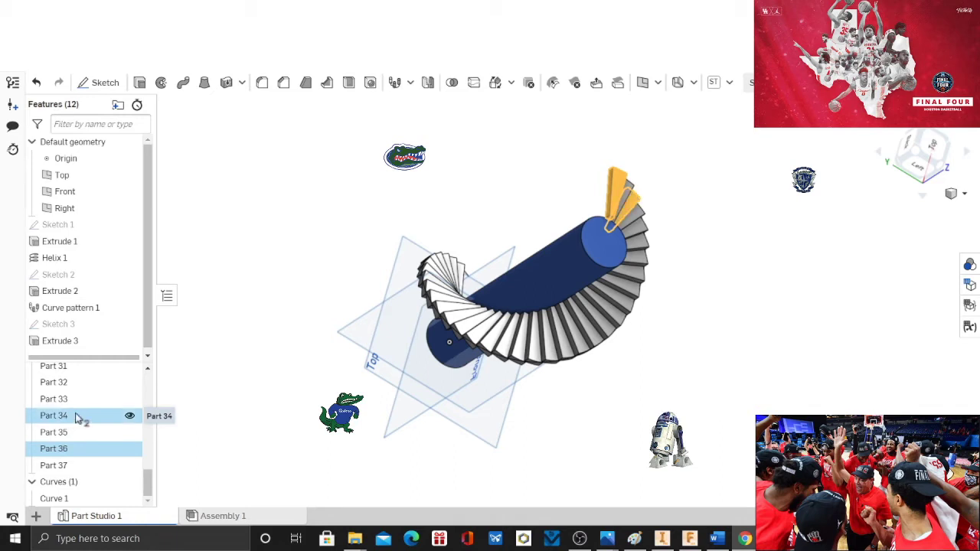
scroll(77, 417, up, 2)
click(72, 447)
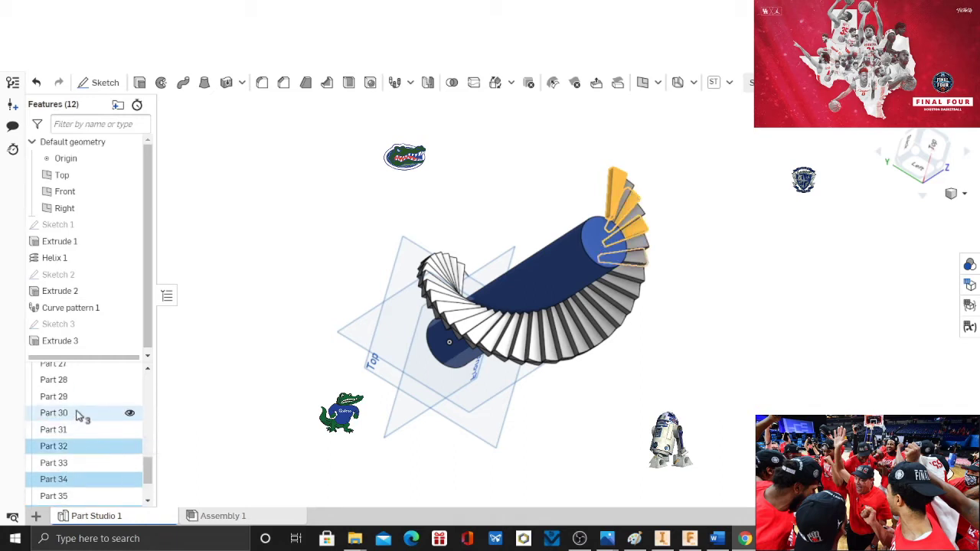
click(77, 413)
click(84, 381)
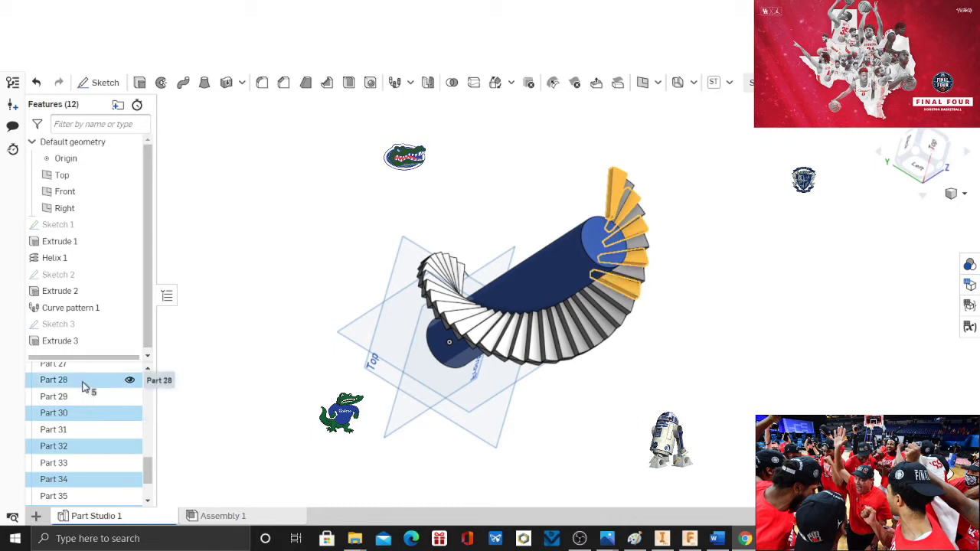
scroll(83, 386, up, 4)
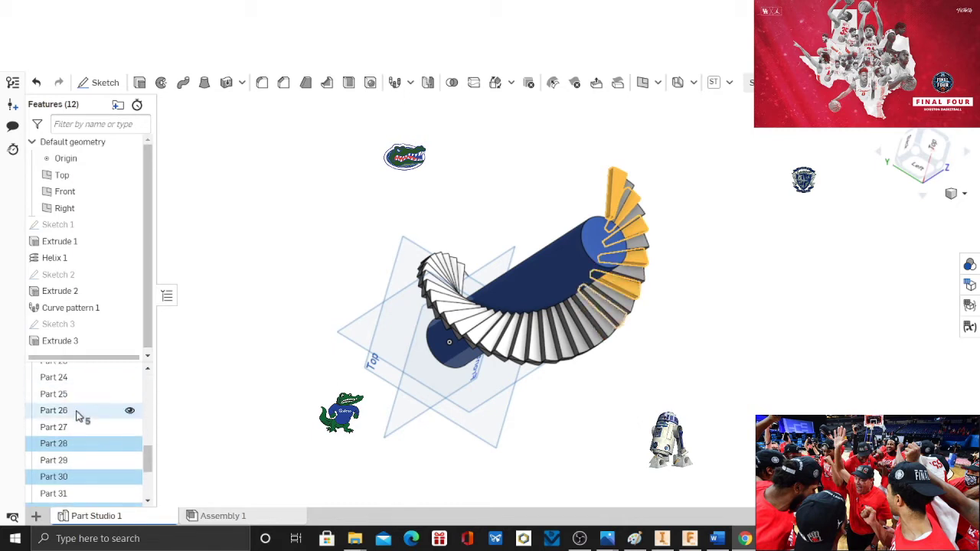
click(77, 411)
scroll(77, 414, up, 4)
click(82, 442)
click(85, 408)
scroll(85, 405, up, 4)
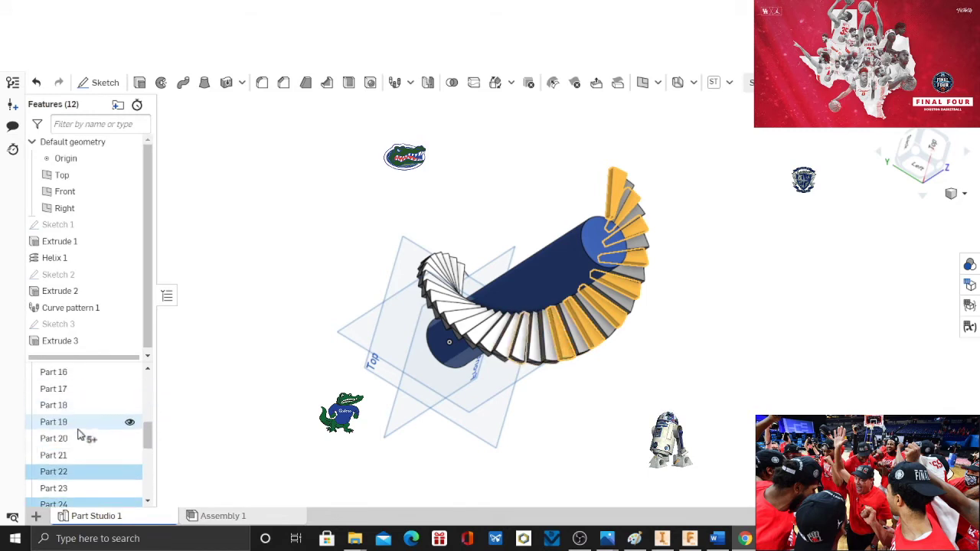
click(81, 441)
click(82, 408)
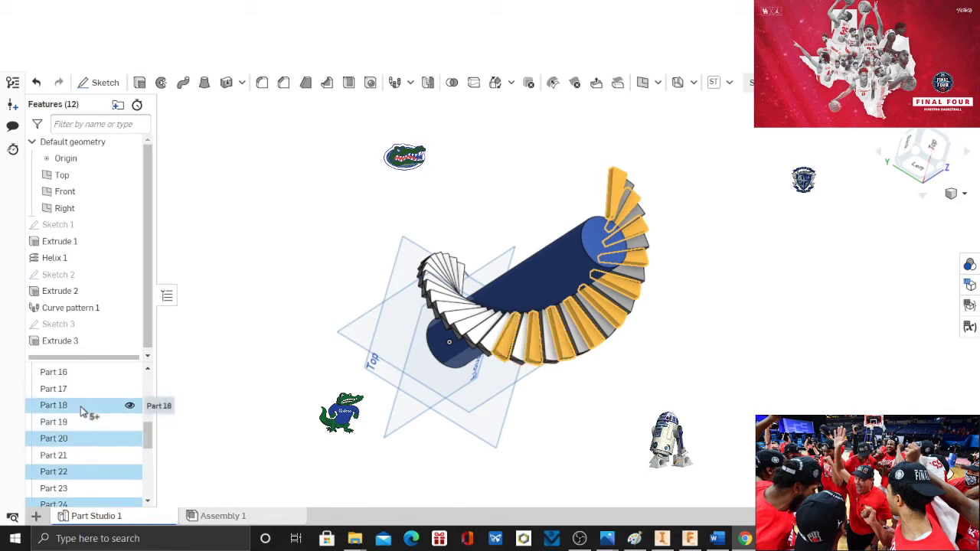
scroll(83, 411, up, 4)
click(81, 439)
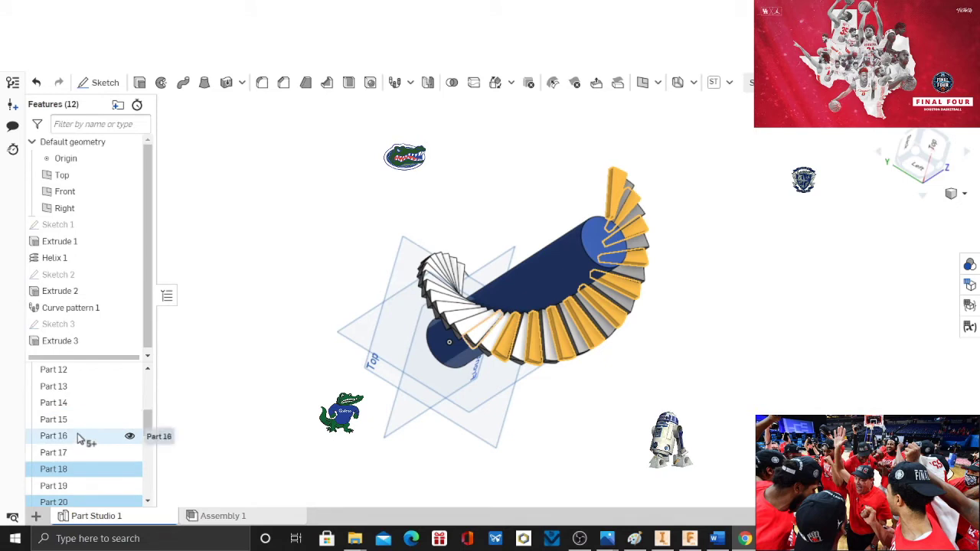
click(84, 405)
scroll(84, 405, up, 4)
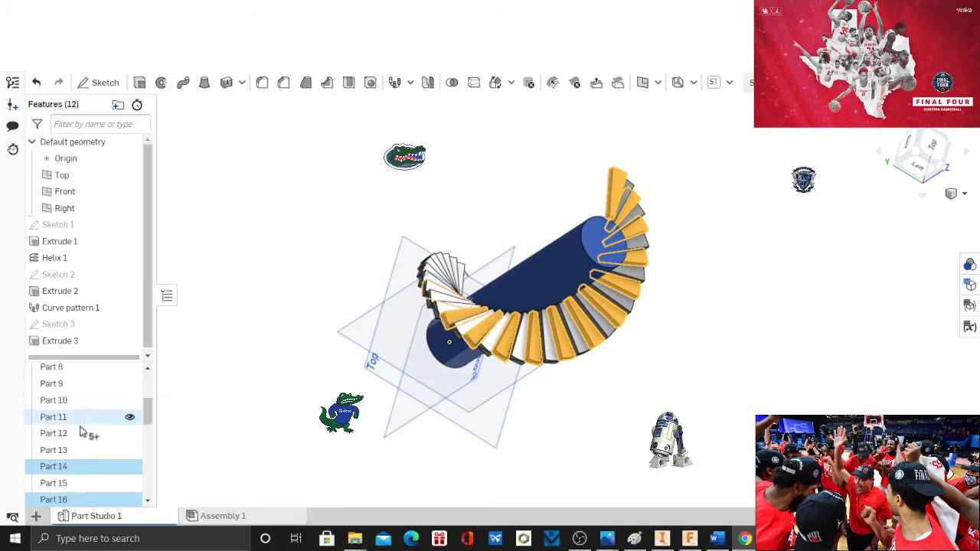
click(80, 436)
click(83, 403)
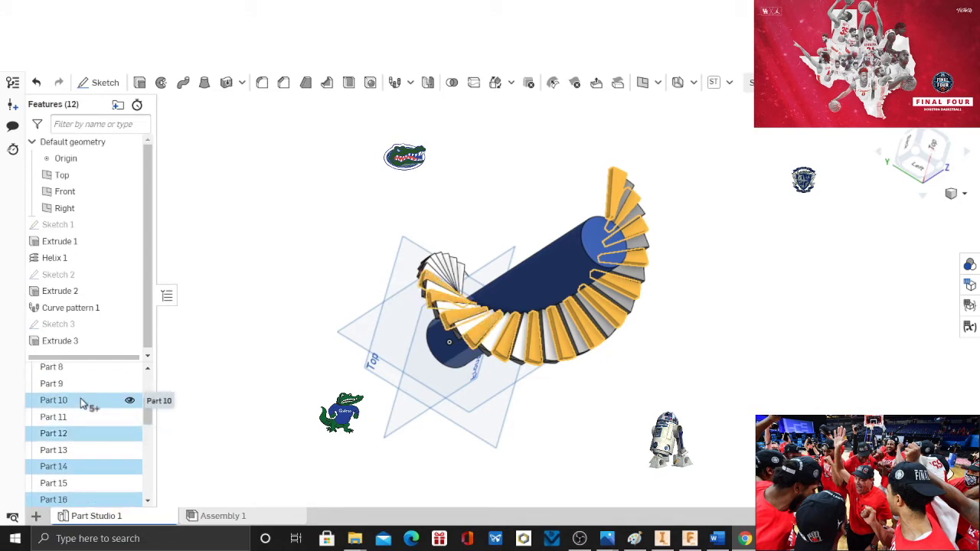
scroll(83, 403, up, 4)
click(82, 431)
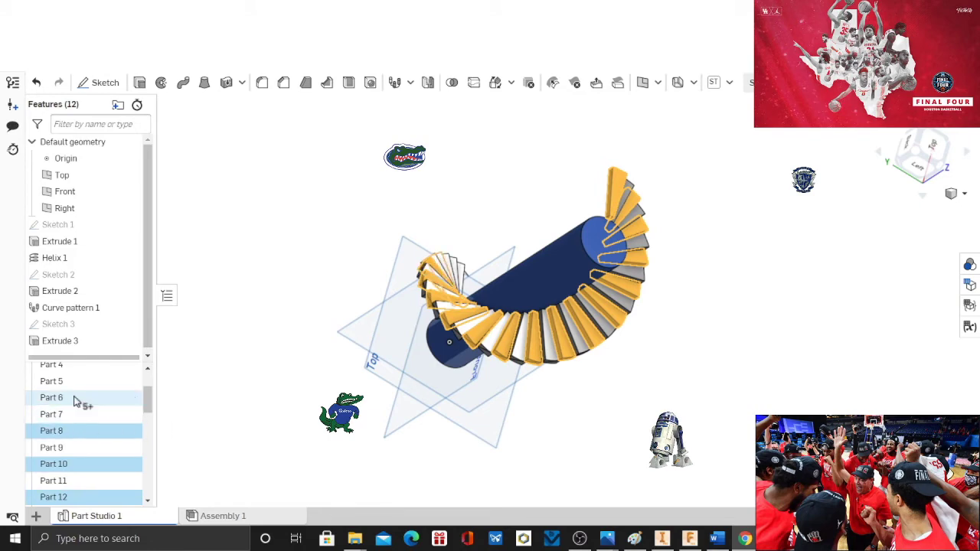
click(75, 400)
scroll(76, 407, up, 4)
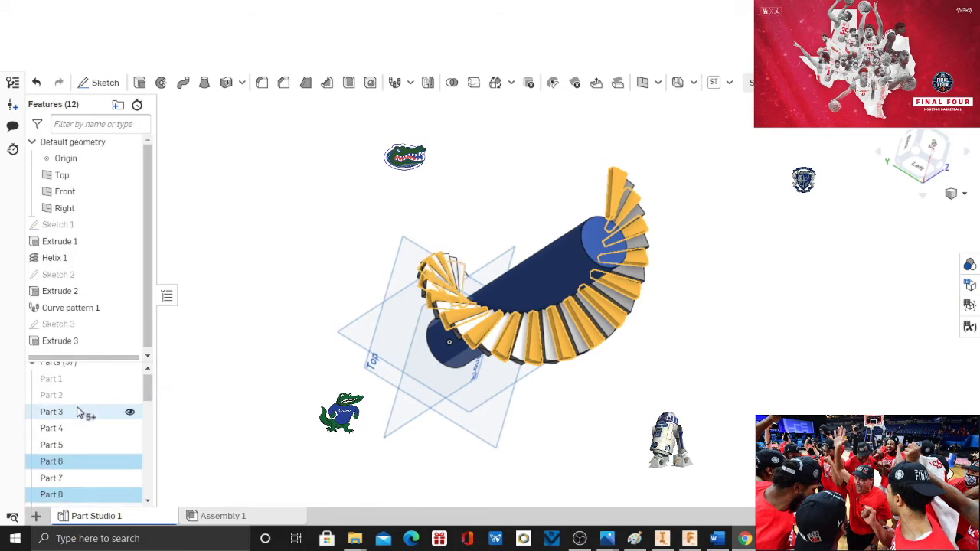
click(74, 432)
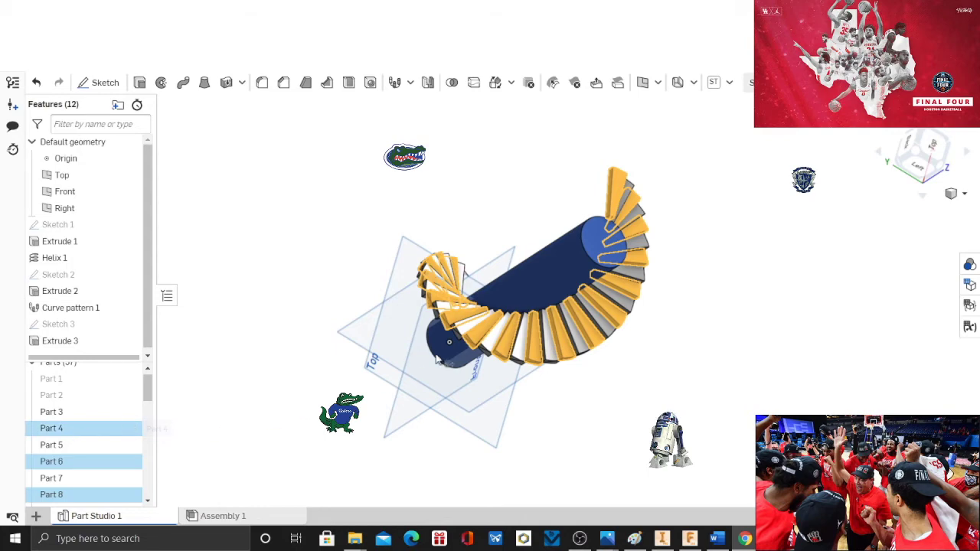
Give one stair step's face a red (FF0000) appearance.
right_click(538, 356)
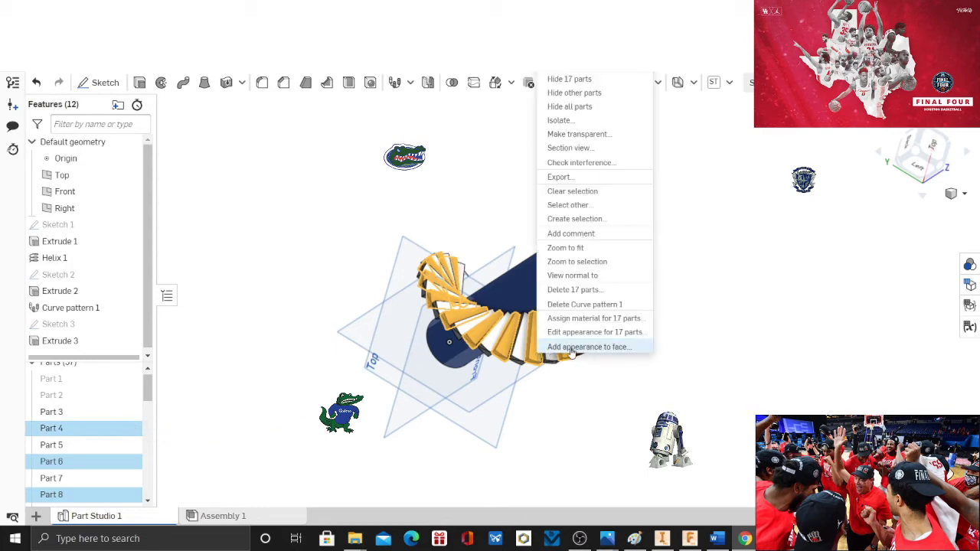
click(582, 397)
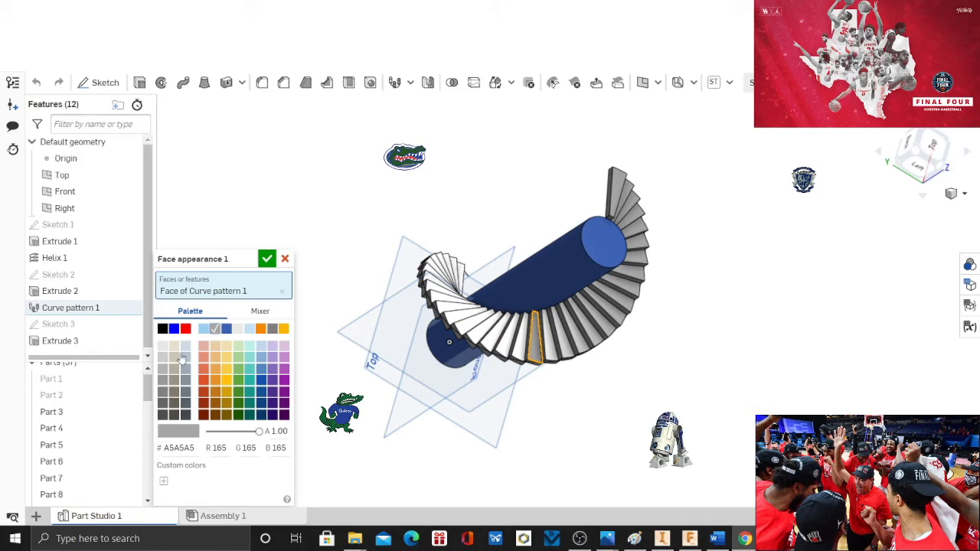
click(185, 329)
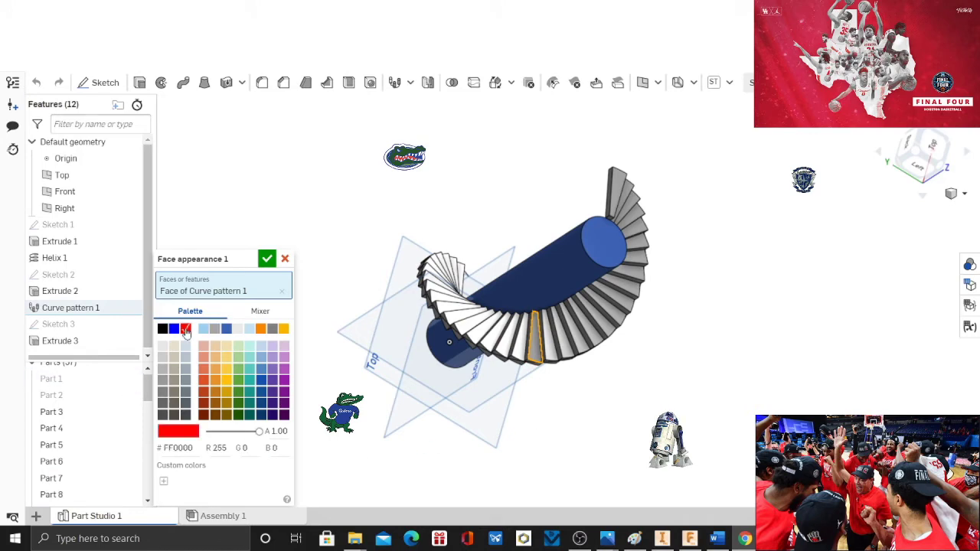
click(267, 259)
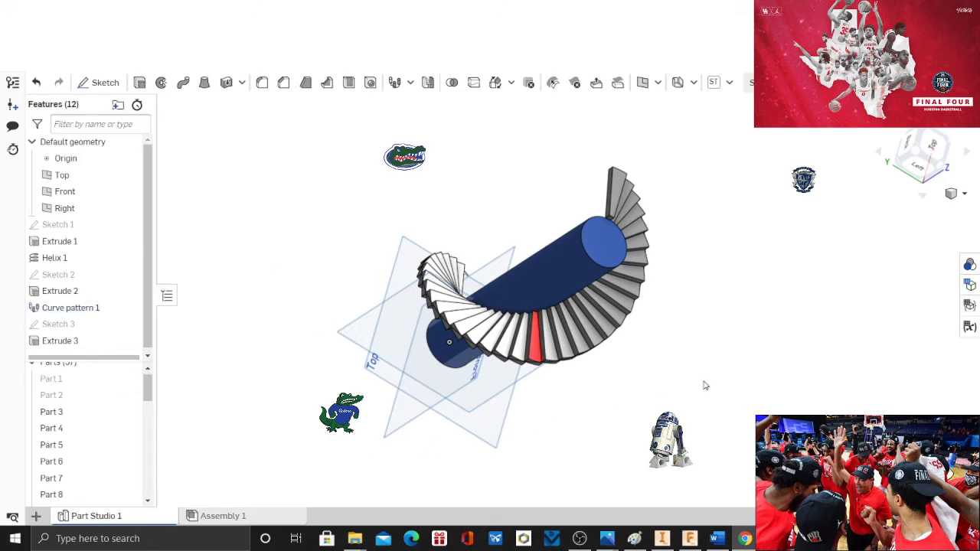
right_drag(704, 385, 700, 381)
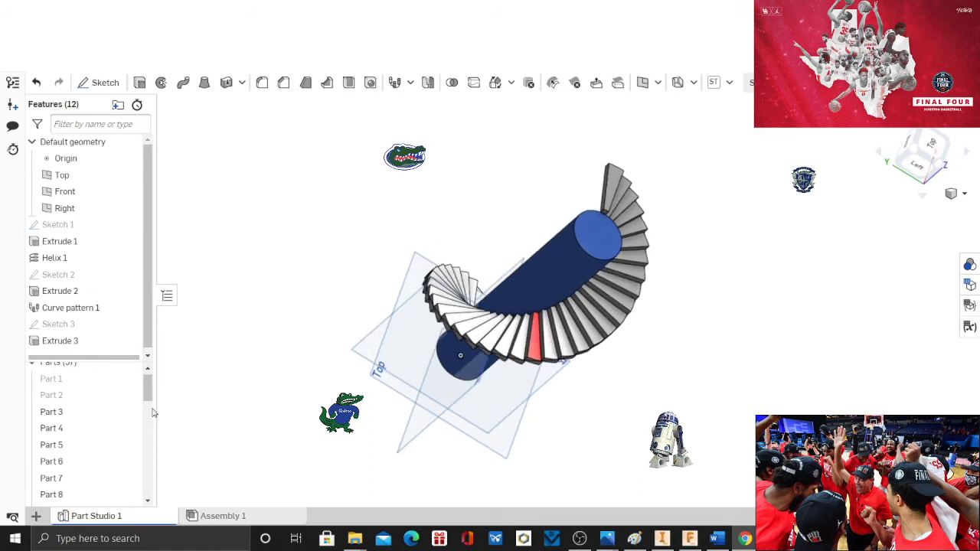
drag(150, 393, 142, 496)
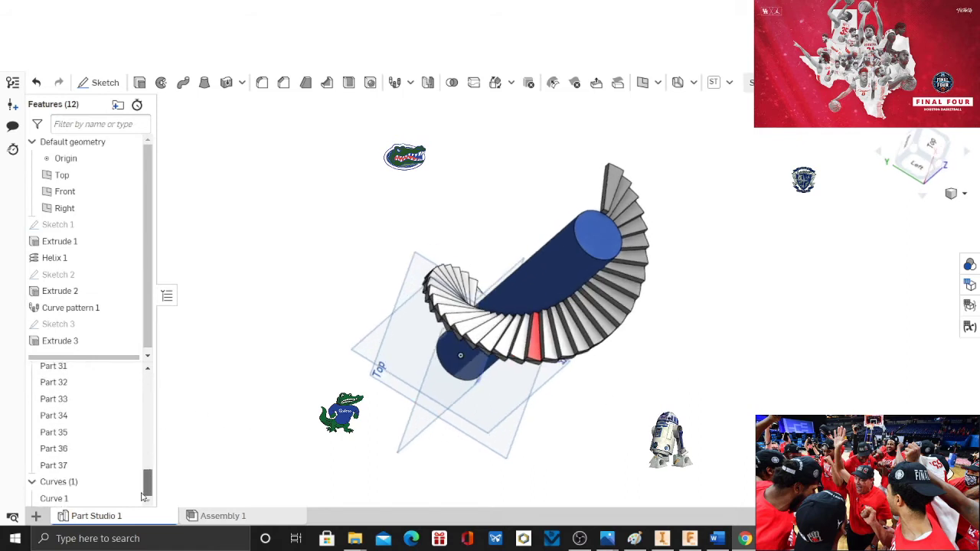
Reselect even-numbered Parts 36 through 4 and briefly check the Appearances panel.
click(65, 452)
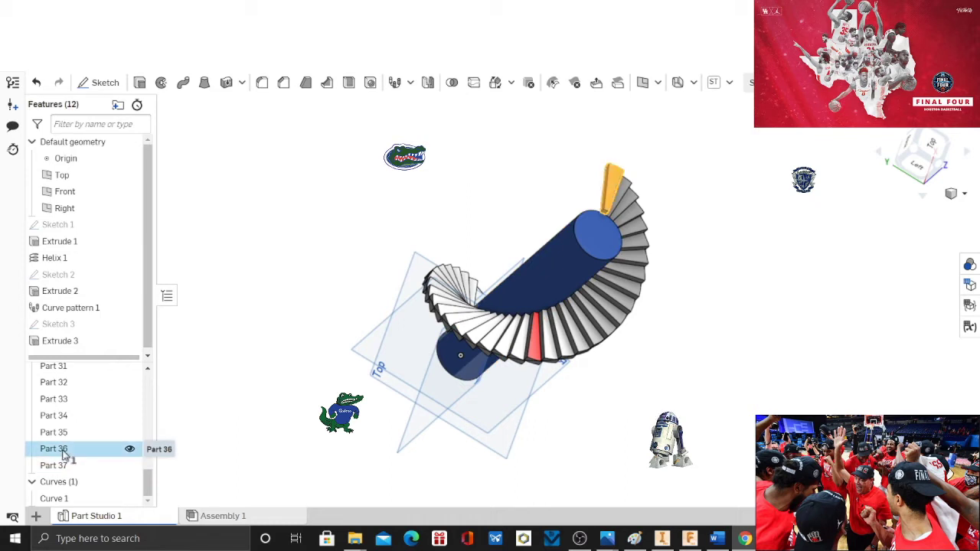
click(66, 416)
click(73, 383)
scroll(74, 390, up, 2)
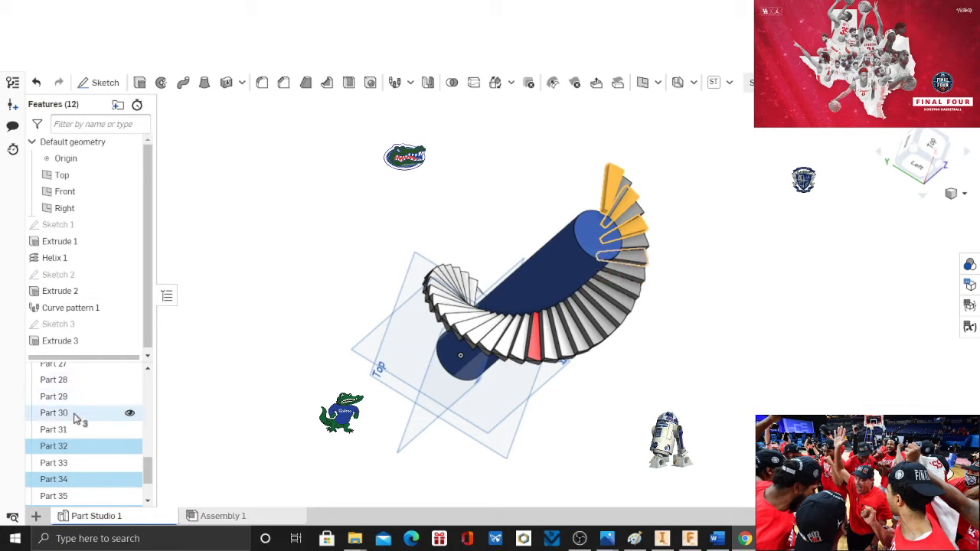
click(75, 415)
scroll(76, 417, up, 2)
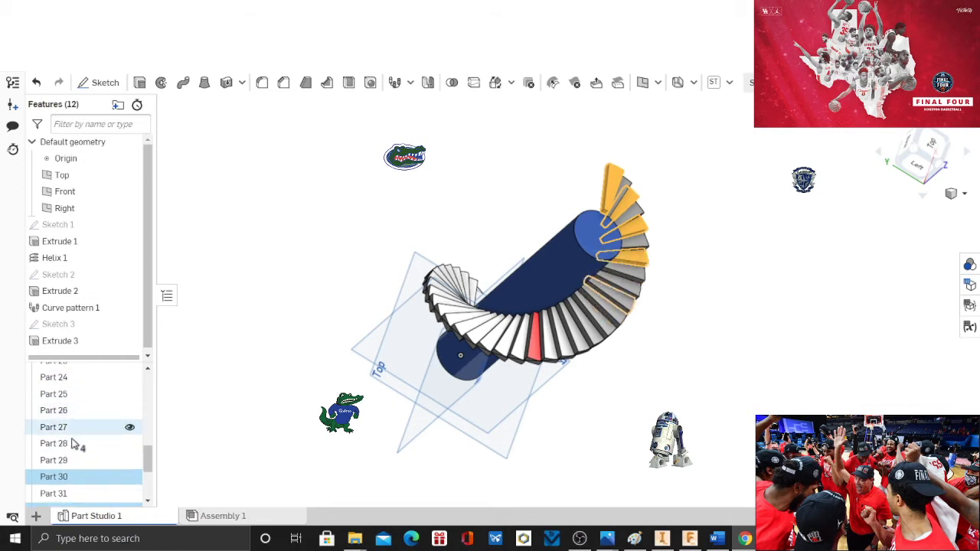
click(73, 444)
click(78, 410)
click(79, 379)
scroll(79, 385, up, 2)
click(76, 412)
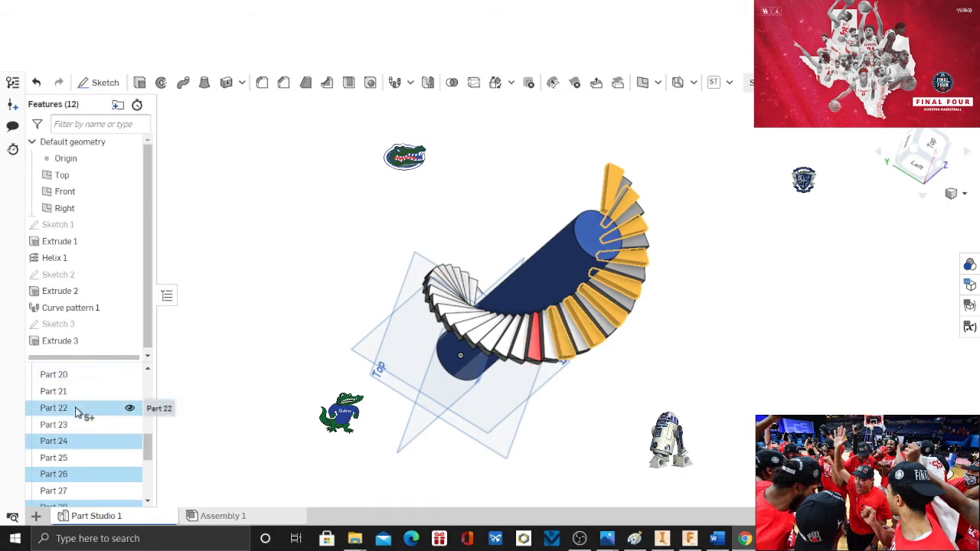
scroll(76, 413, up, 2)
click(79, 439)
click(79, 406)
click(84, 373)
scroll(96, 421, up, 2)
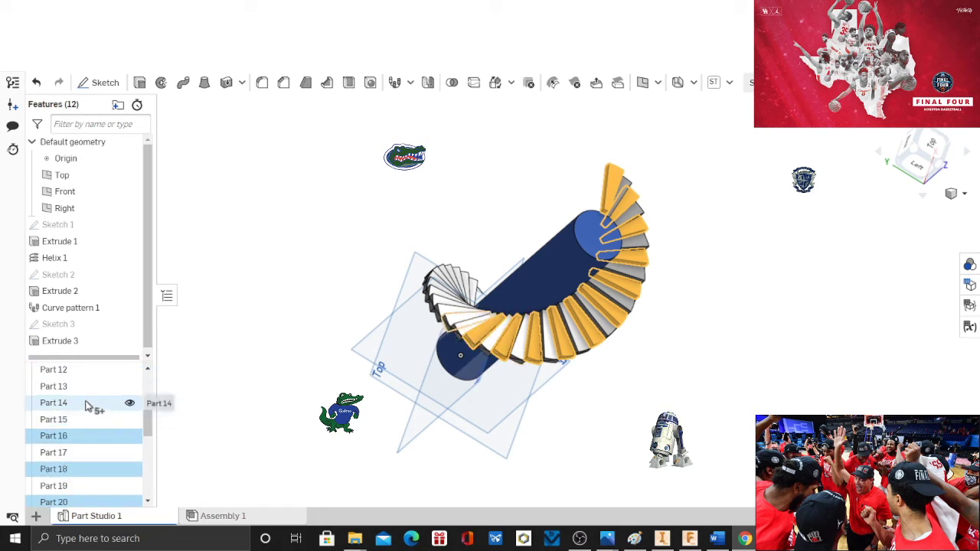
click(88, 403)
scroll(86, 405, up, 2)
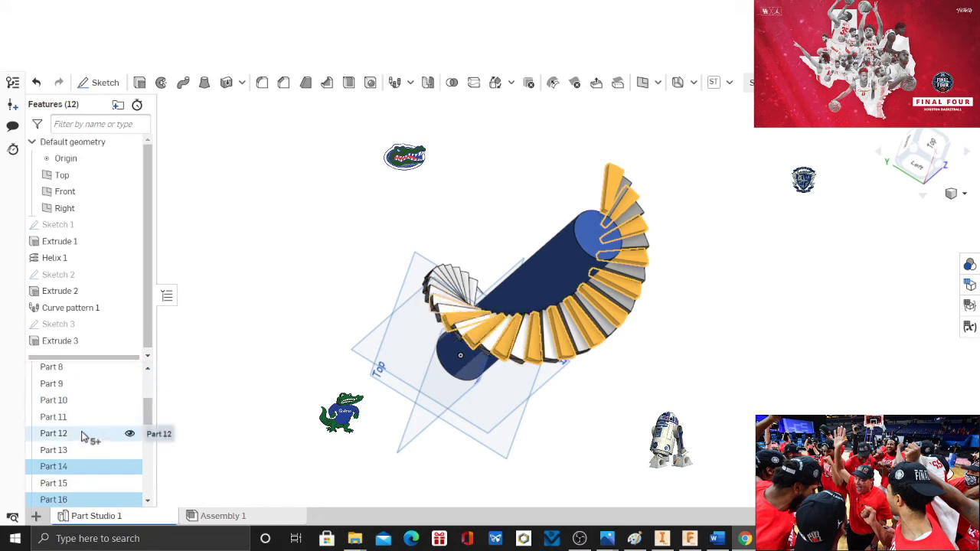
click(84, 434)
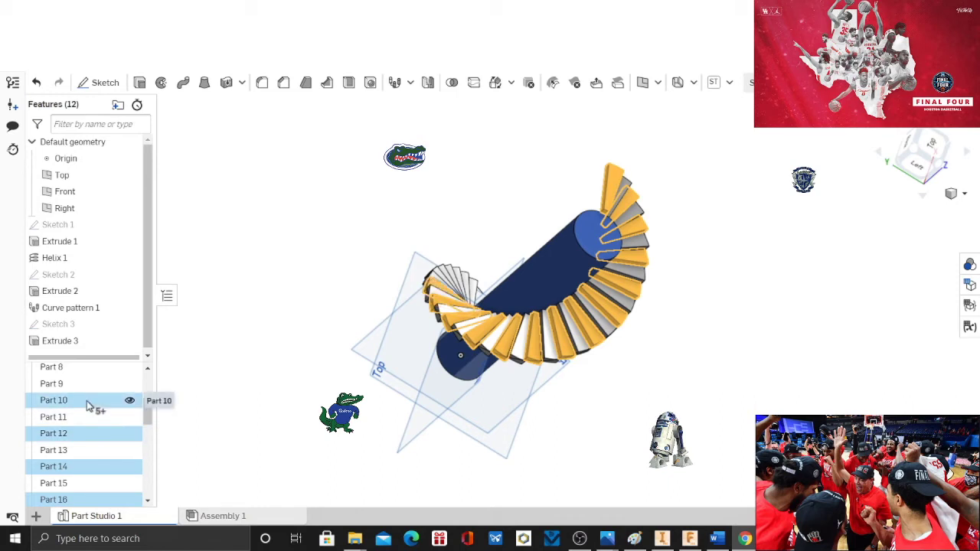
click(90, 402)
scroll(90, 404, up, 2)
click(84, 433)
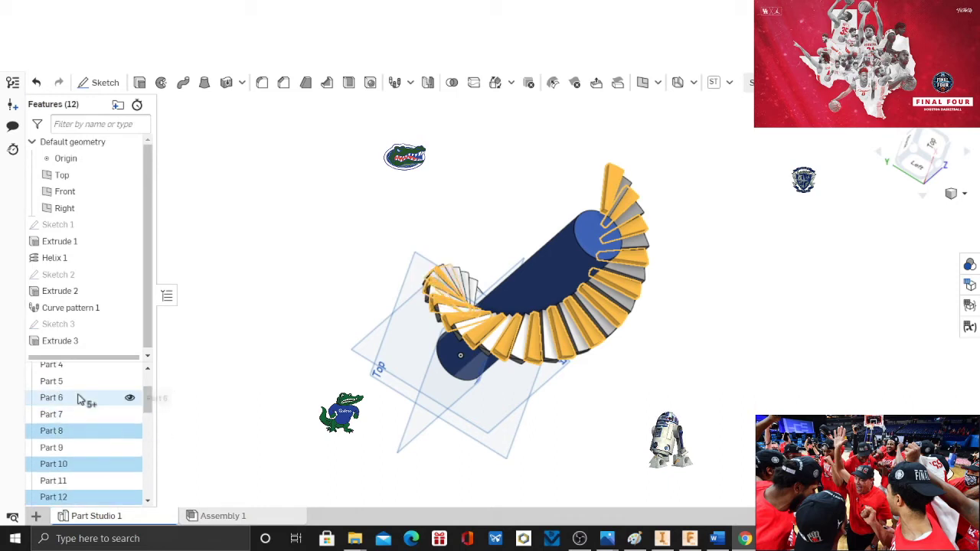
click(81, 398)
scroll(80, 402, up, 2)
click(86, 431)
click(970, 264)
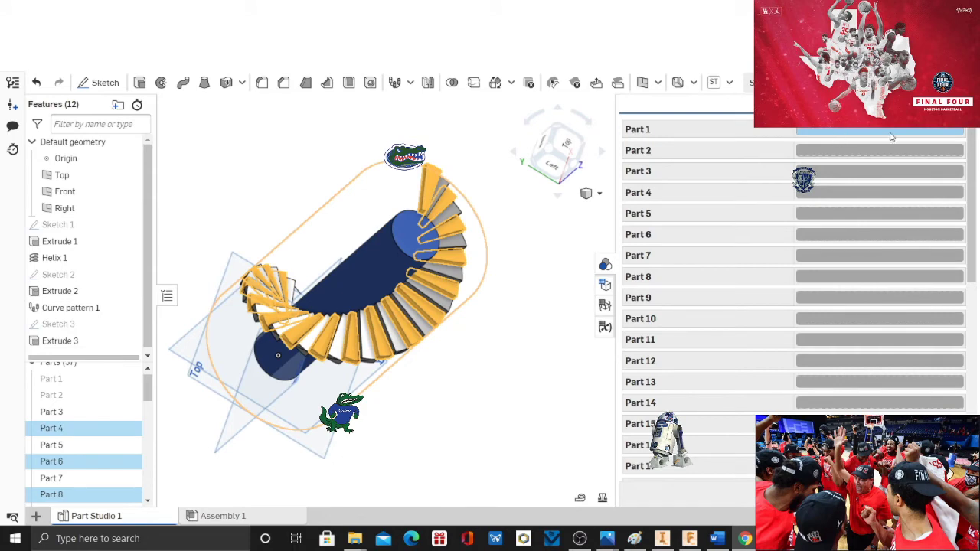
click(604, 264)
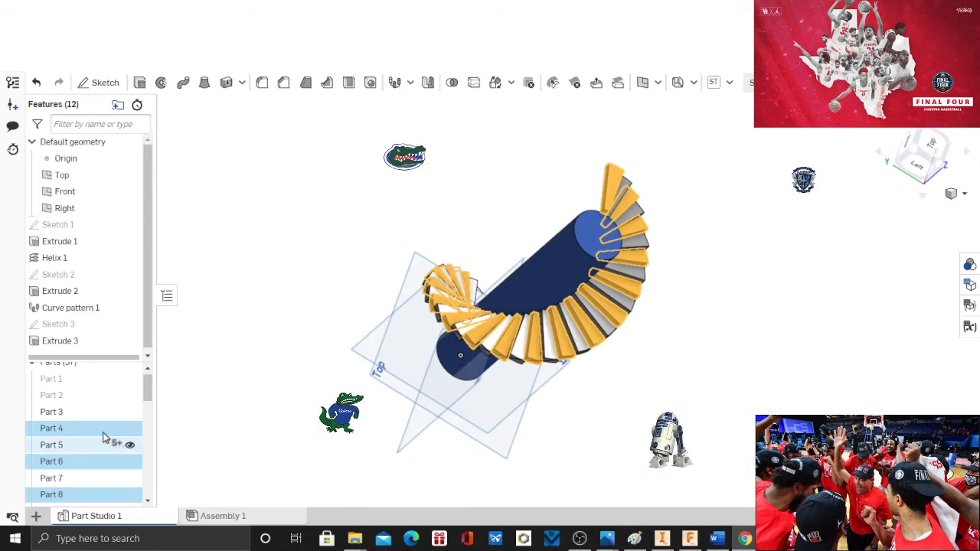
Recolour the 17 selected stair steps blue (0000FF).
right_click(98, 431)
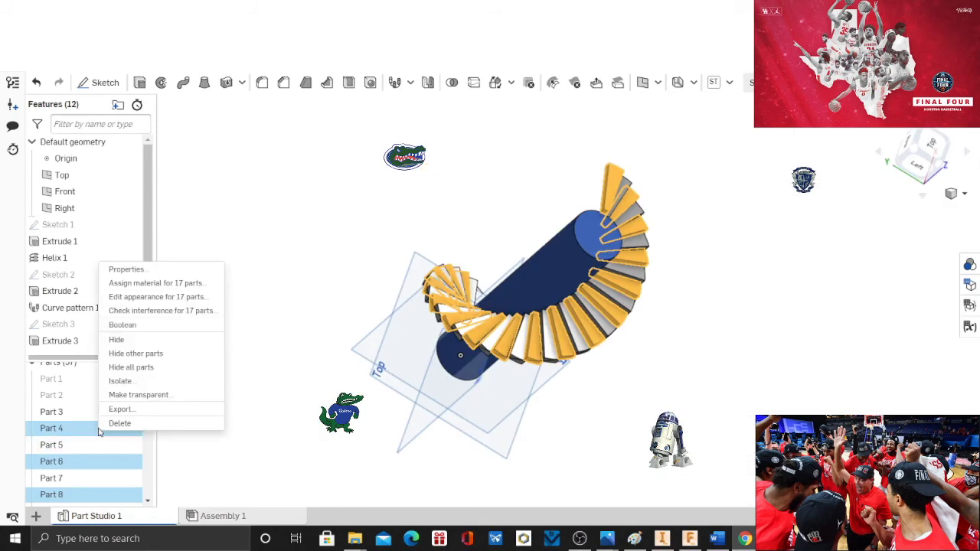
click(167, 297)
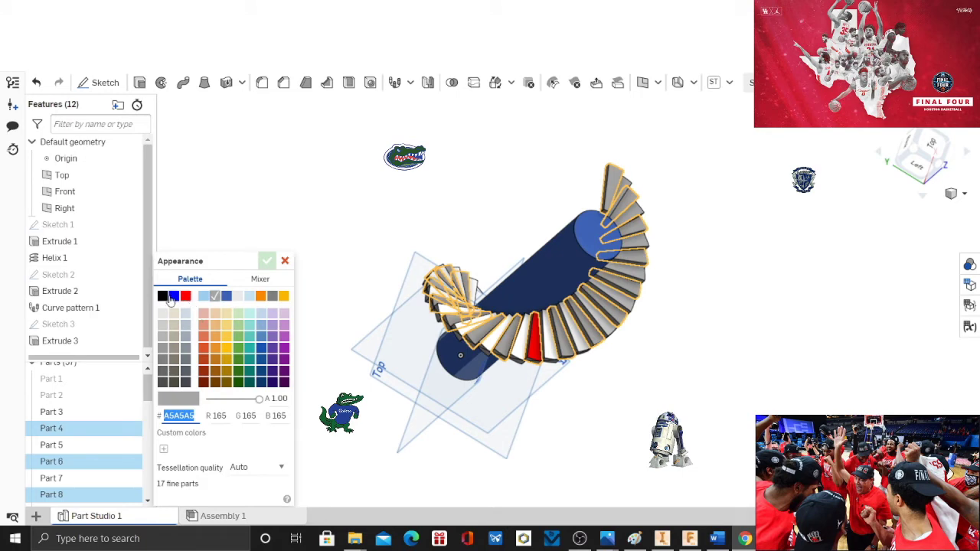
click(175, 296)
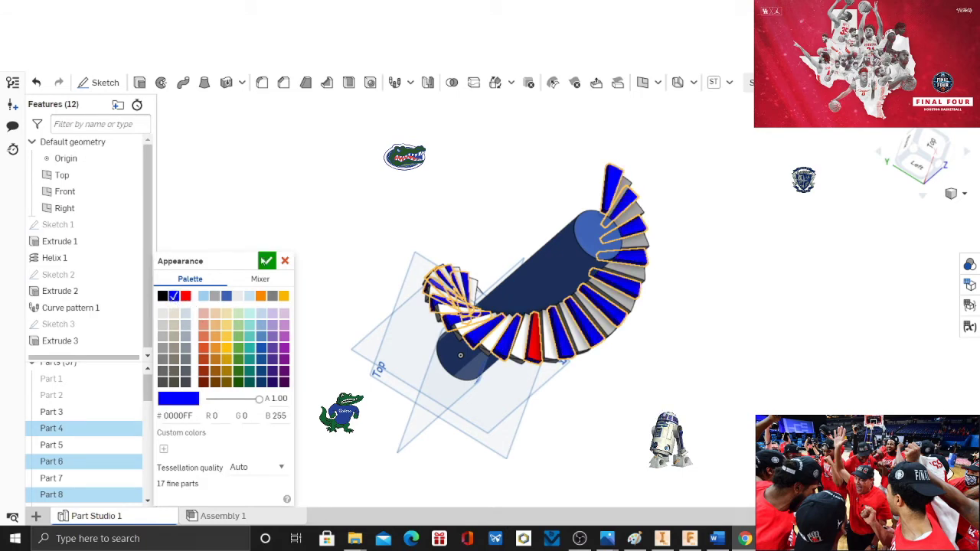
click(268, 261)
mouse_move(840, 319)
right_down()
mouse_move(827, 328)
mouse_move(864, 344)
mouse_move(820, 332)
mouse_move(842, 330)
mouse_move(831, 328)
right_up()
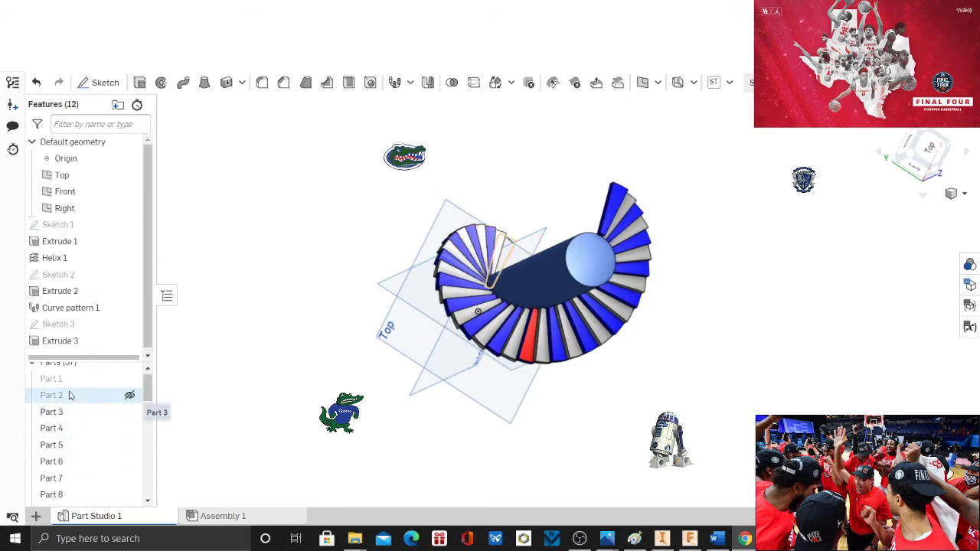
Select the odd-numbered step parts from Part 35 down to Part 3.
scroll(100, 426, down, 8)
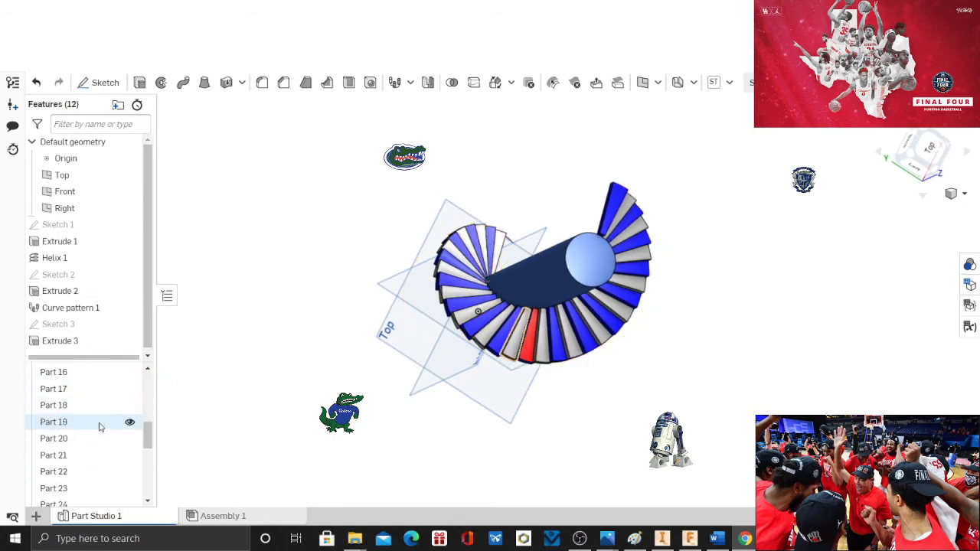
scroll(100, 427, down, 3)
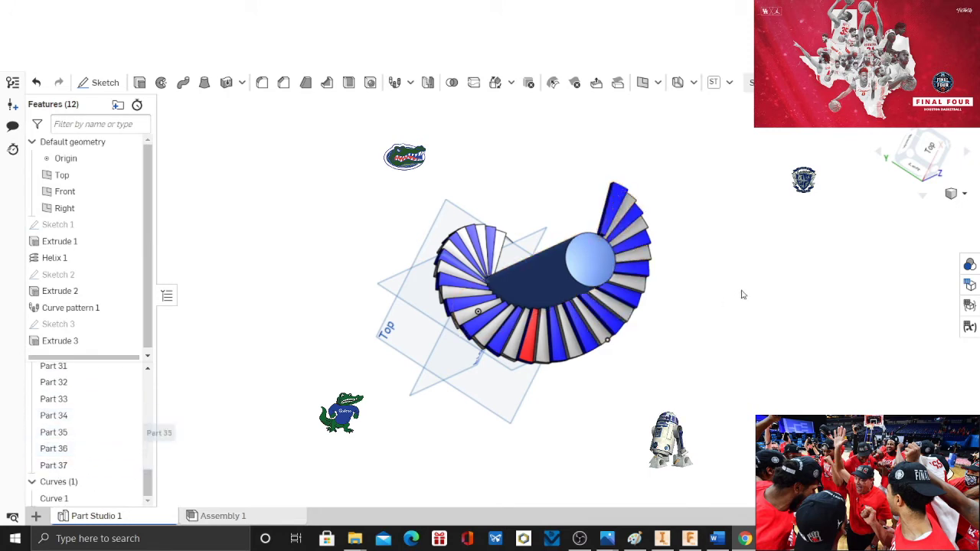
scroll(742, 268, up, 3)
right_drag(753, 269, 790, 273)
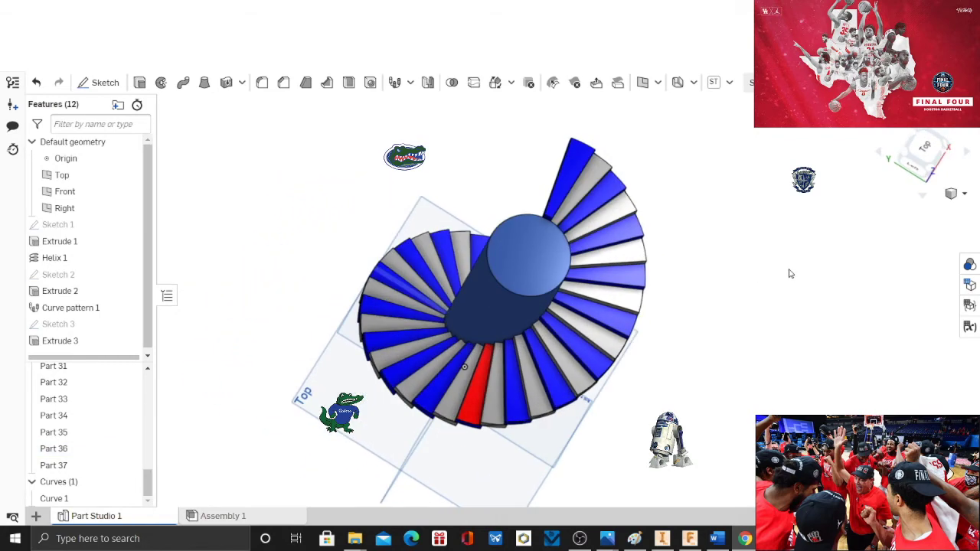
click(79, 437)
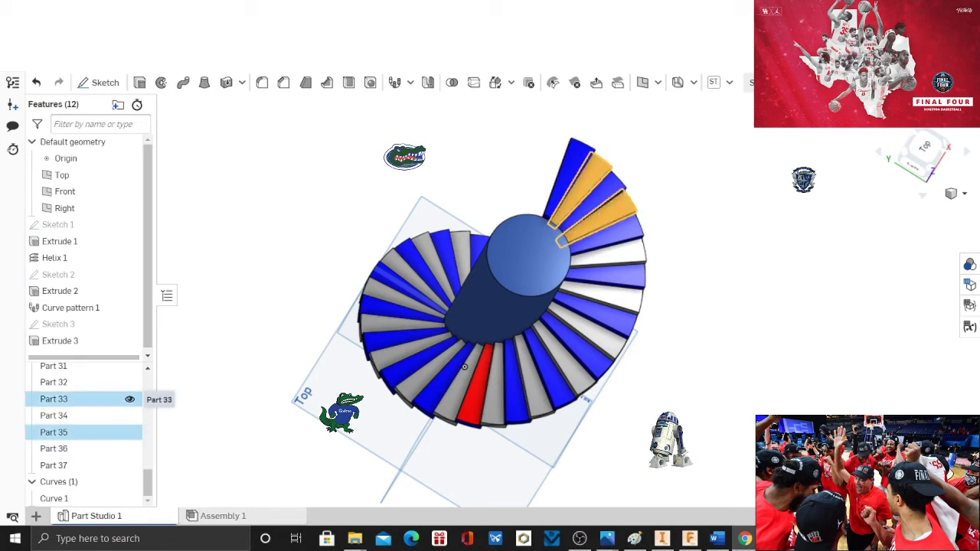
scroll(81, 401, up, 2)
ctrl+click(80, 430)
ctrl+click(82, 396)
scroll(83, 401, up, 2)
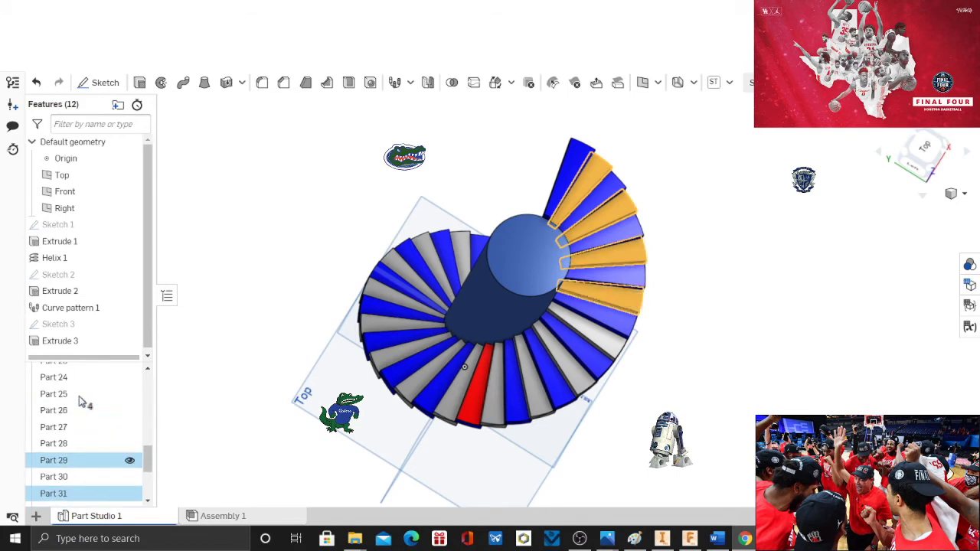
ctrl+click(84, 428)
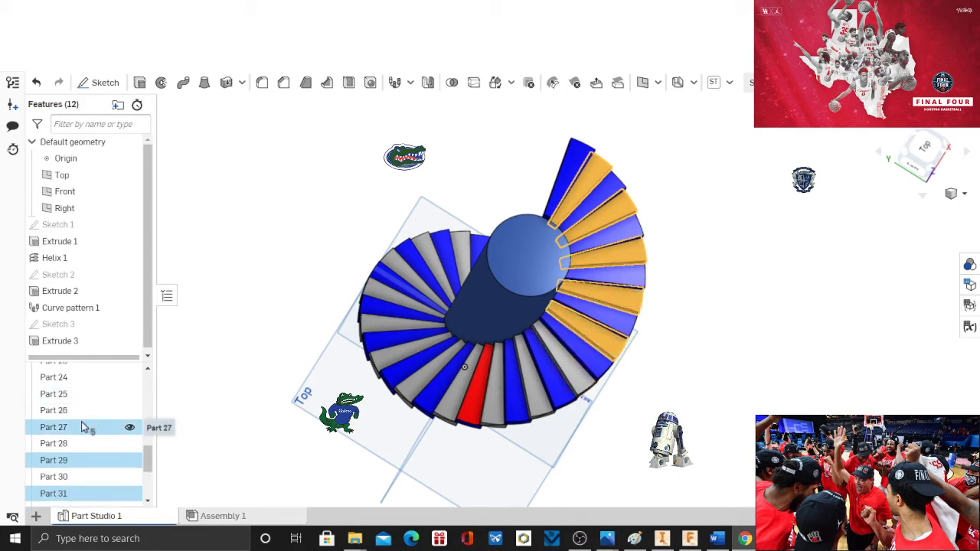
ctrl+click(84, 395)
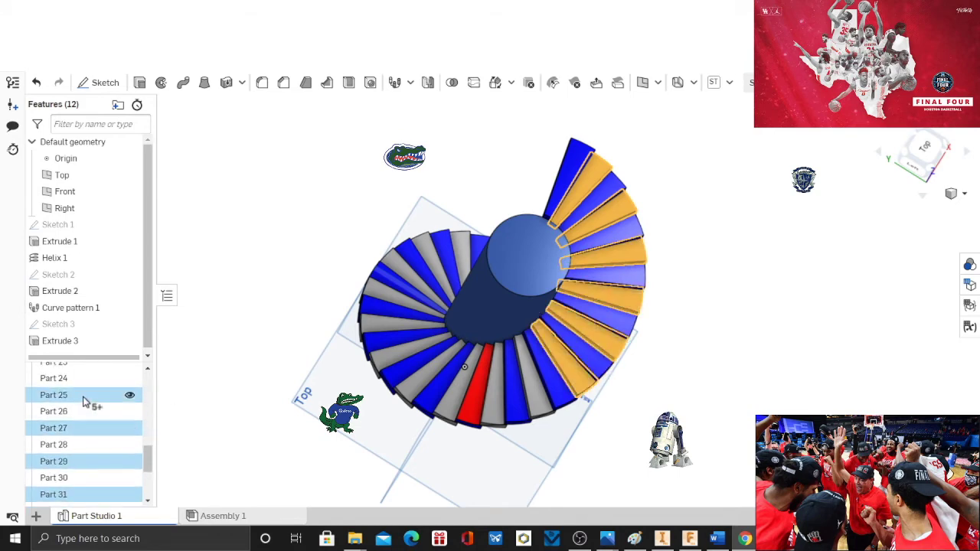
scroll(84, 401, up, 3)
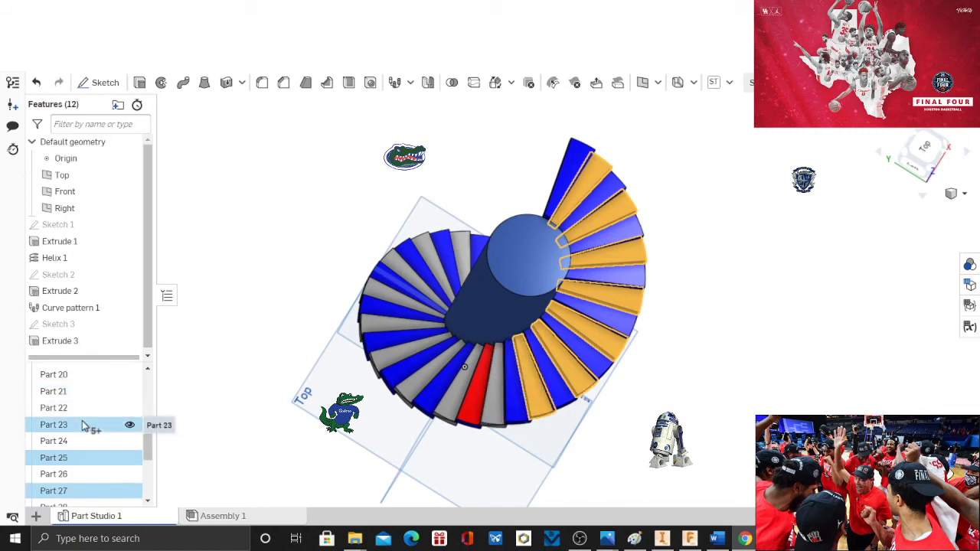
ctrl+click(84, 426)
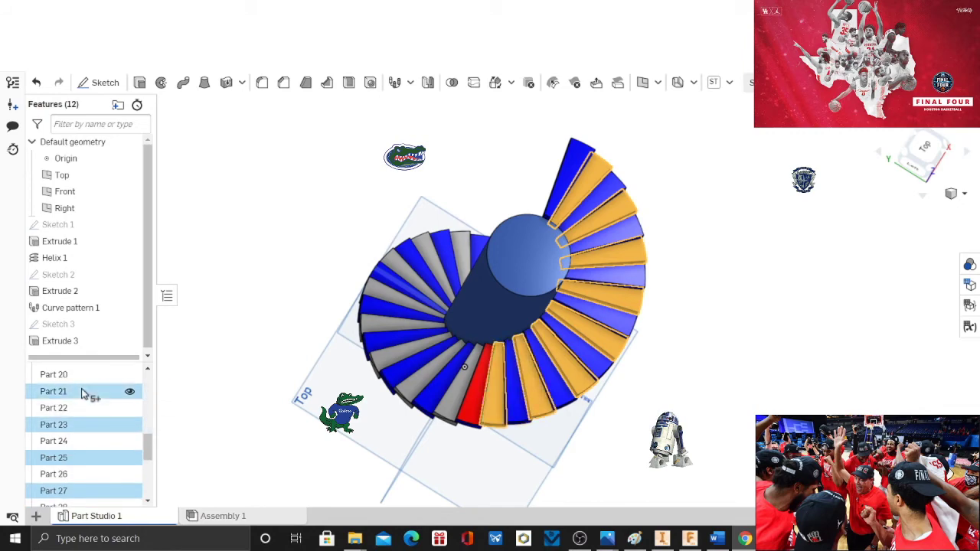
scroll(84, 393, up, 3)
ctrl+click(84, 421)
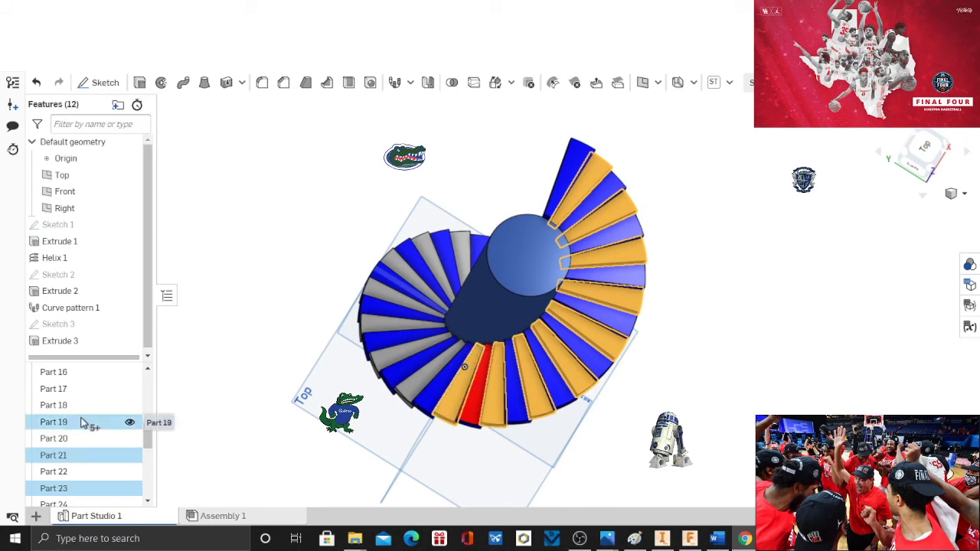
ctrl+click(83, 389)
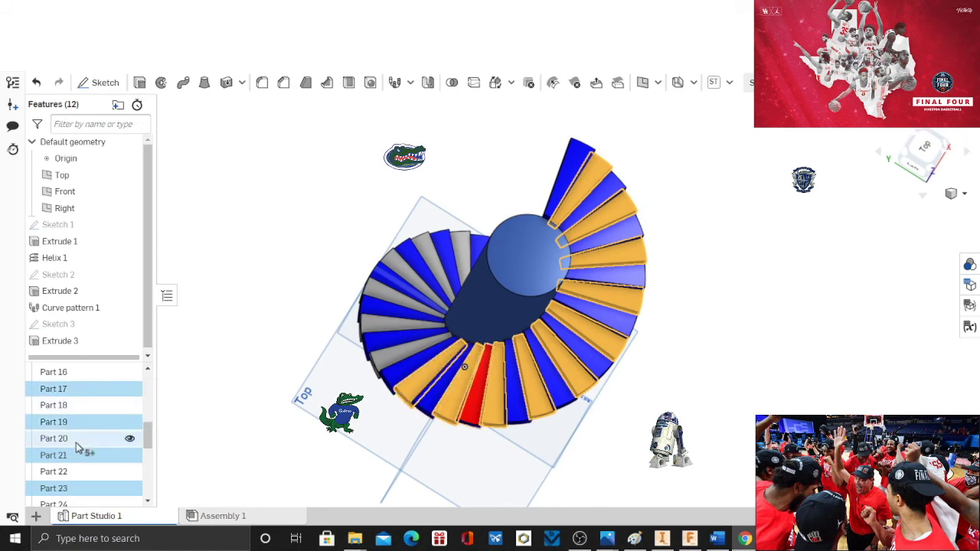
scroll(79, 448, up, 3)
ctrl+click(80, 422)
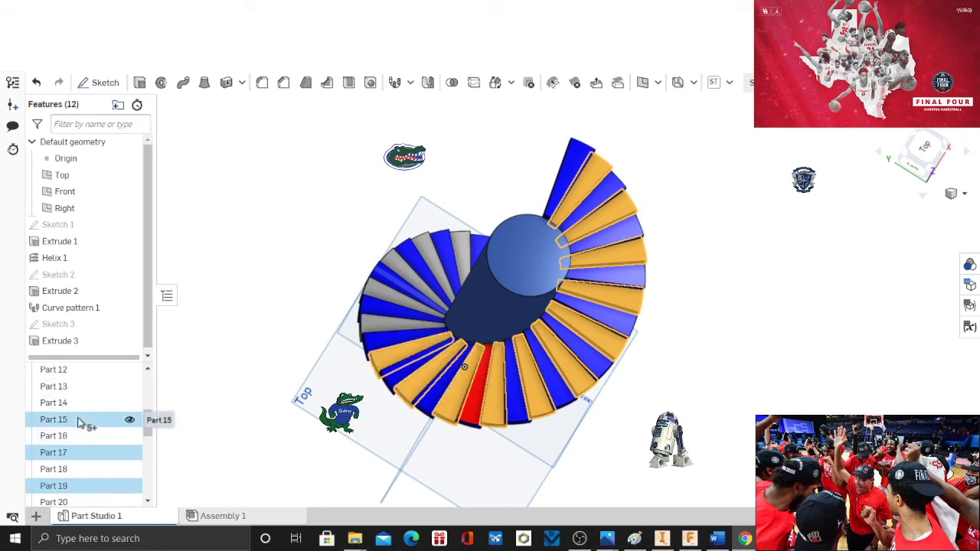
ctrl+click(80, 388)
scroll(79, 394, up, 1)
scroll(80, 393, up, 1)
ctrl+click(79, 418)
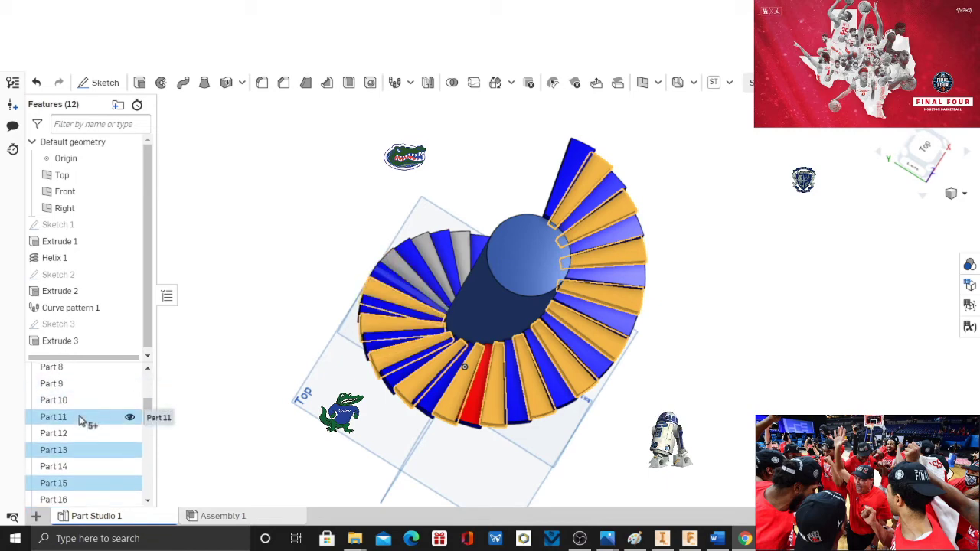
scroll(80, 418, up, 2)
ctrl+click(83, 448)
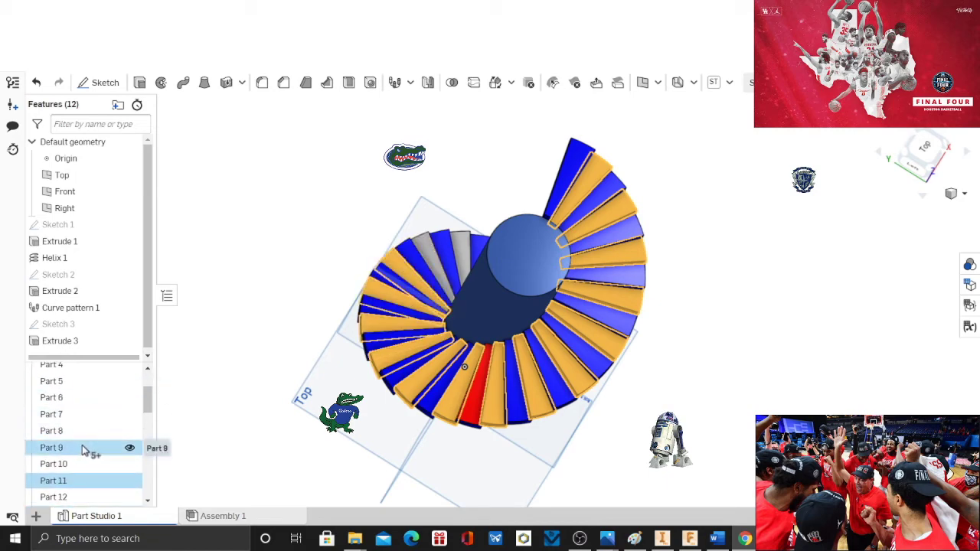
ctrl+click(77, 415)
scroll(77, 417, up, 2)
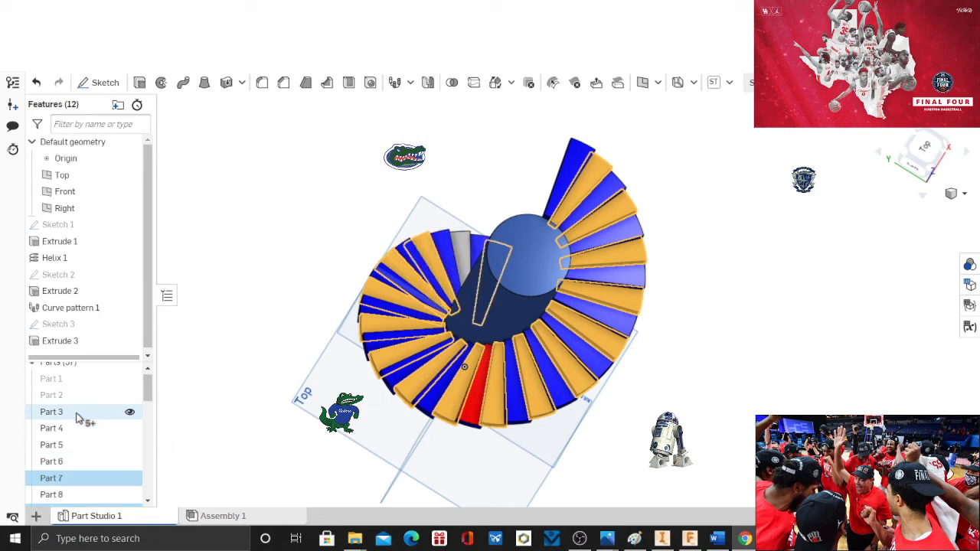
ctrl+click(79, 445)
ctrl+click(83, 413)
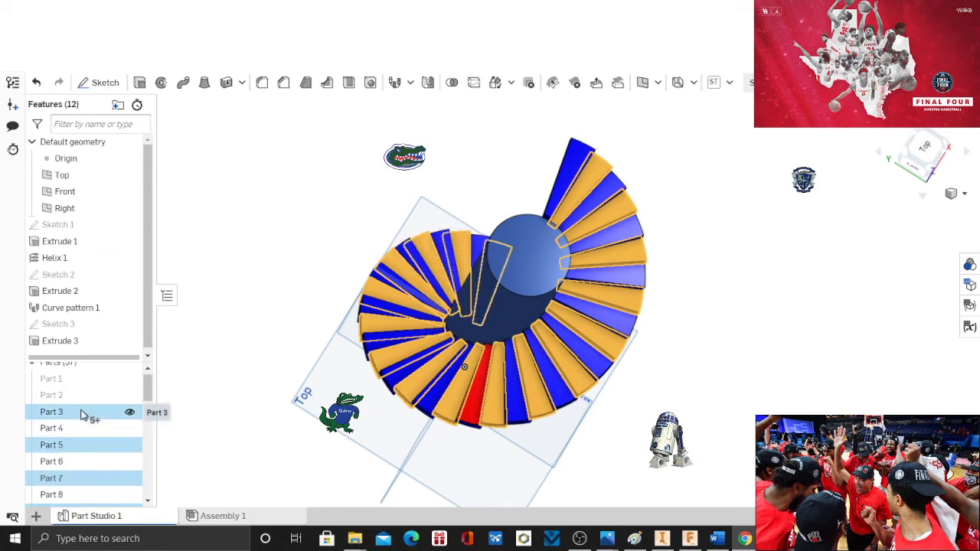
Colour the 17 selected alternating steps purple (981FAC).
right_click(83, 415)
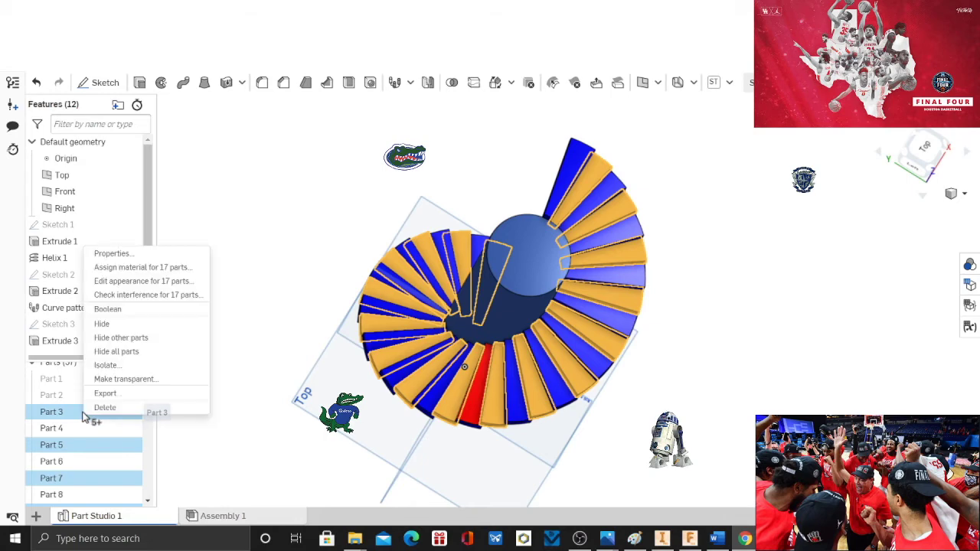
click(152, 282)
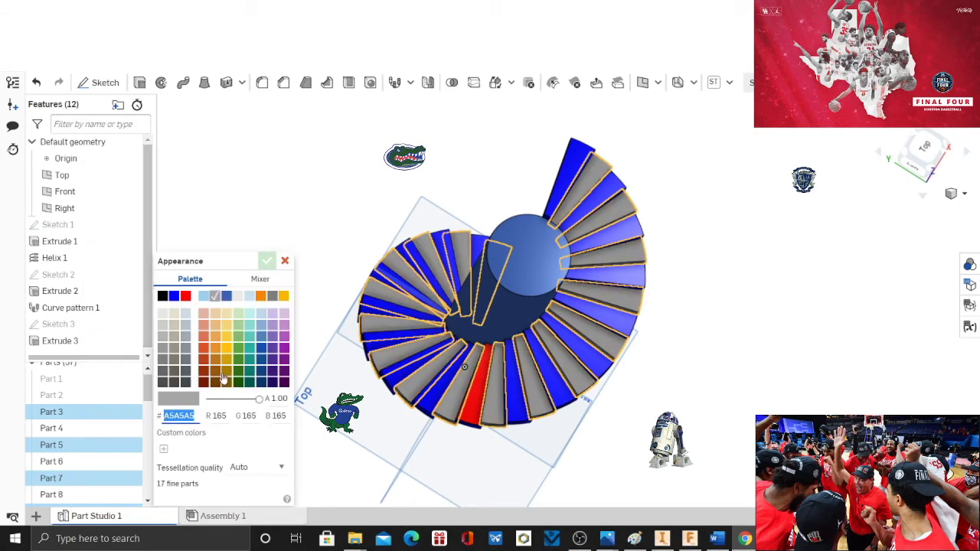
click(284, 351)
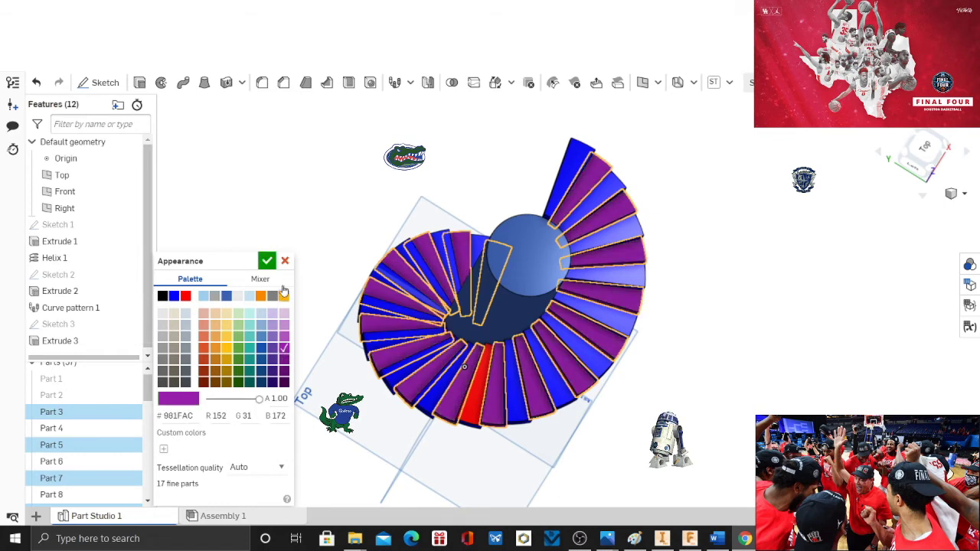
click(266, 261)
right_drag(711, 385, 743, 389)
Colour the central column, Part 37, green (488C29).
click(493, 300)
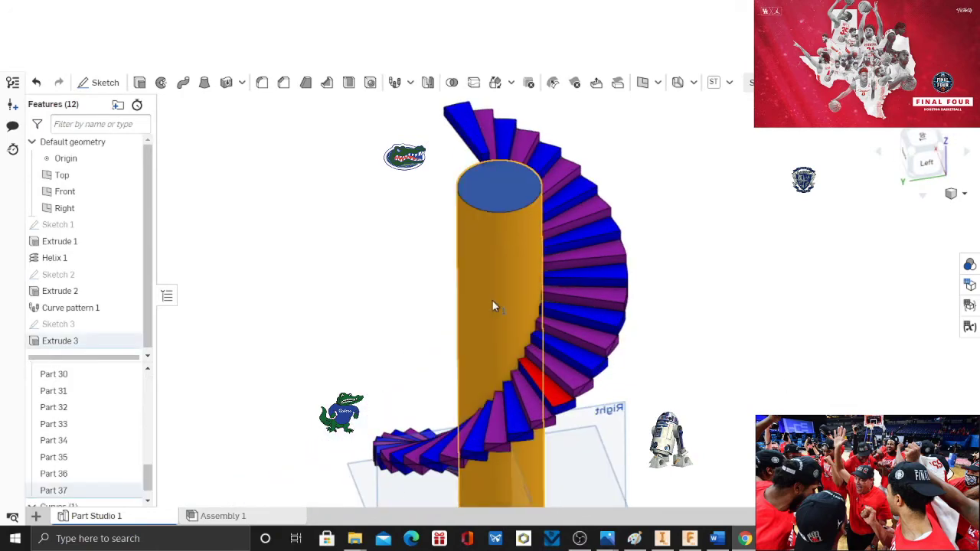
right_click(492, 301)
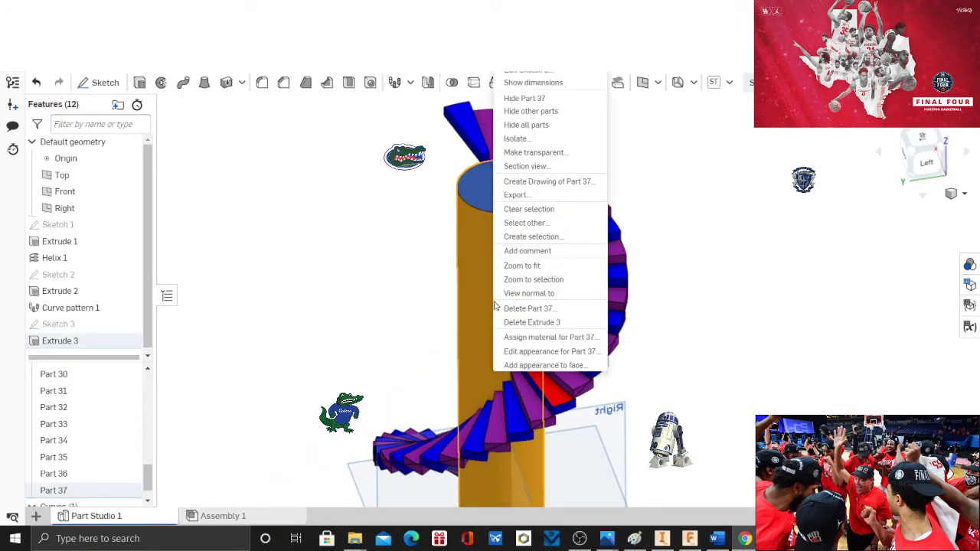
click(508, 350)
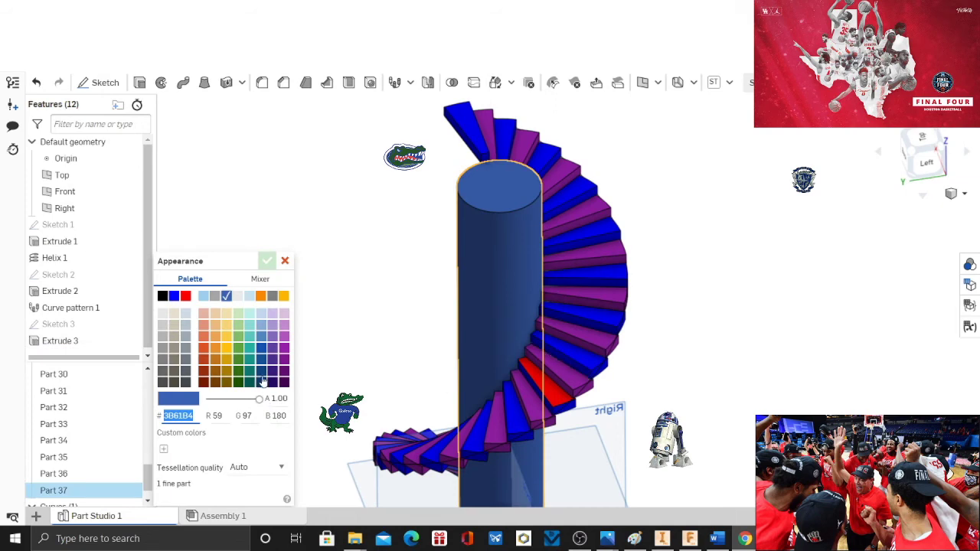
click(239, 361)
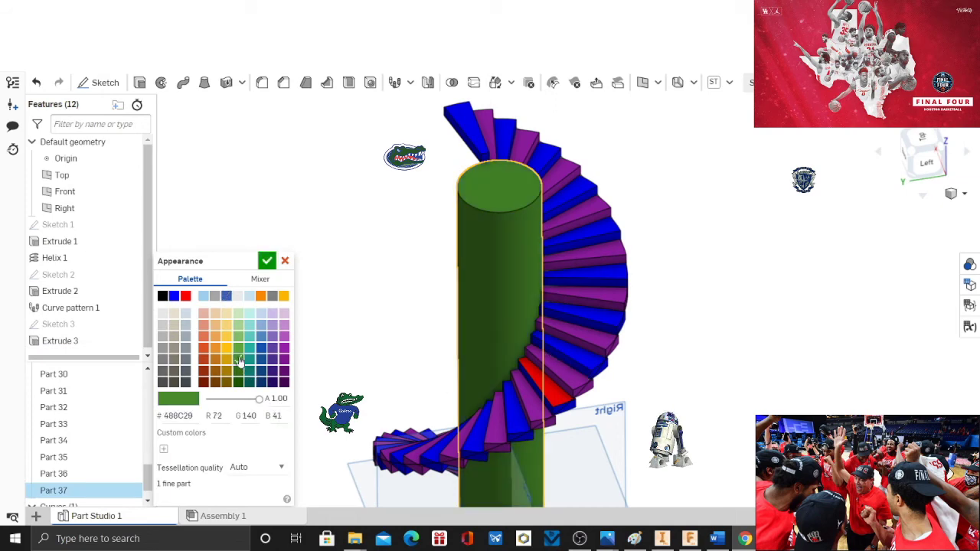
click(267, 262)
scroll(688, 312, down, 3)
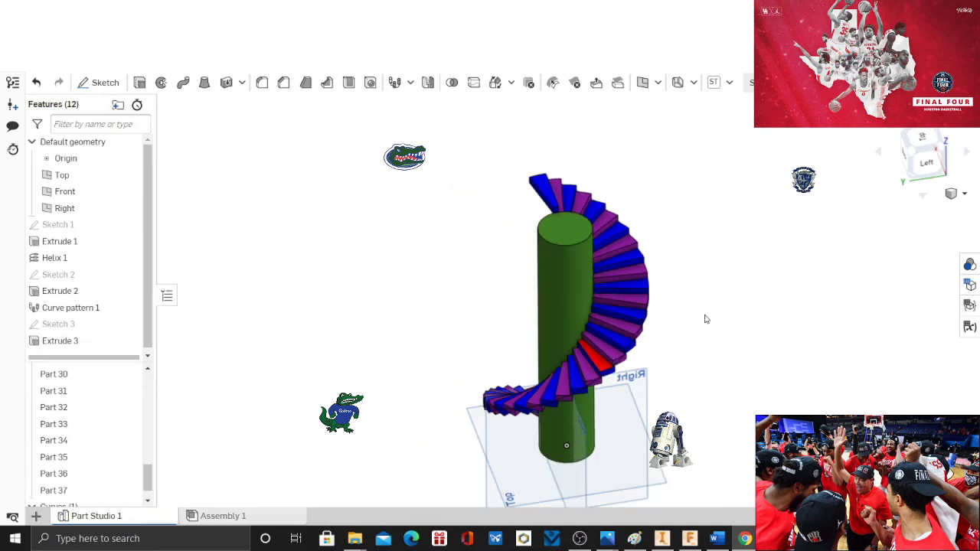
right_drag(718, 339, 589, 356)
scroll(718, 364, up, 5)
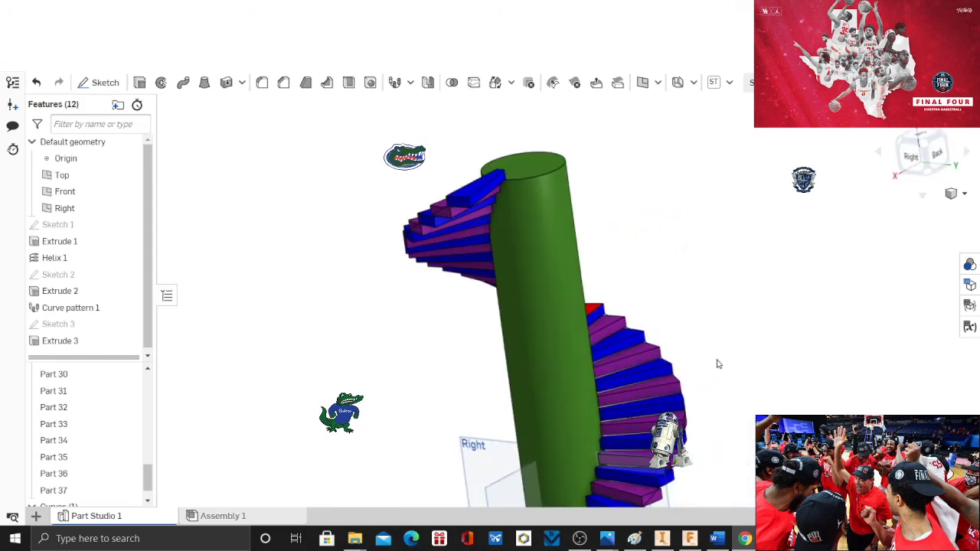
right_drag(737, 351, 820, 251)
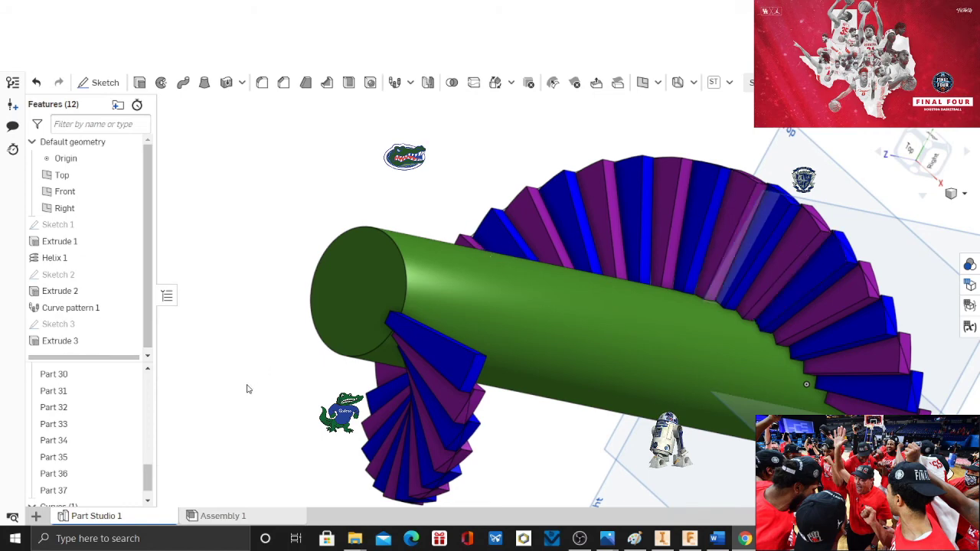
right_drag(247, 388, 281, 360)
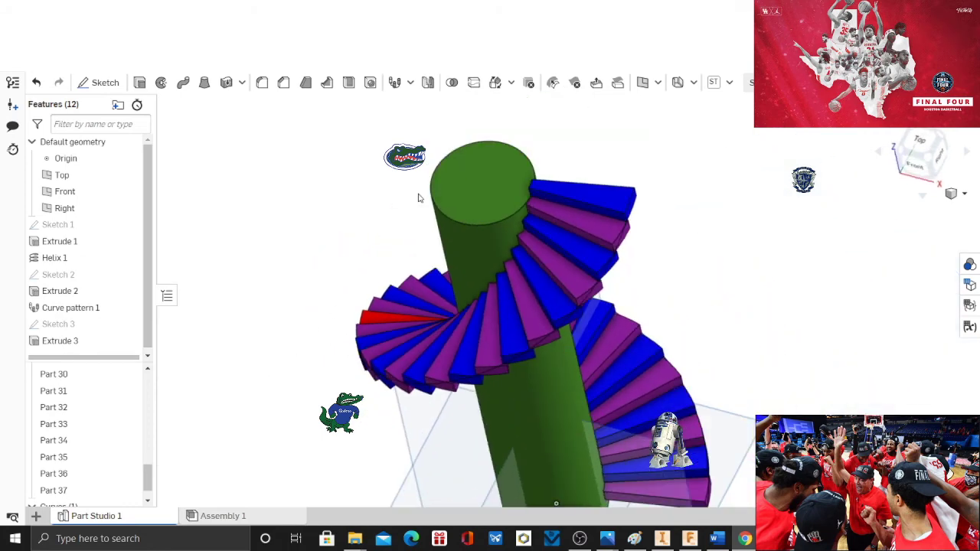
Try shelling the central column as a whole part, then cancel the shell.
click(476, 191)
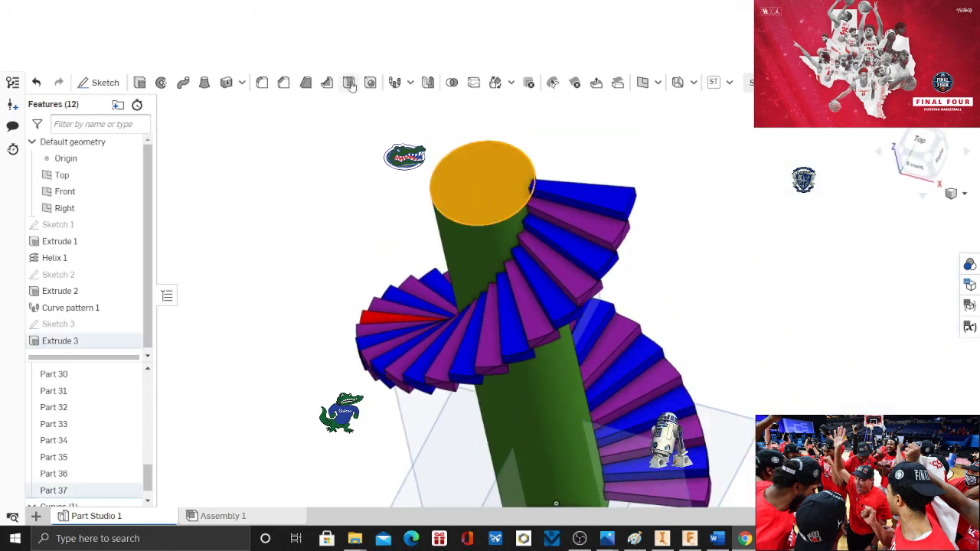
click(349, 83)
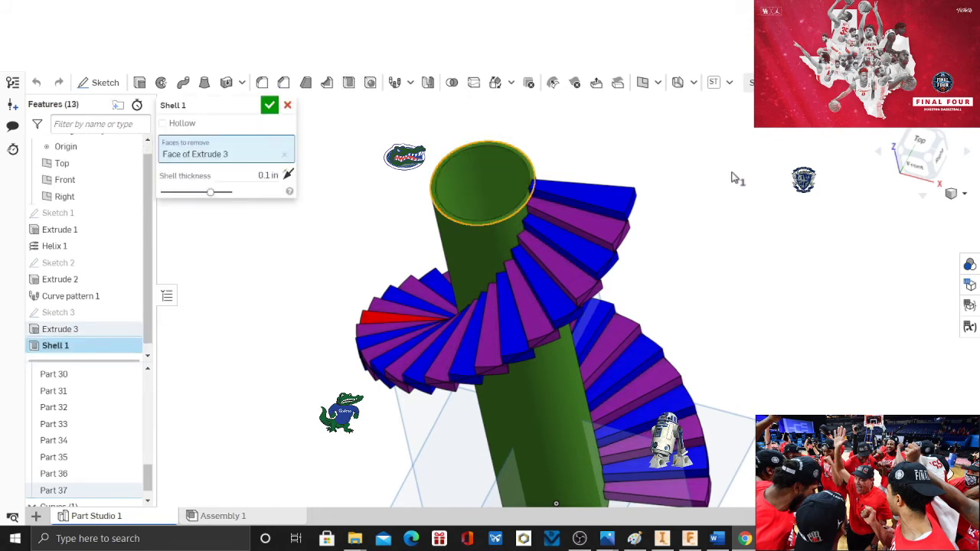
key(n)
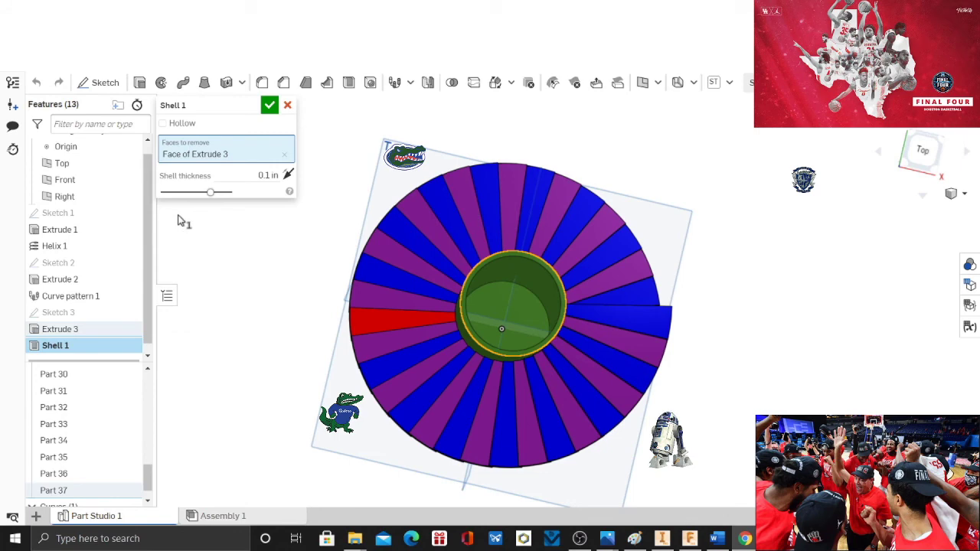
click(162, 124)
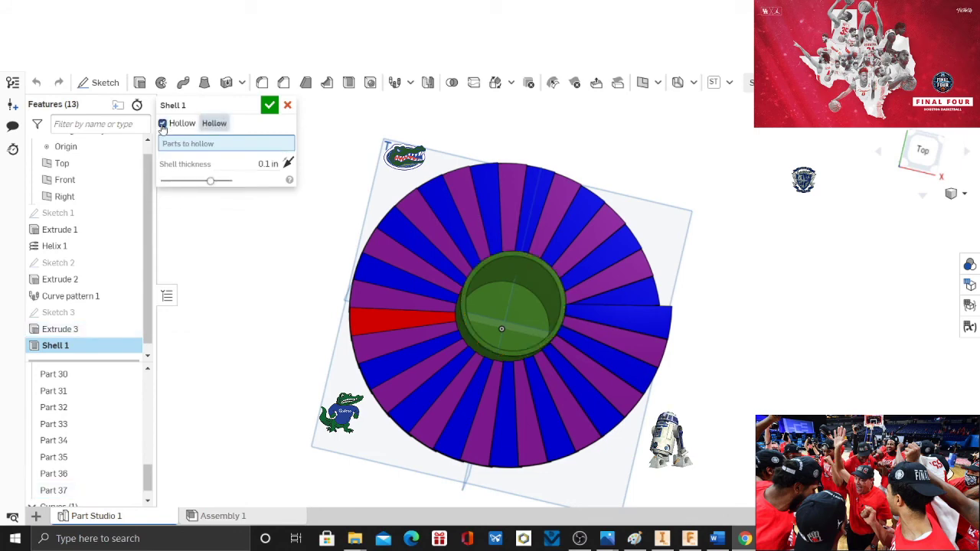
right_drag(796, 329, 791, 282)
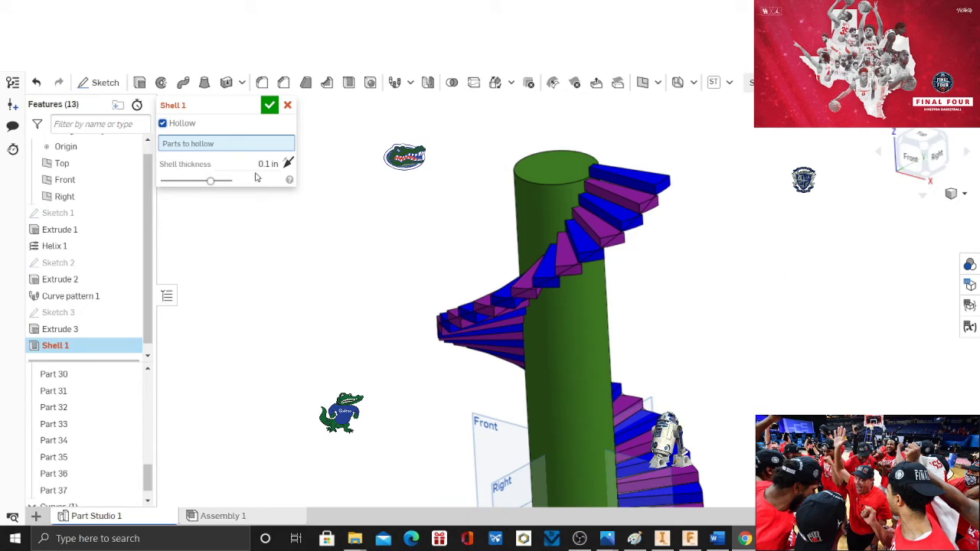
right_drag(398, 171, 417, 222)
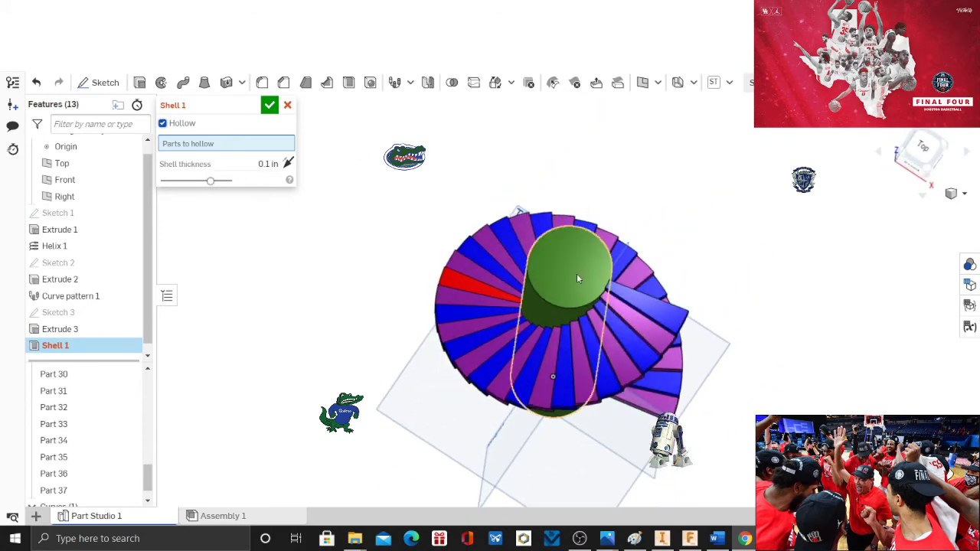
click(576, 273)
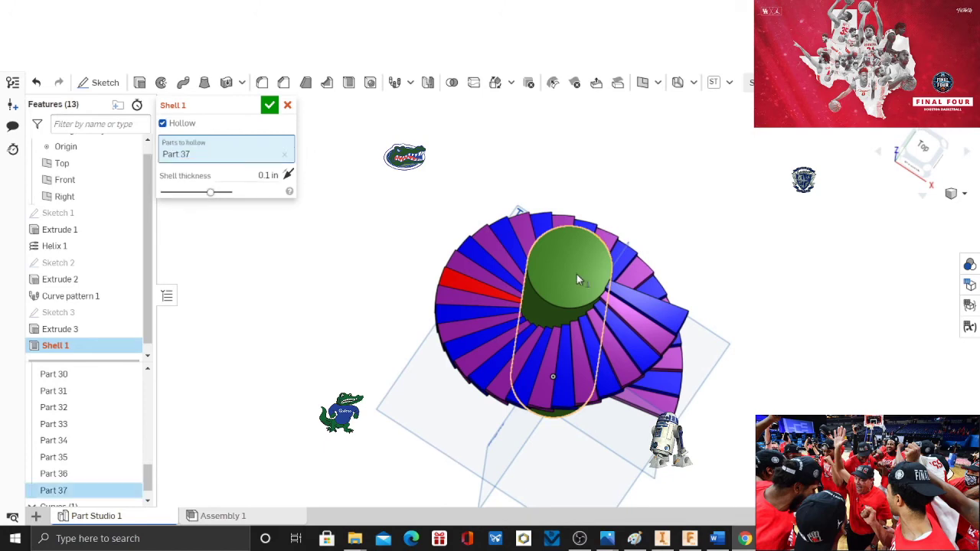
click(288, 105)
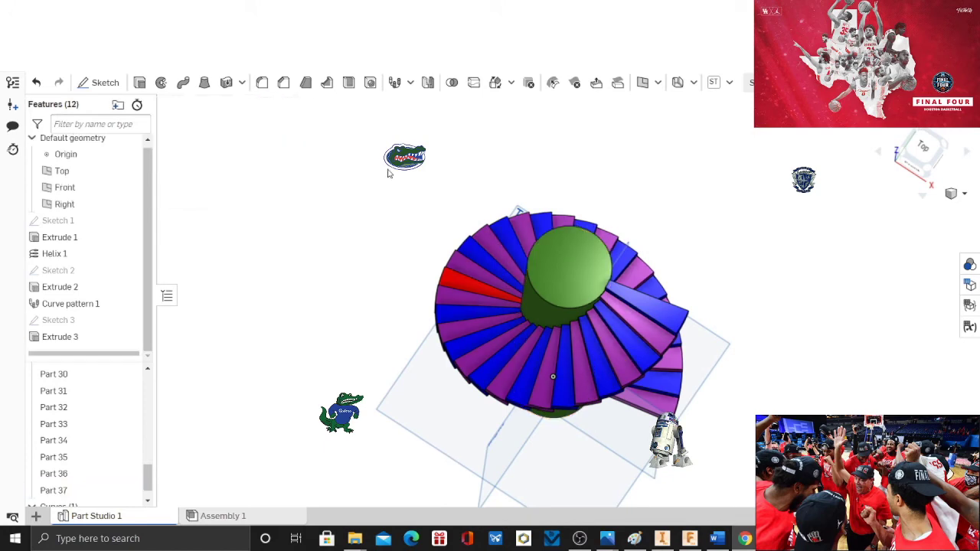
Shell the central column with its top face removed and 0.1 in walls.
click(349, 83)
click(585, 273)
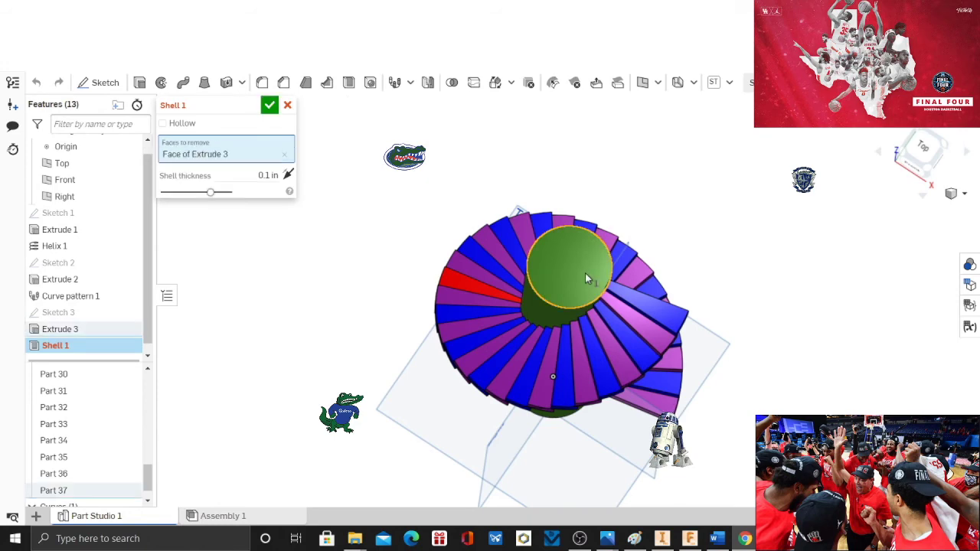
right_drag(707, 280, 753, 258)
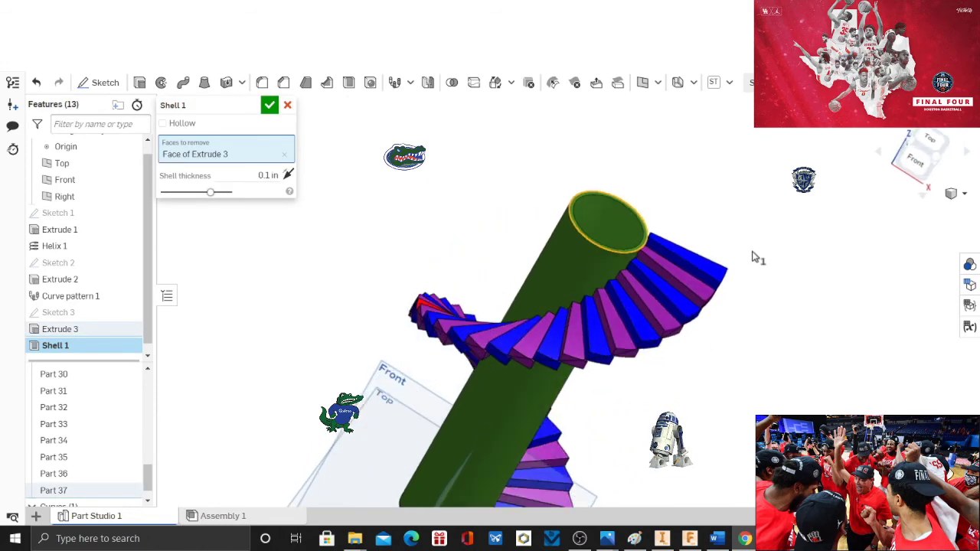
click(269, 105)
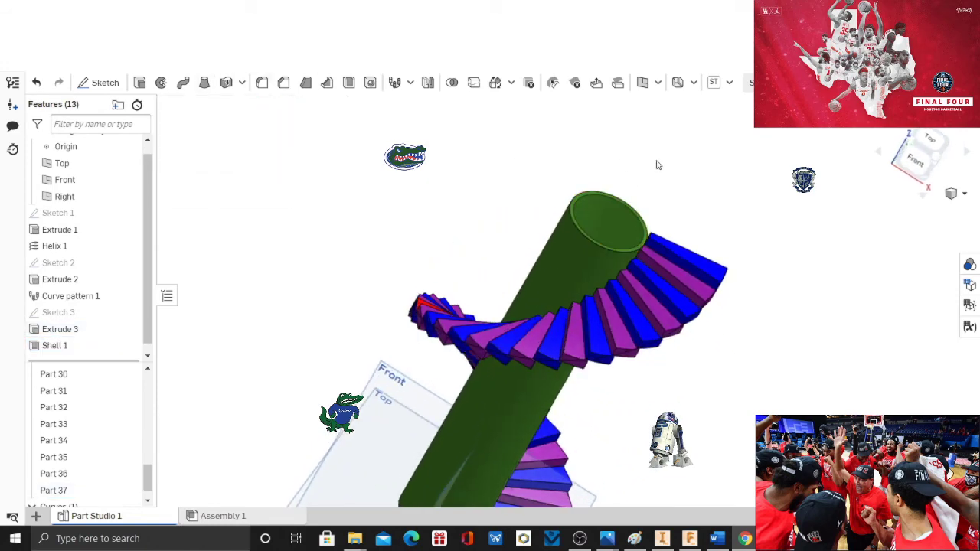
Recolour the hollow column, Part 37, light grey-blue (C4E2F3).
click(609, 223)
right_drag(763, 207, 762, 213)
right_click(606, 229)
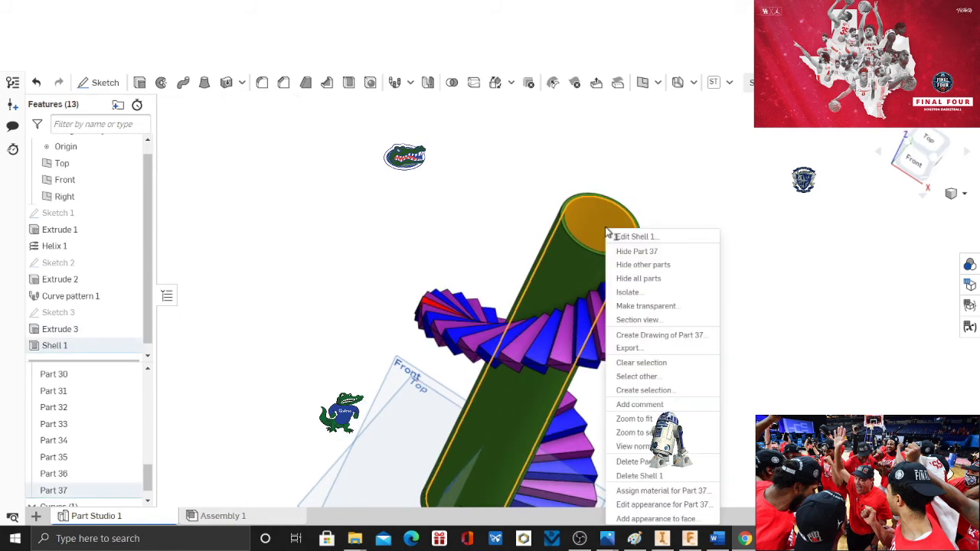
click(670, 504)
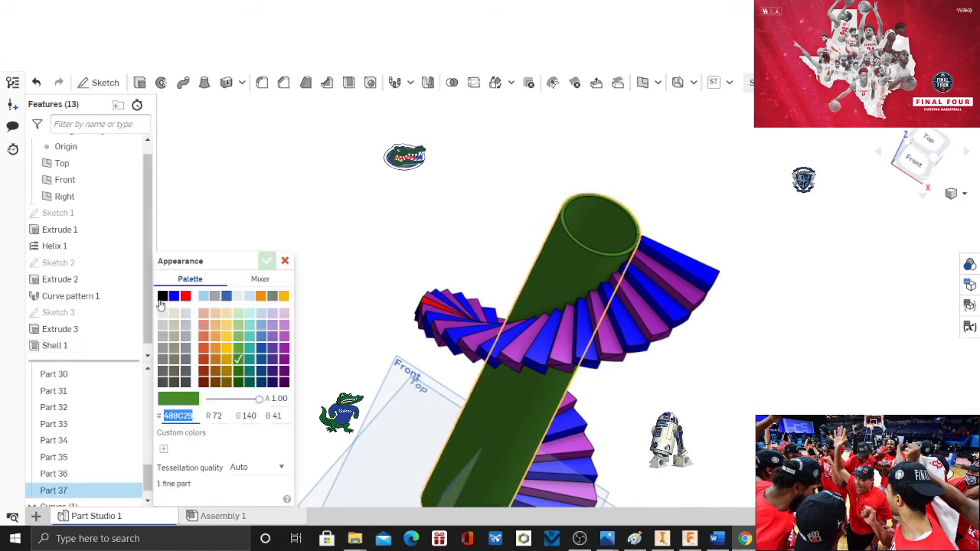
click(248, 297)
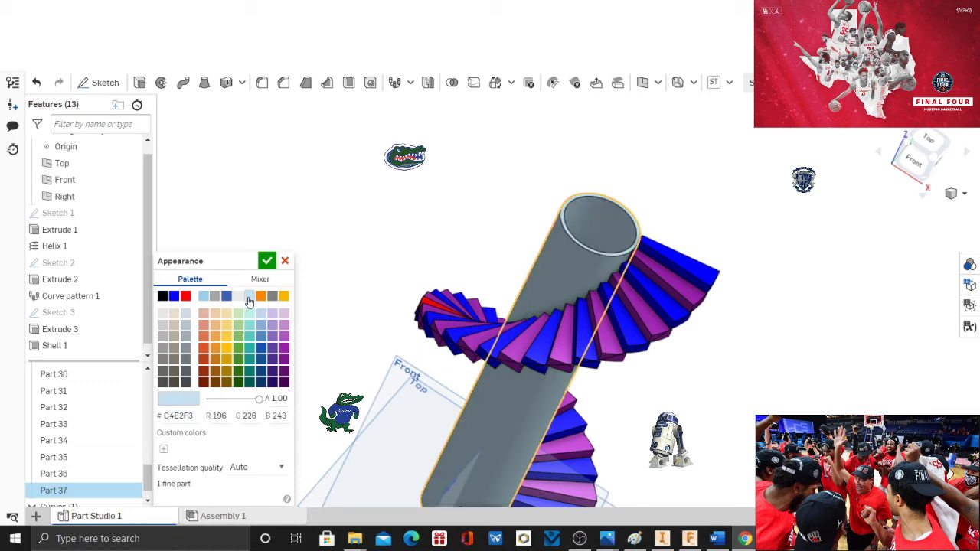
click(266, 261)
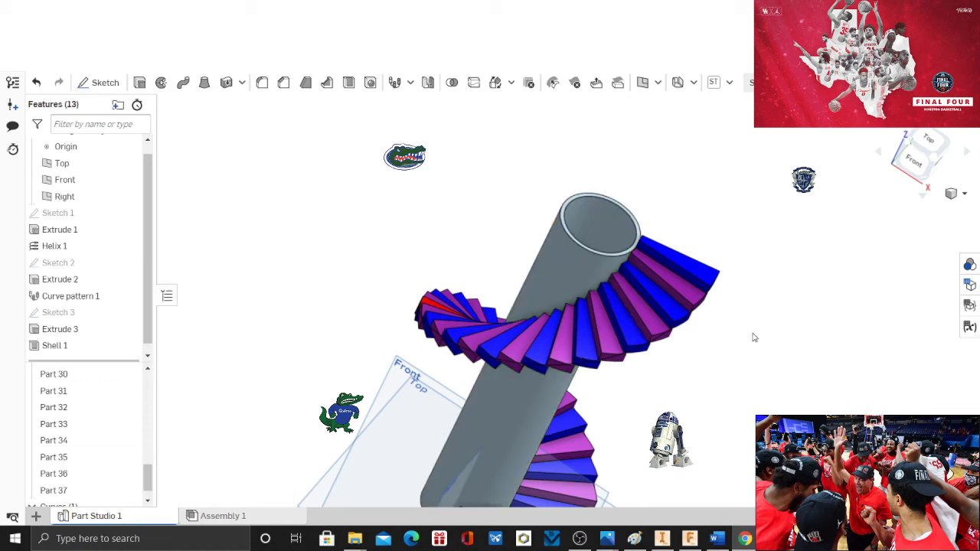
scroll(805, 355, down, 3)
right_drag(682, 311, 686, 248)
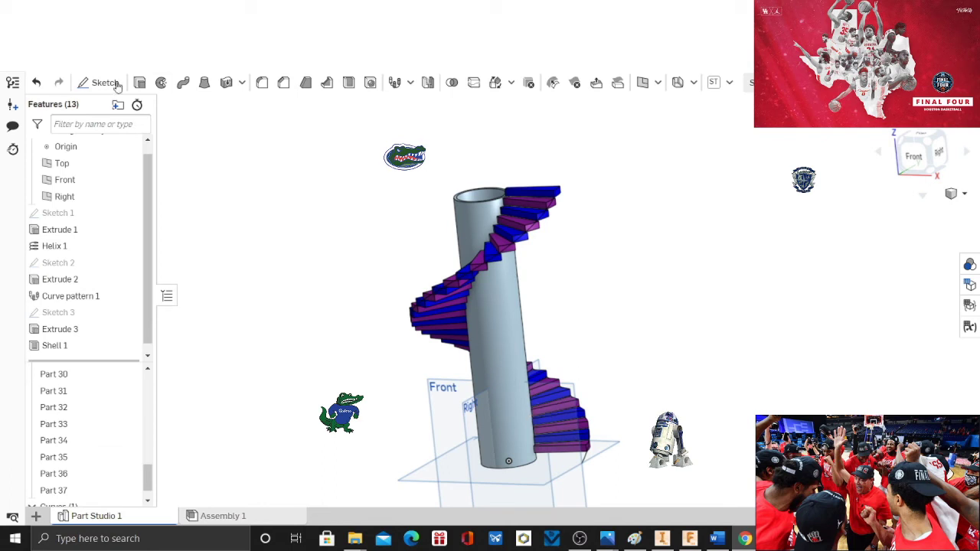
Create Plane 1 offset about 5.09 in from the Right plane.
click(642, 83)
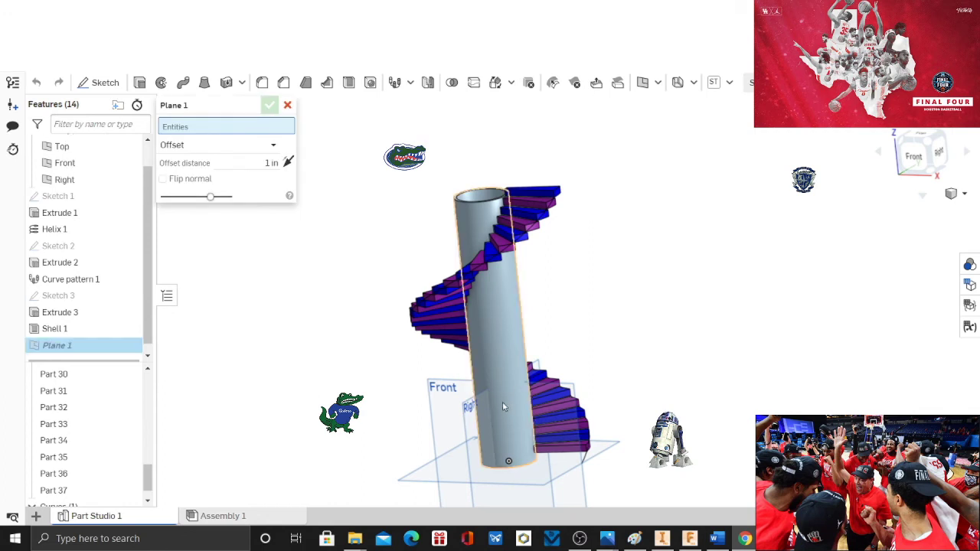
click(472, 435)
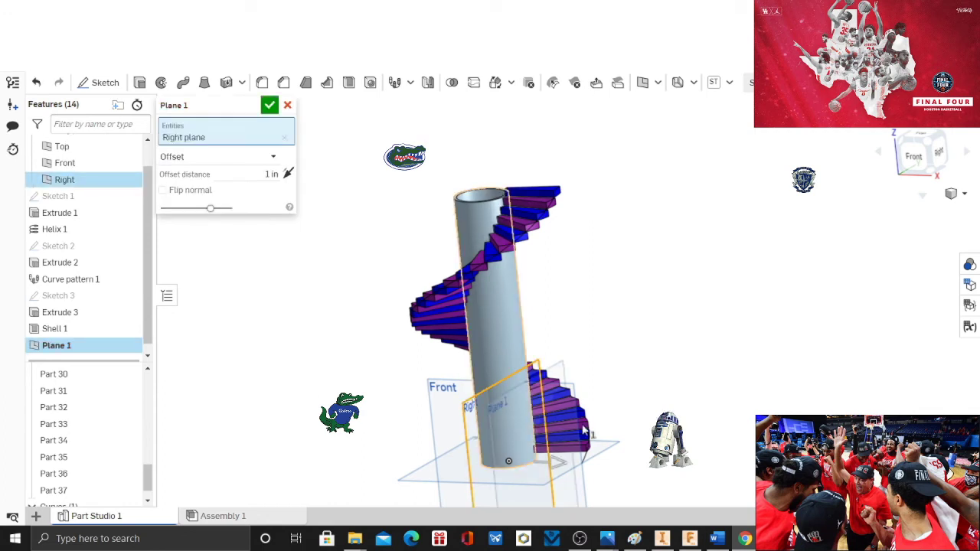
middle_drag(674, 356, 503, 421)
drag(520, 404, 622, 410)
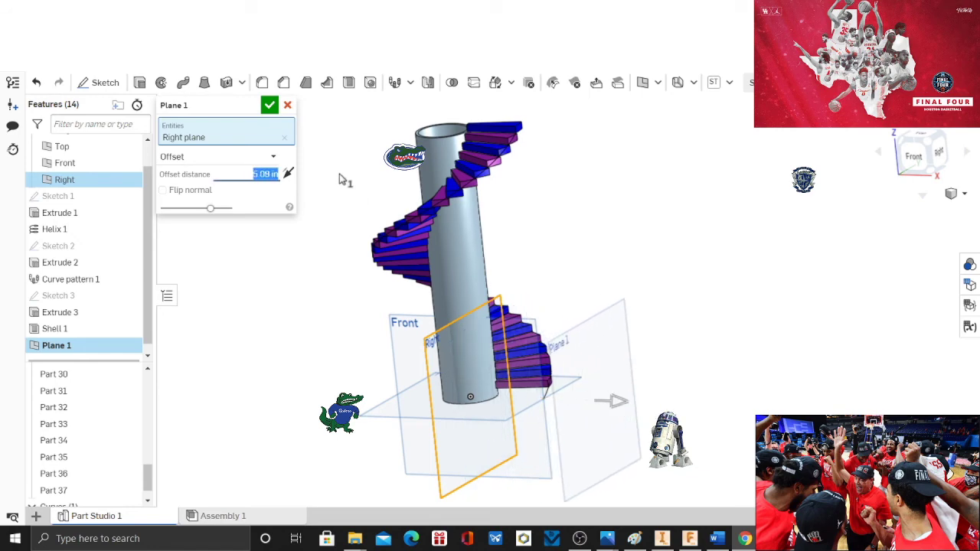
click(268, 105)
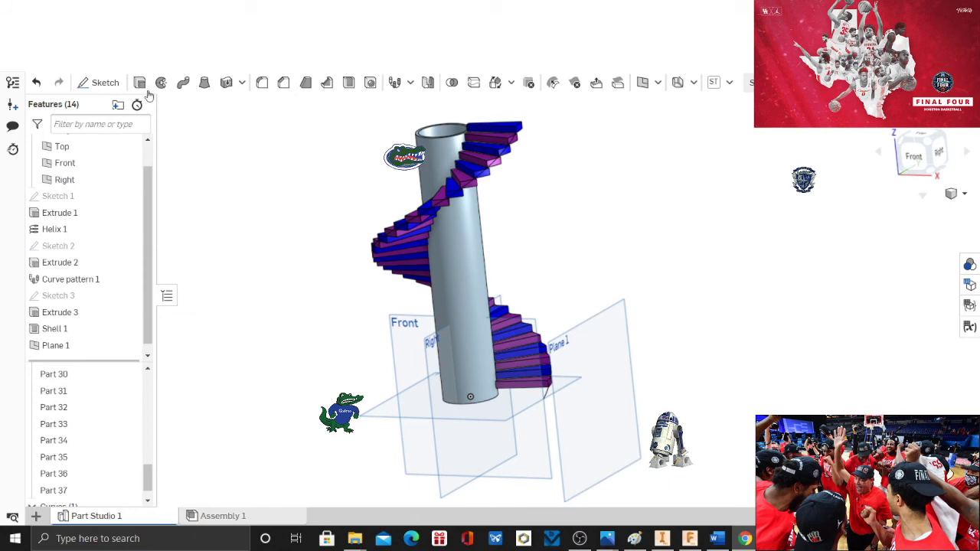
Start Sketch 4 on Plane 1, viewed normal to the plane.
click(104, 82)
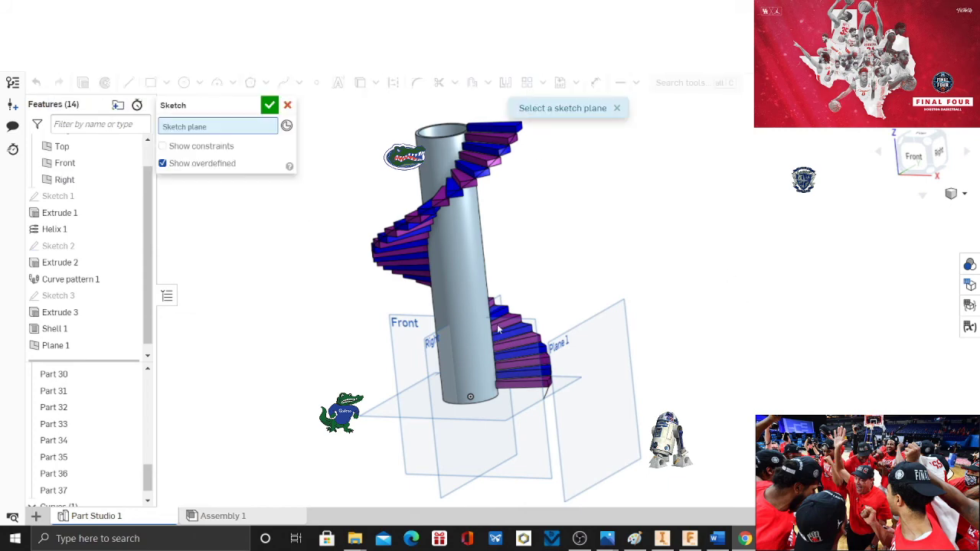
click(619, 370)
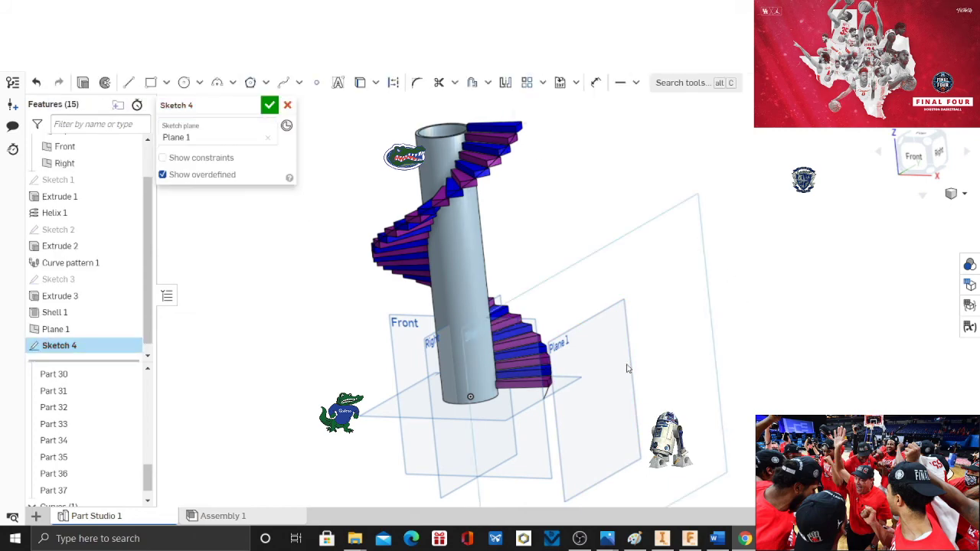
click(938, 153)
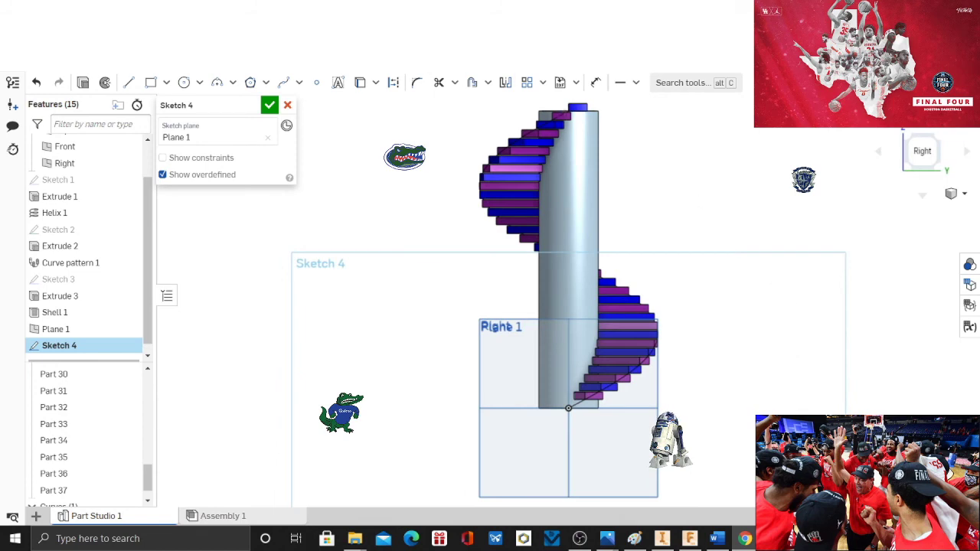
Draw four corner rectangles stacked down the column for the windows.
click(150, 83)
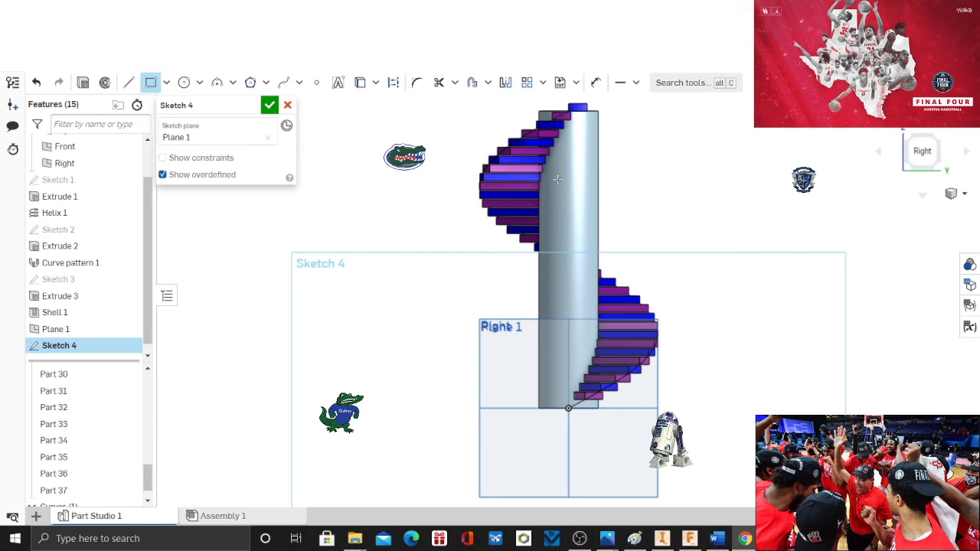
scroll(557, 179, up, 2)
middle_drag(557, 179, 525, 196)
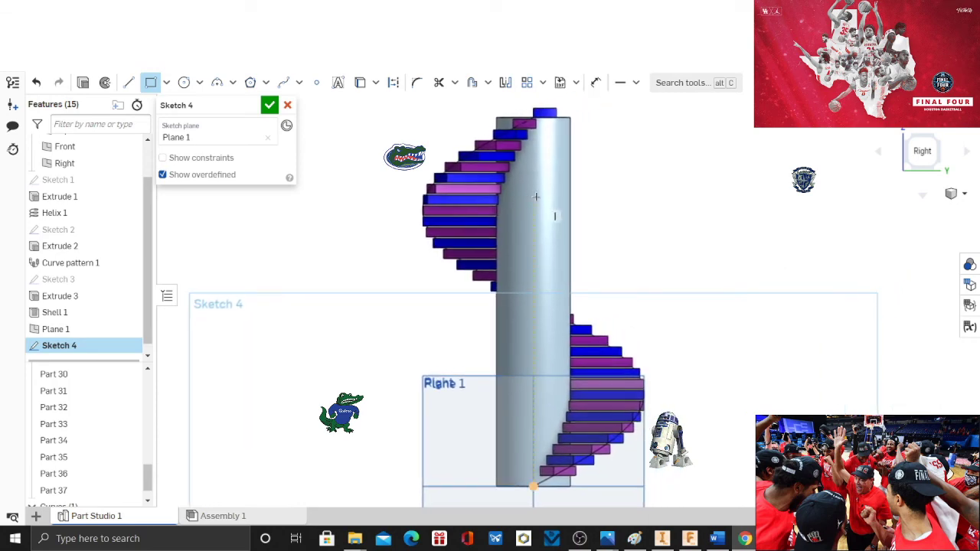
click(533, 196)
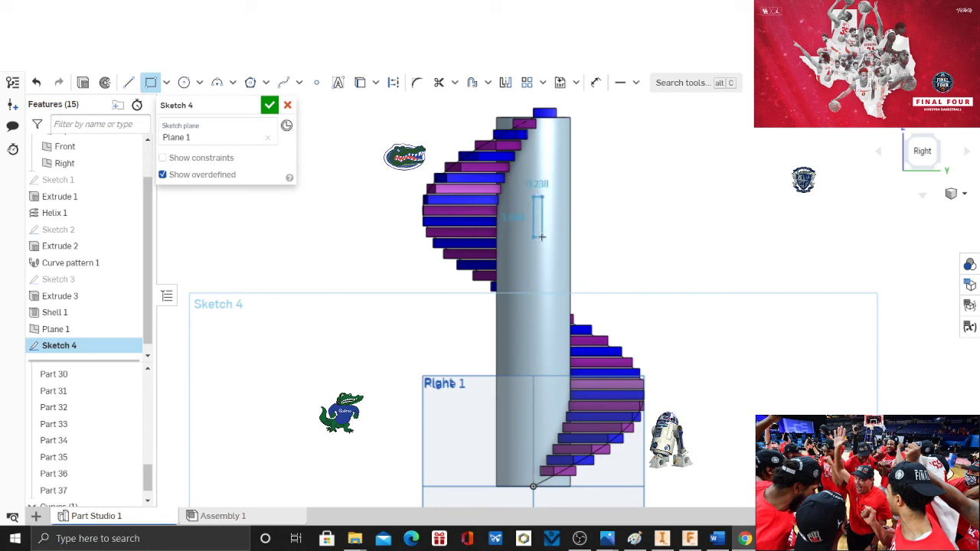
click(542, 237)
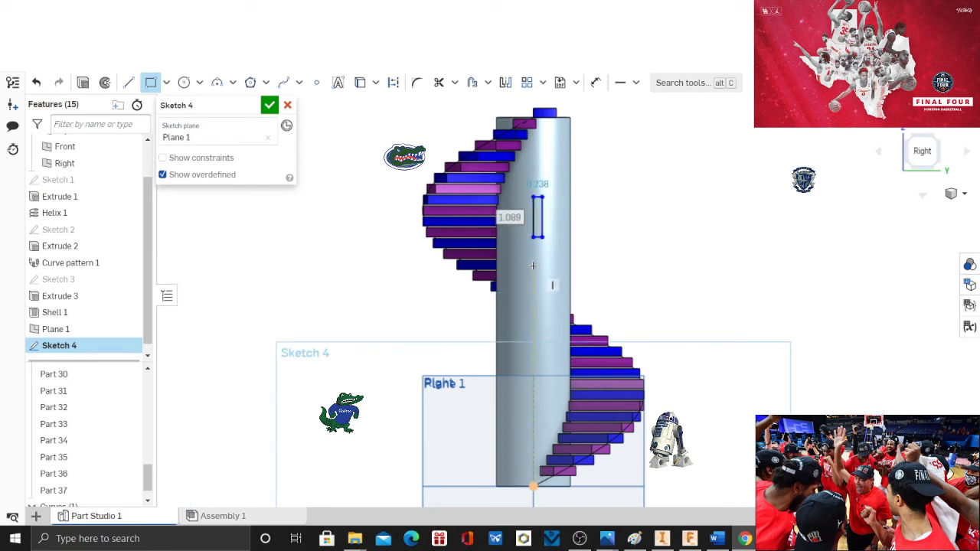
click(533, 266)
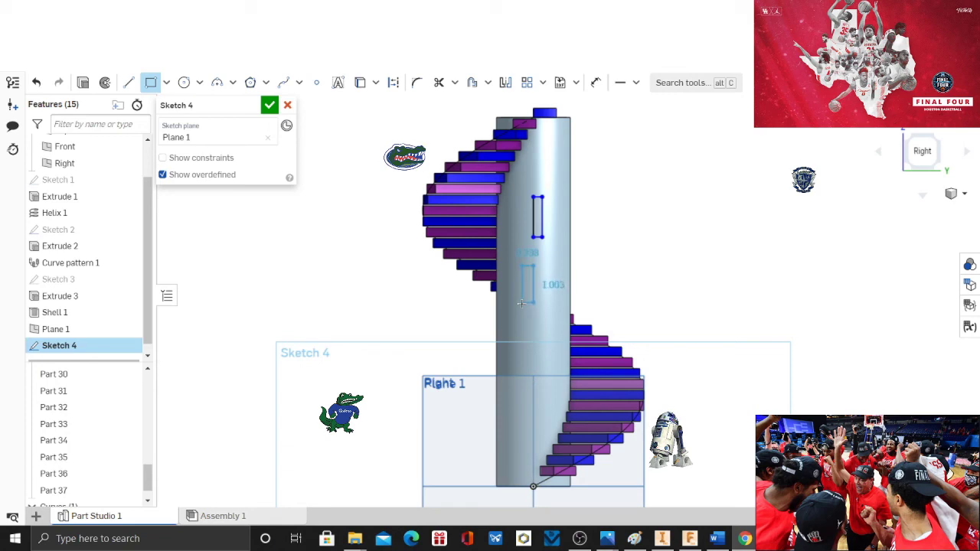
click(520, 305)
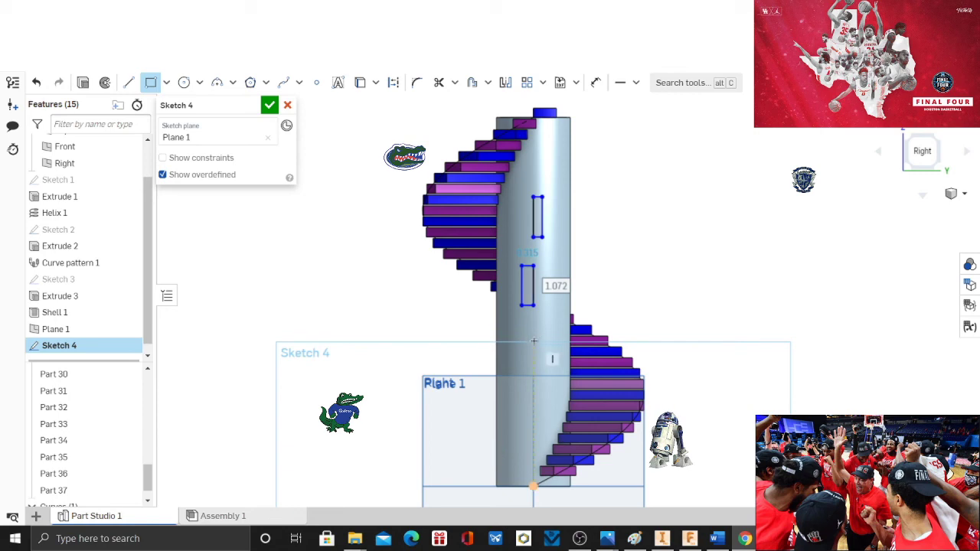
click(532, 346)
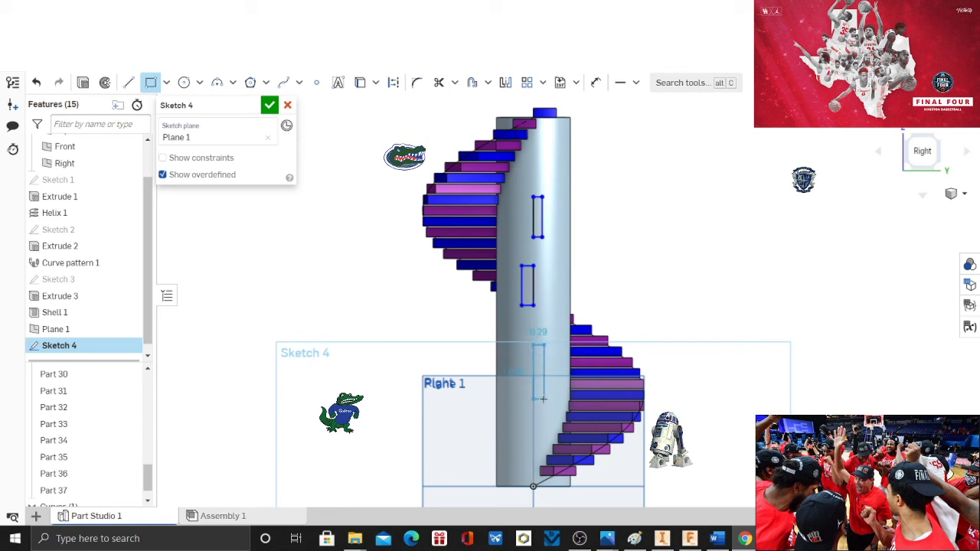
click(543, 398)
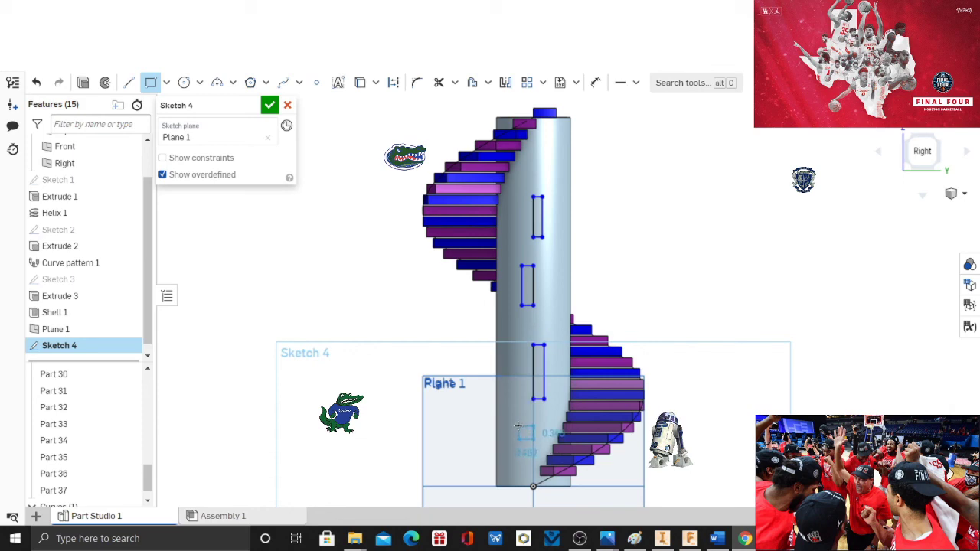
click(517, 427)
Cut the four windows with a 4.35 in Remove extrude merged with all parts.
click(83, 83)
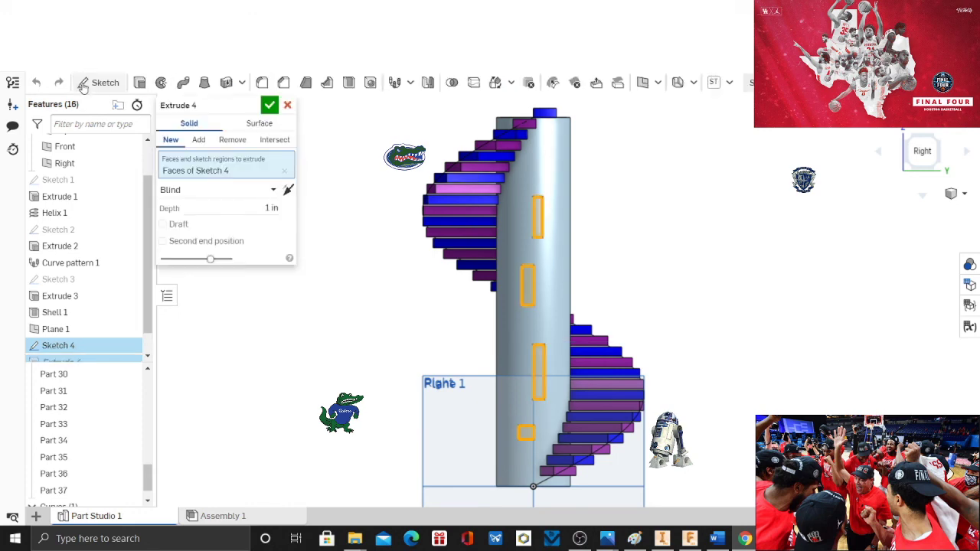
click(232, 140)
right_drag(730, 294, 801, 308)
drag(628, 247, 558, 238)
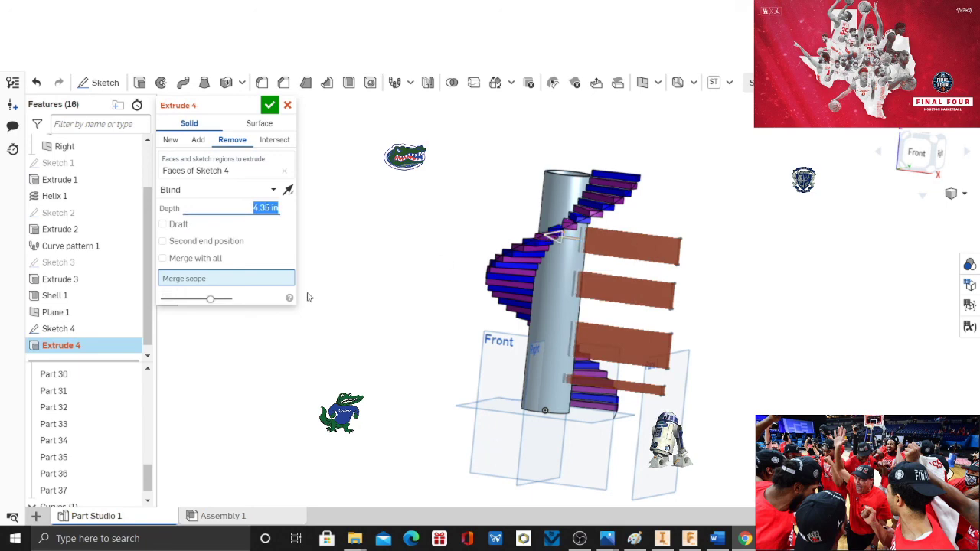
click(163, 258)
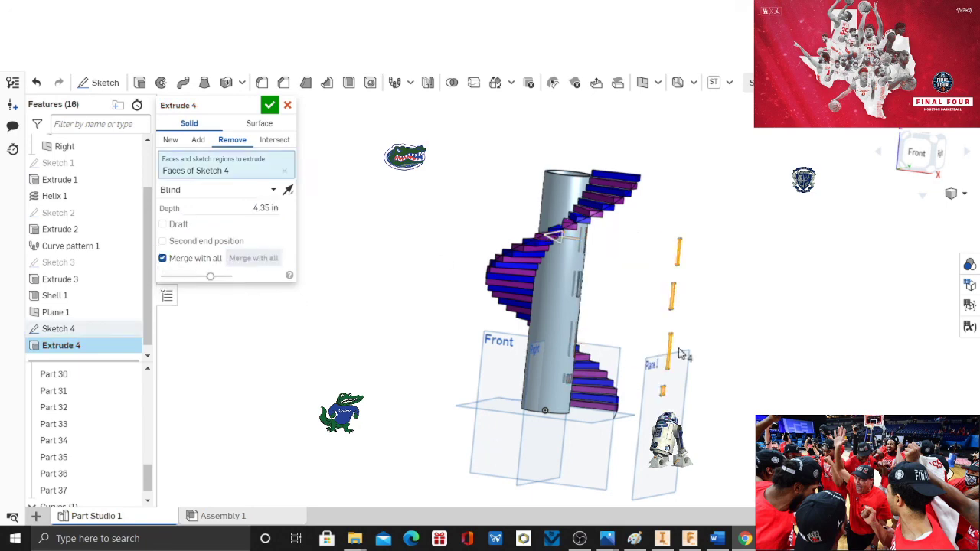
right_drag(791, 335, 717, 335)
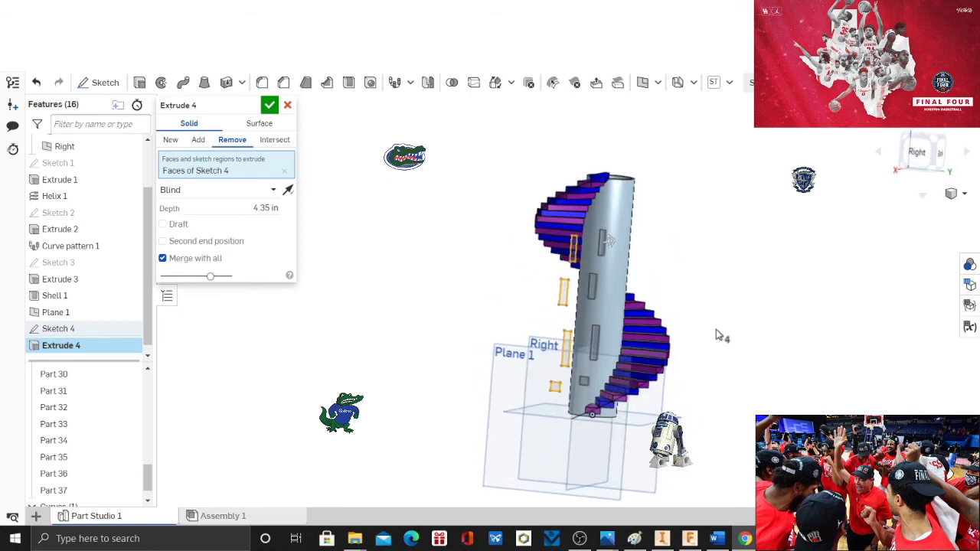
click(271, 106)
scroll(707, 316, up, 3)
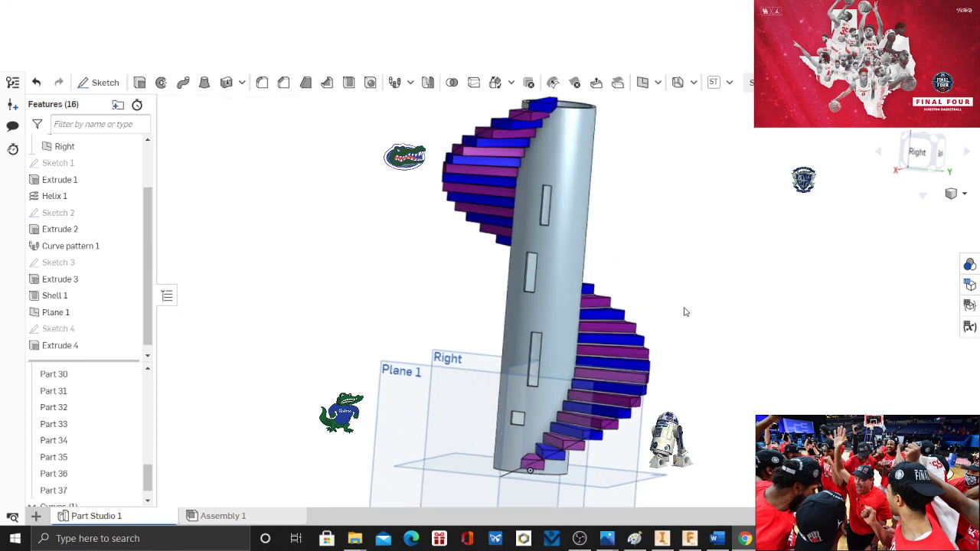